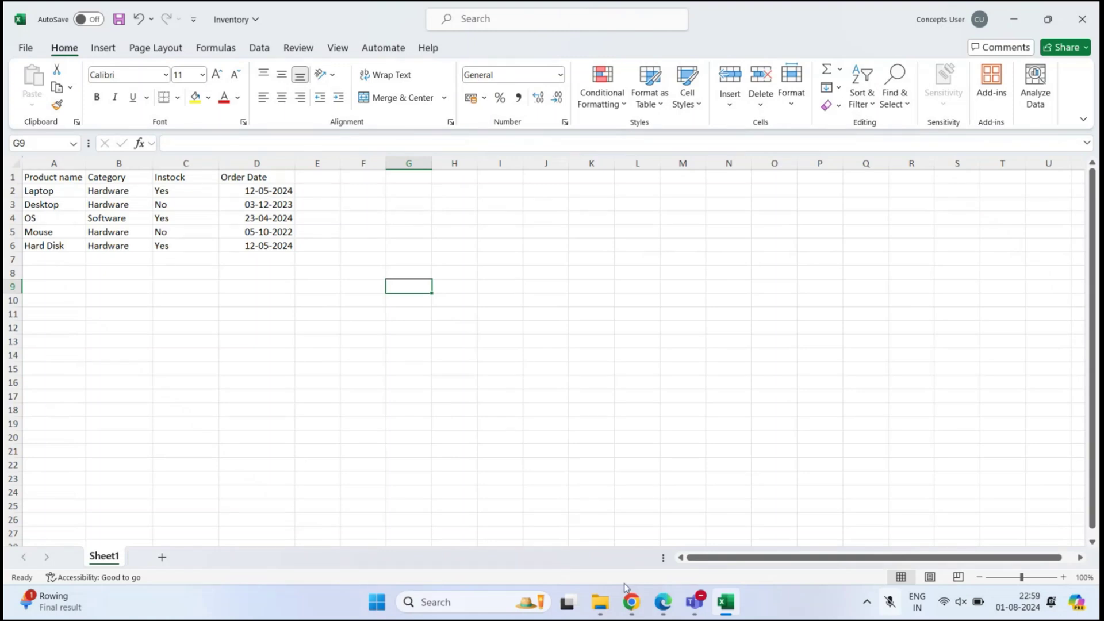
- Switch to Chrome and compare the IT site's document library with the Contact List on the Test 2 site
click(631, 602)
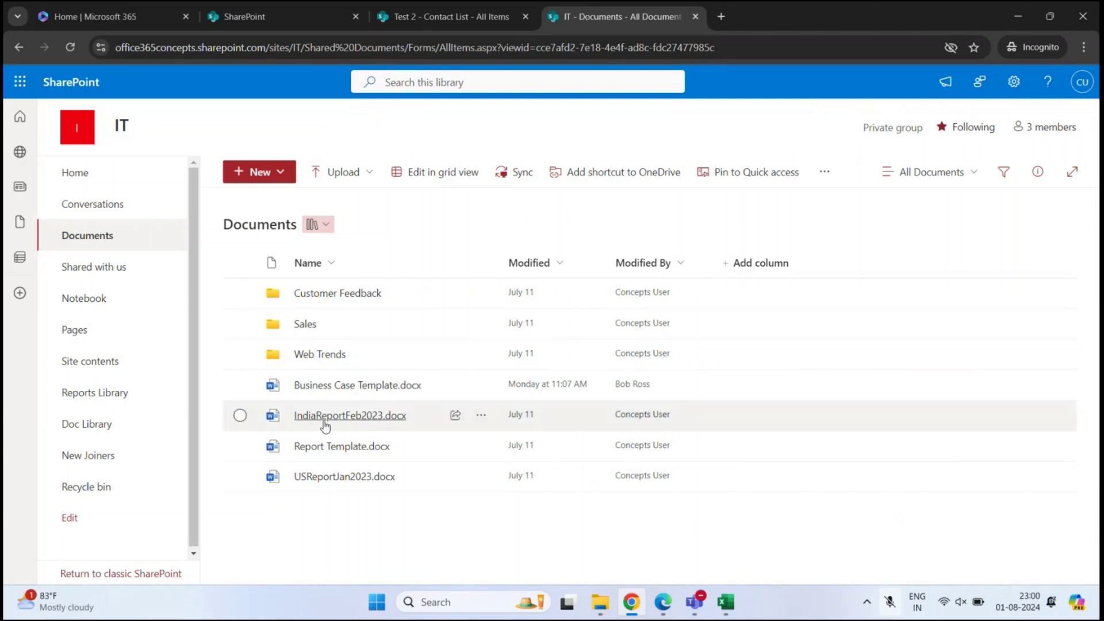
mouse_move(325, 426)
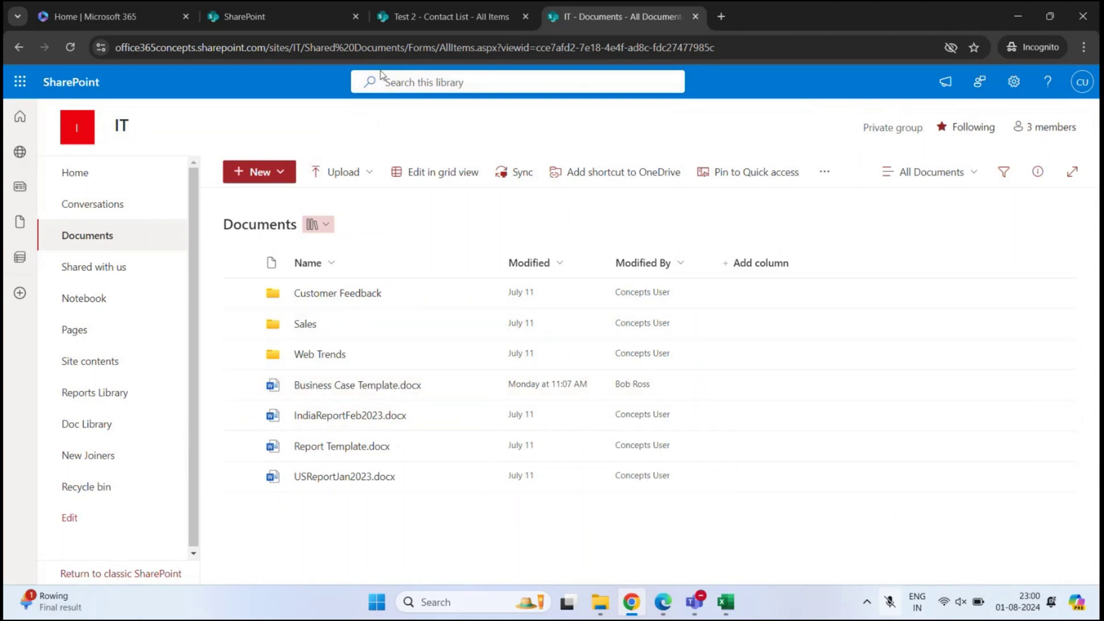
click(412, 16)
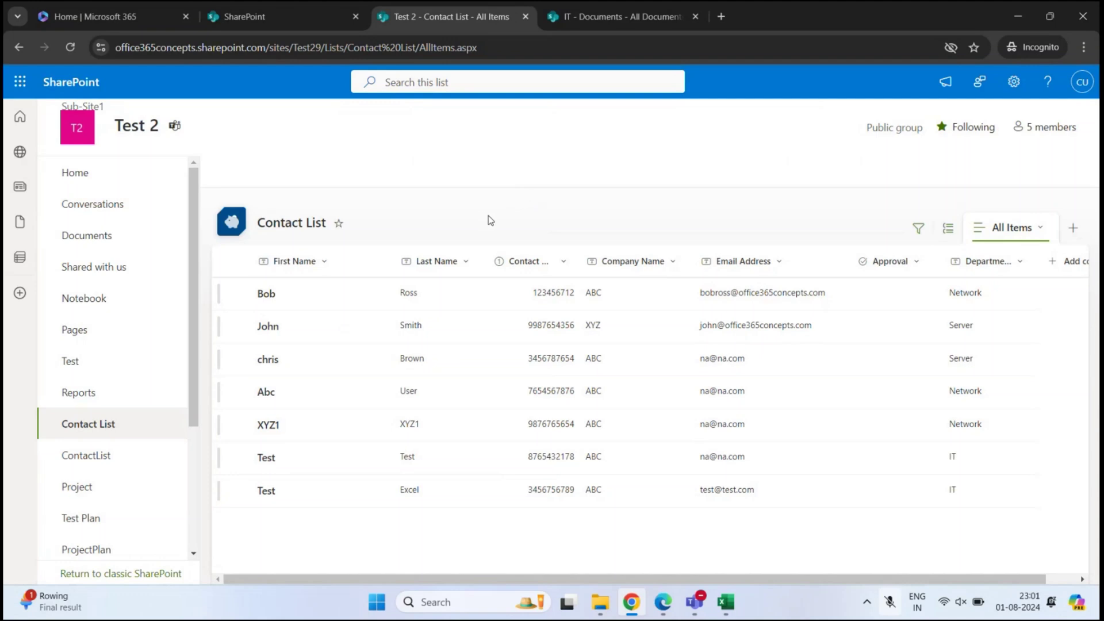
click(668, 18)
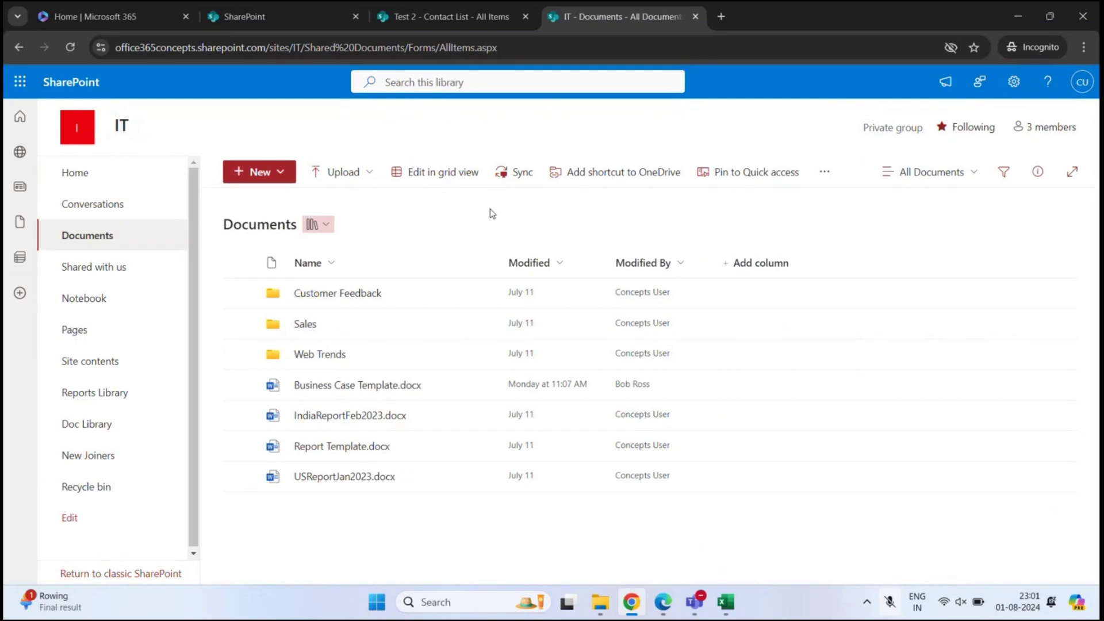
- Go to the IT site's home page and start creating a new list
click(87, 179)
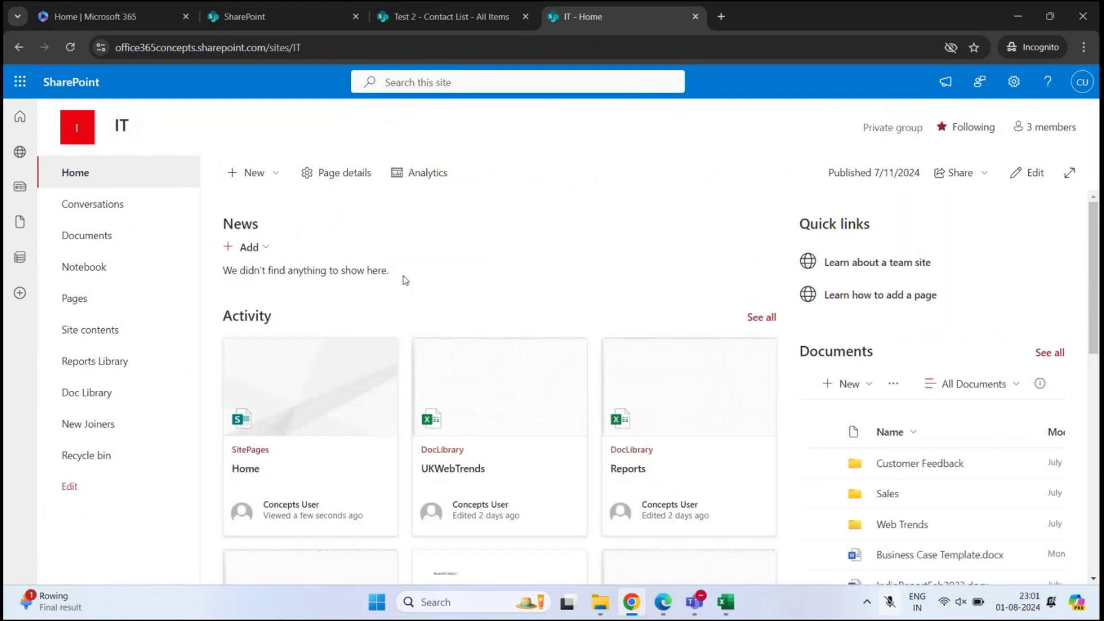
click(249, 178)
click(249, 209)
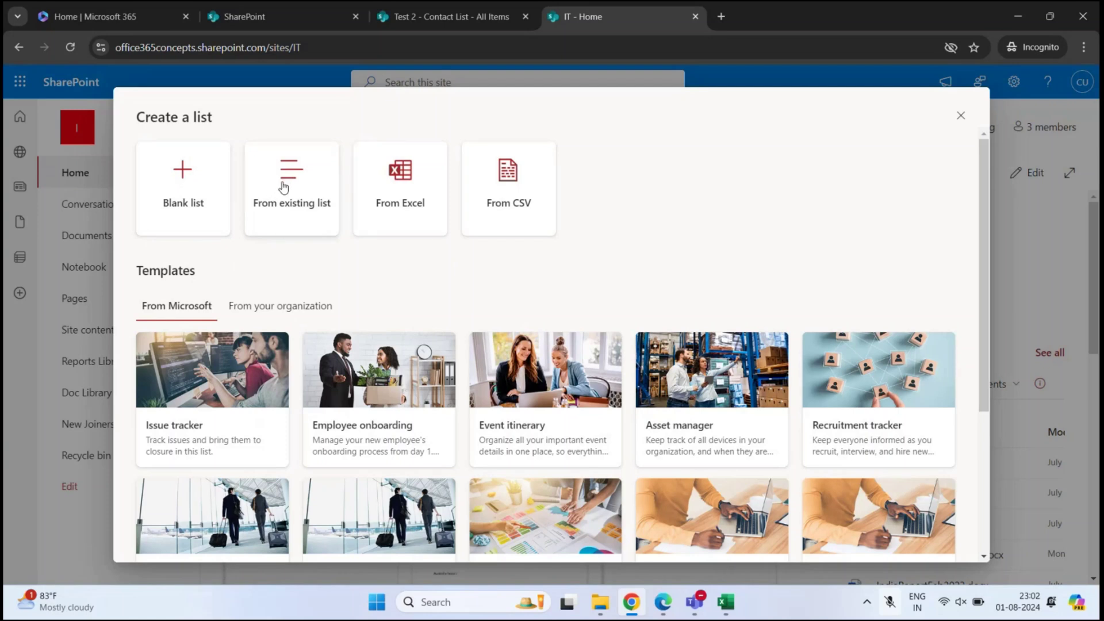
- Review the options for creating a list from an existing list, including the NW site's lists, and from an Excel file
click(297, 216)
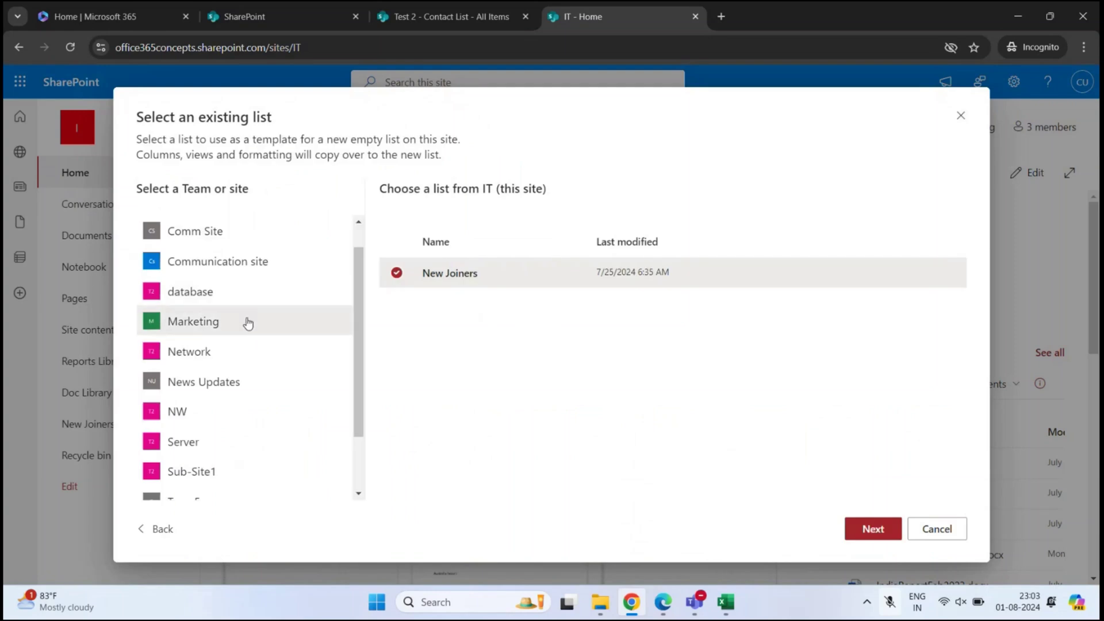
scroll(250, 325, down, 2)
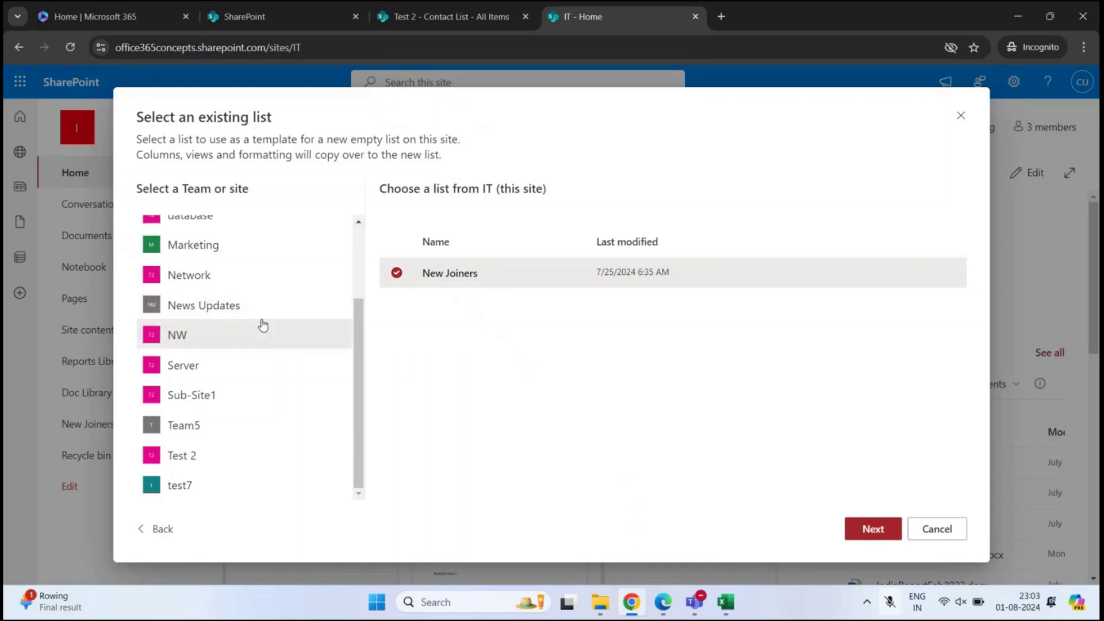
click(219, 315)
click(204, 339)
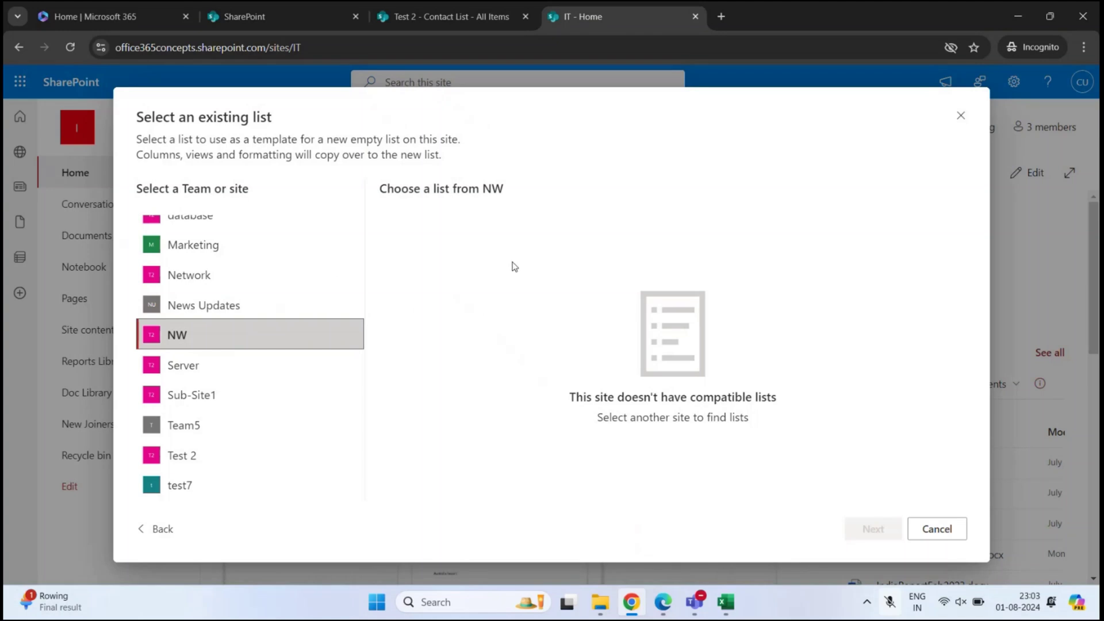
click(162, 528)
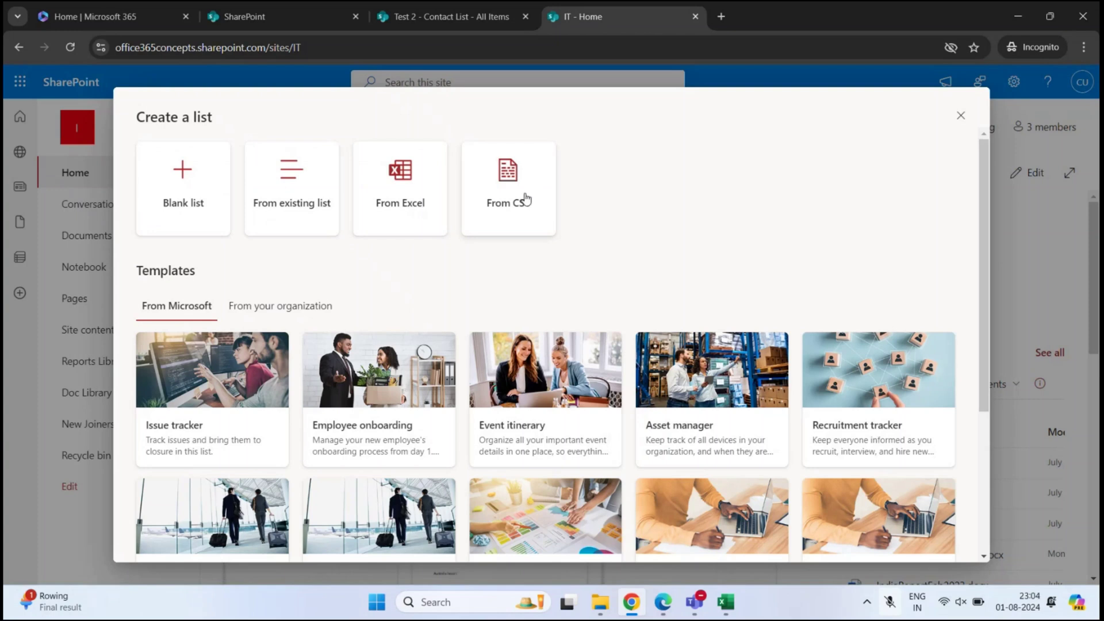
click(410, 221)
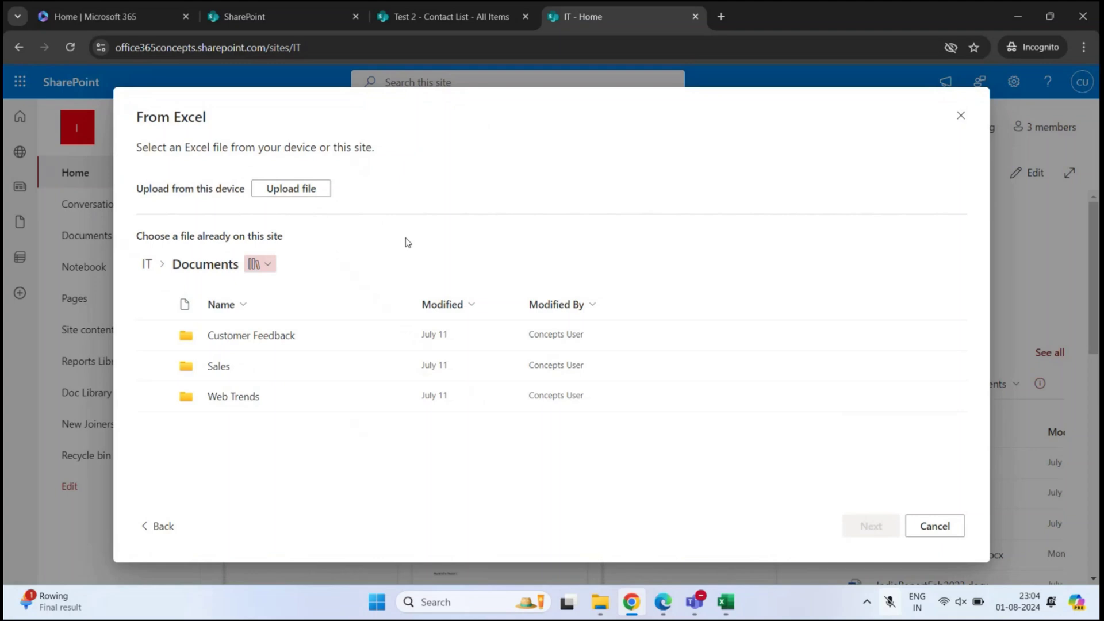
click(160, 526)
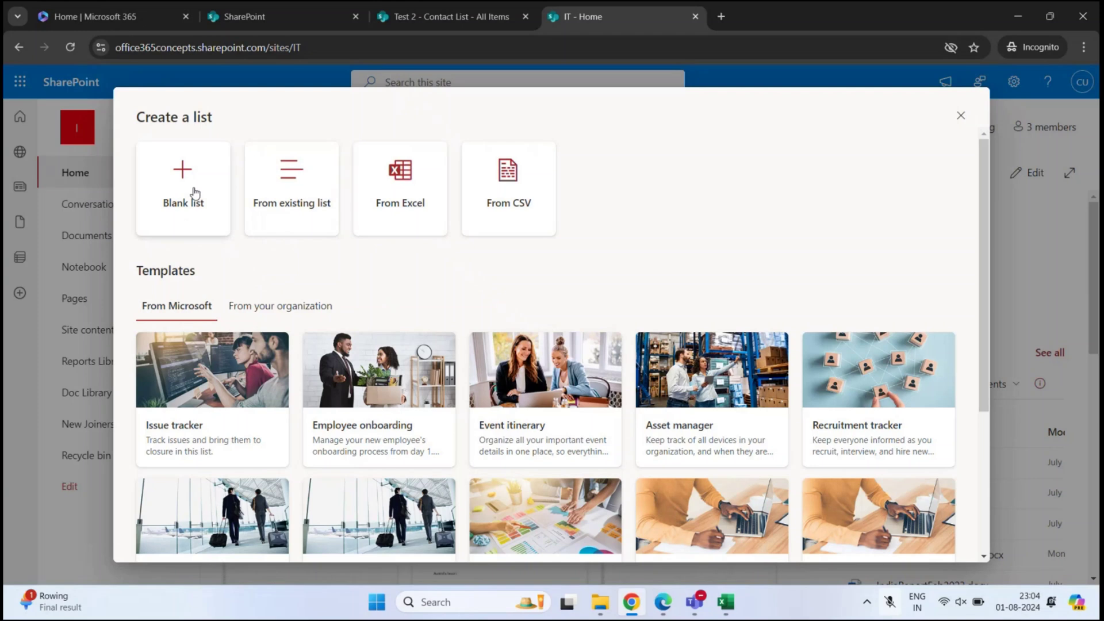
- Start a blank list and name it "IT Project Tasks"
click(184, 216)
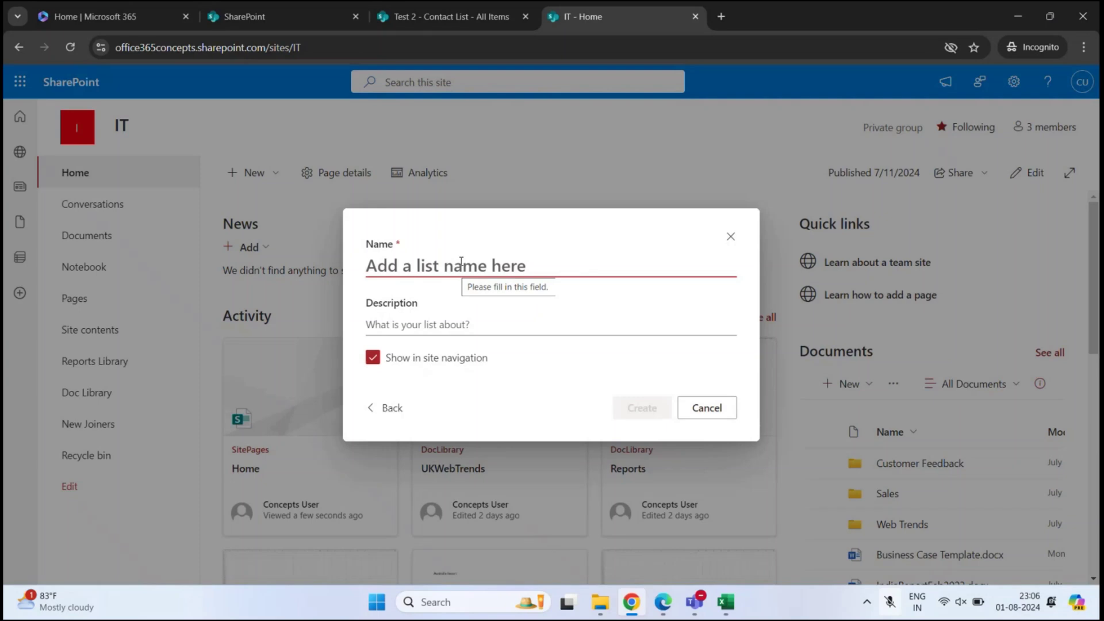
text(I)
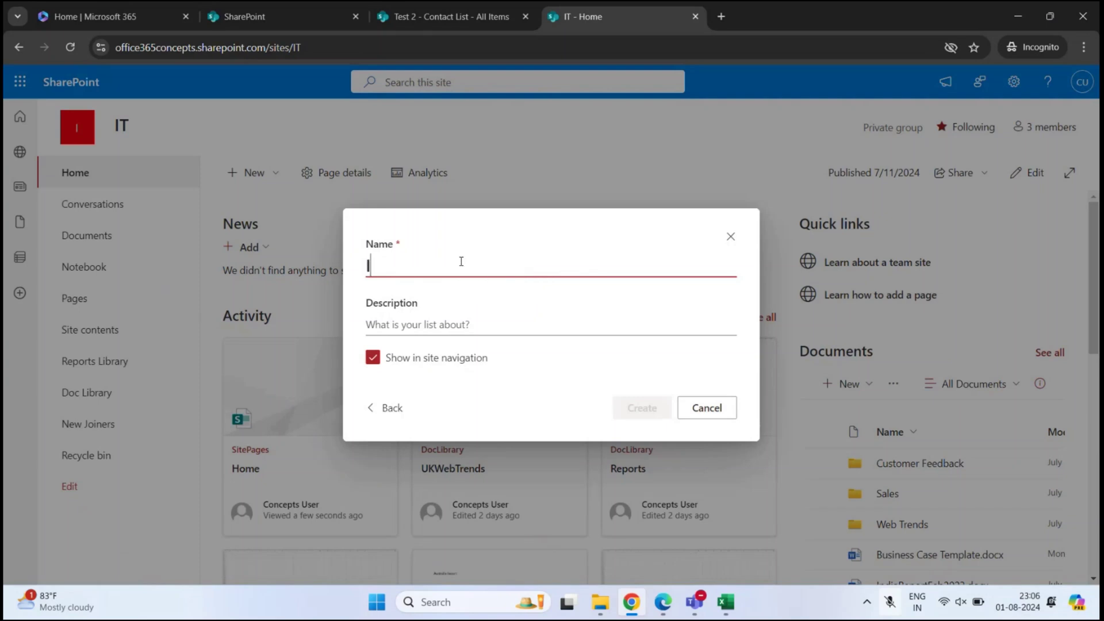
text(T Project Tasks)
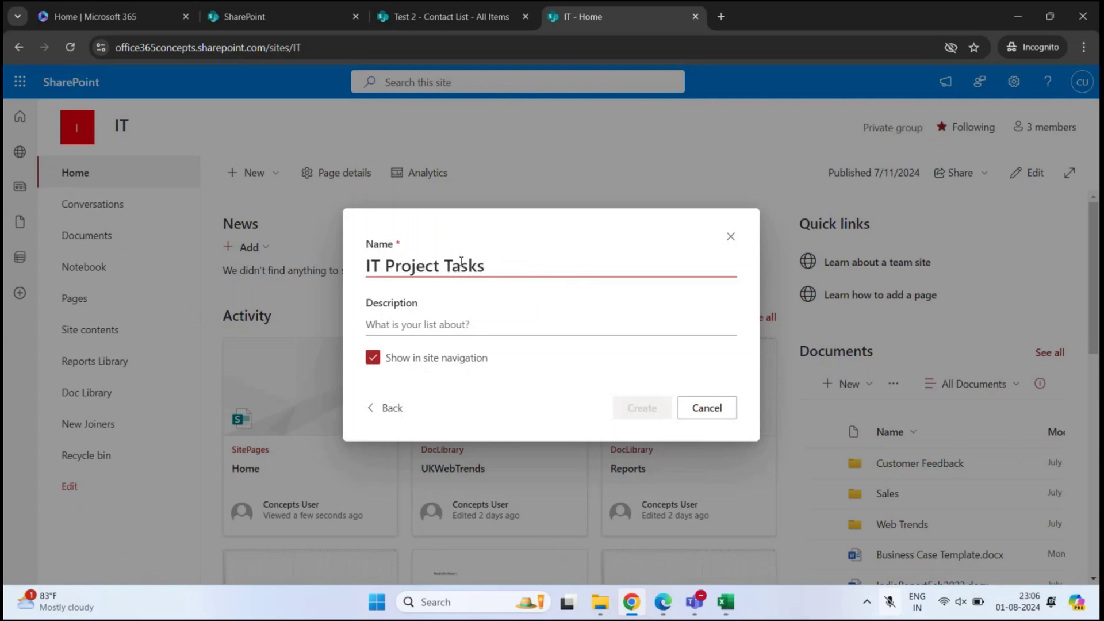
- Describe the list as "We will monitor the progress of the project using this tasks." and create it without showing it in site navigation
click(417, 325)
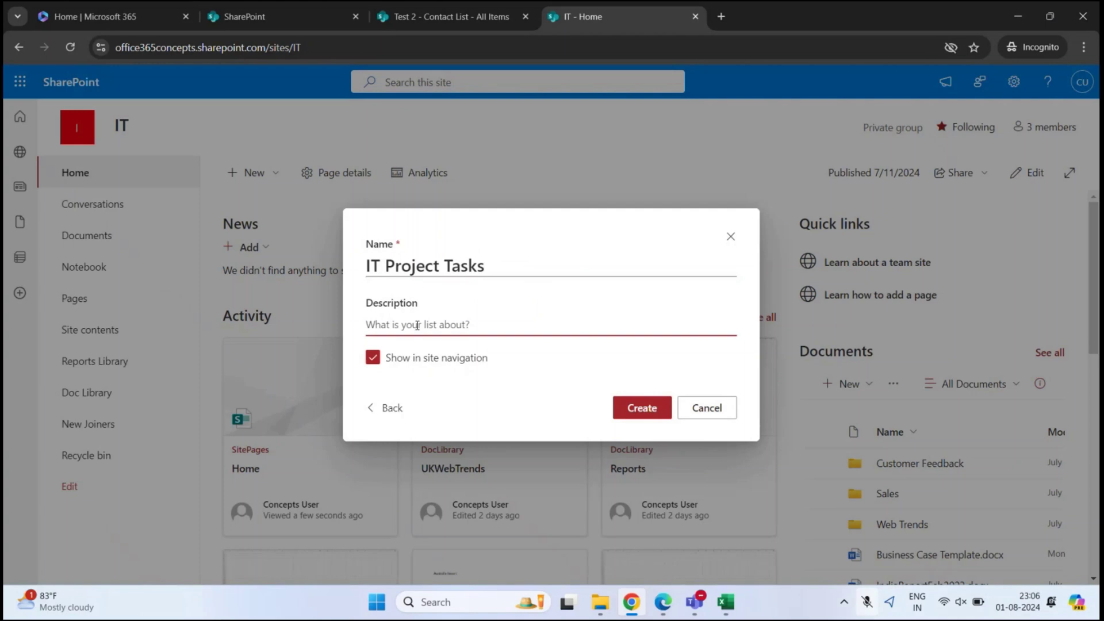
text(We )
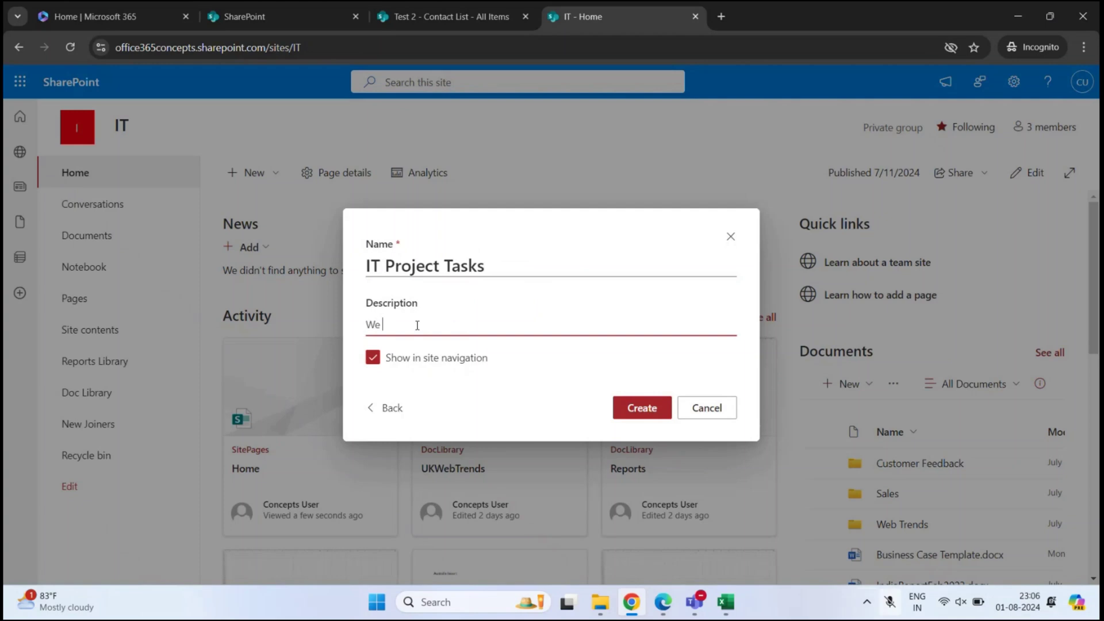
text(will monitor the progress of the)
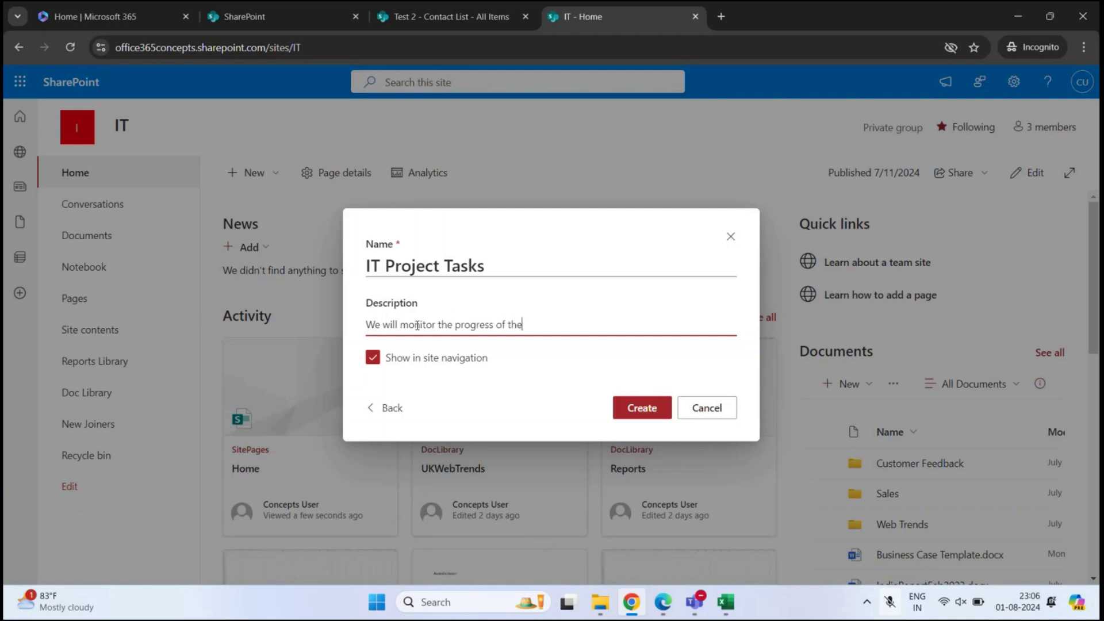
text( project using this tasks)
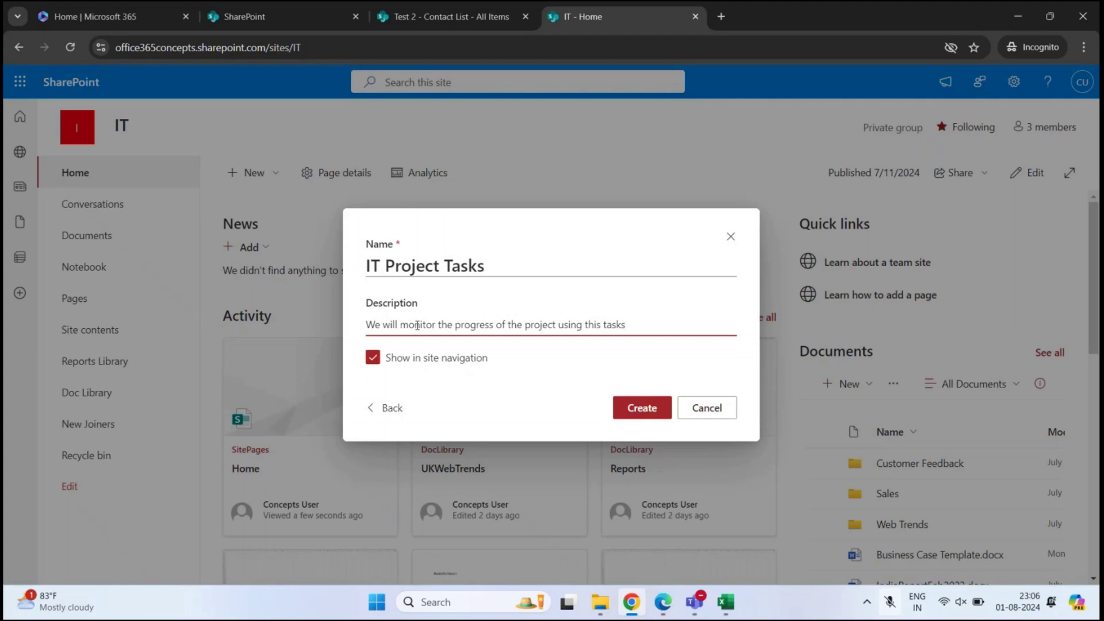
text(.)
click(373, 357)
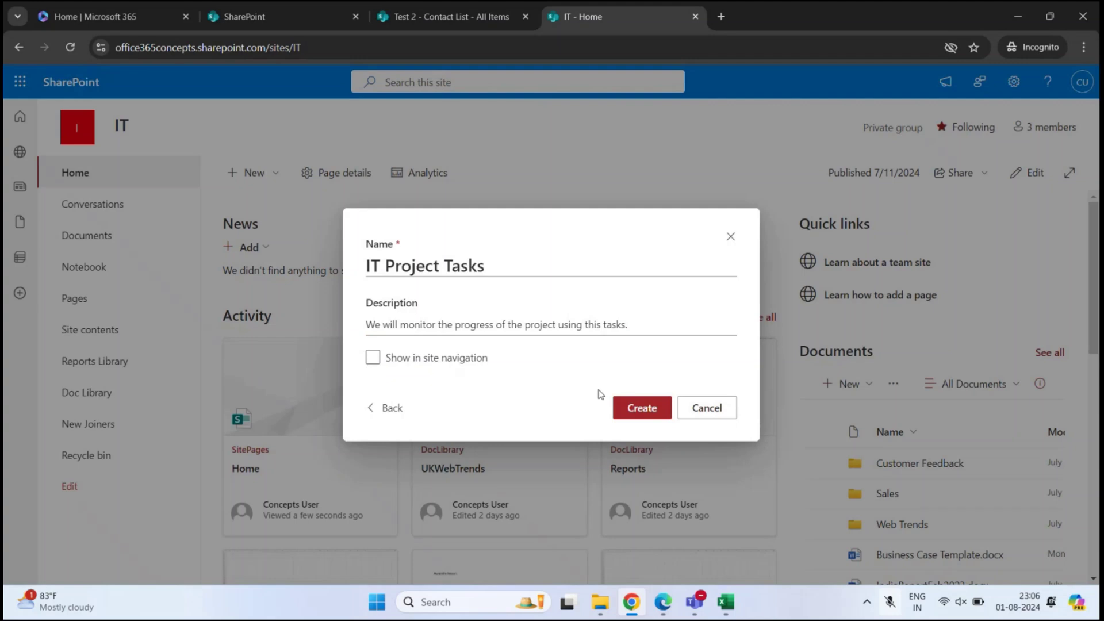
click(646, 407)
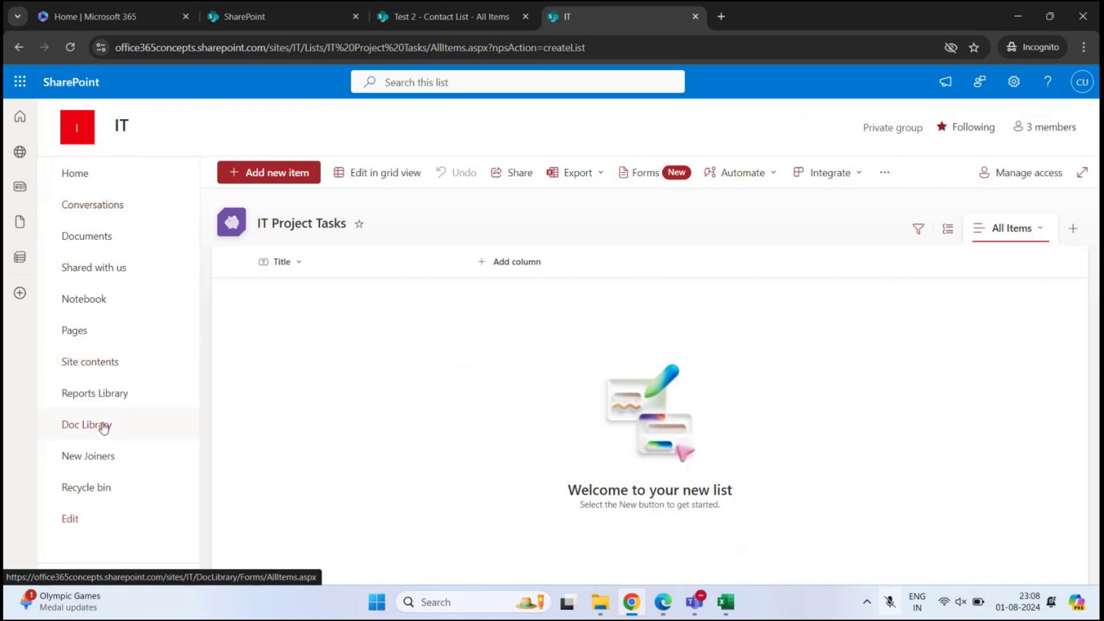
- Set the IT Project Tasks list to display on the Quick Launch in its list settings, and return to the list
click(1014, 82)
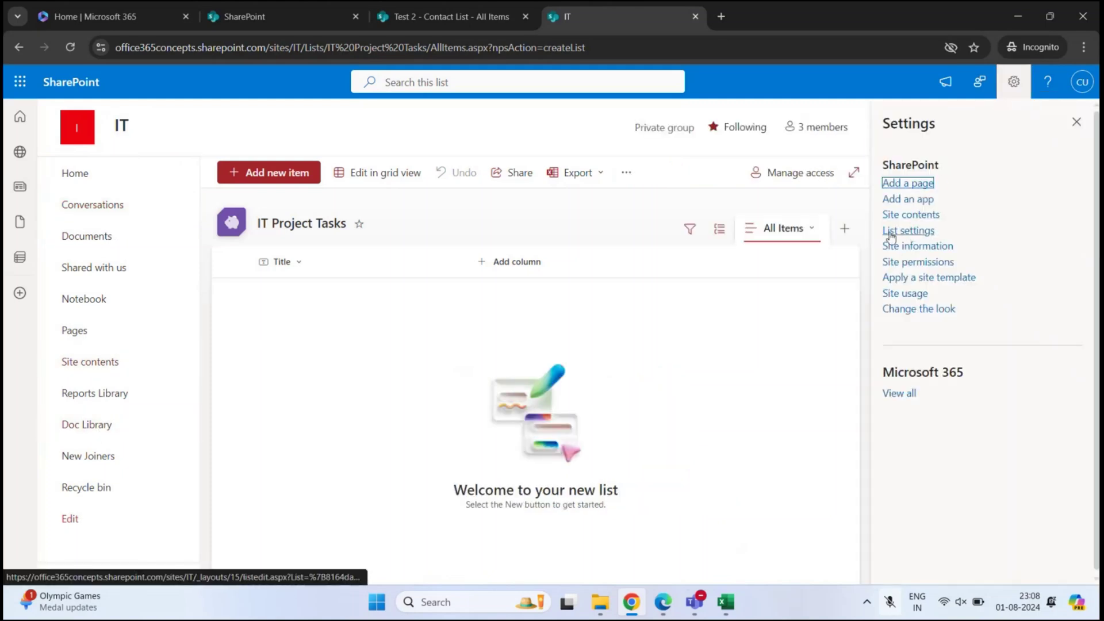
click(920, 231)
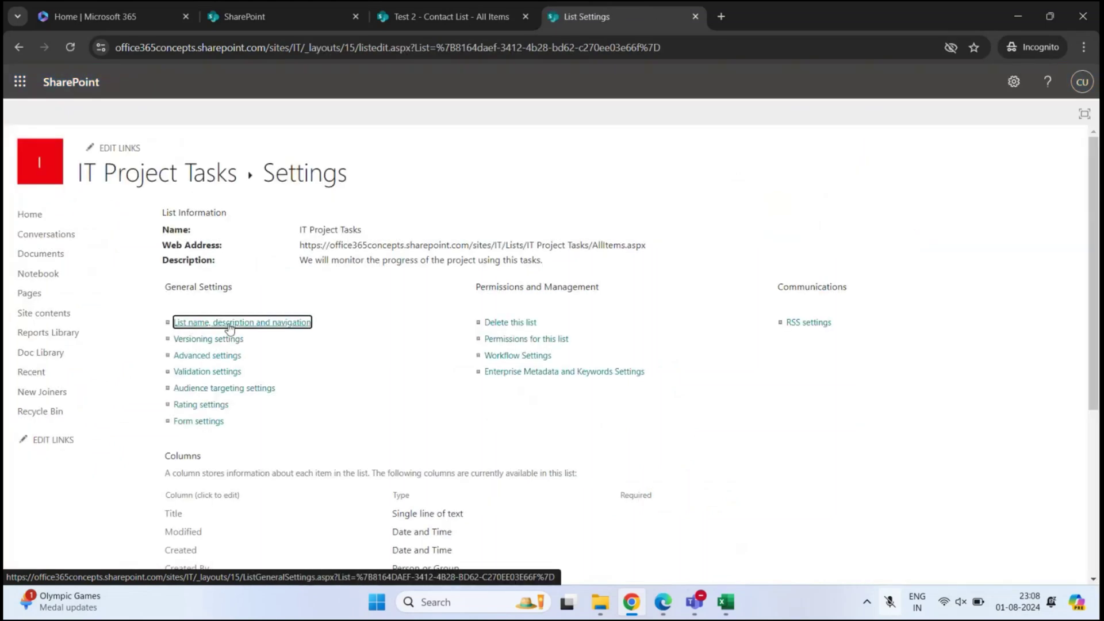
click(286, 328)
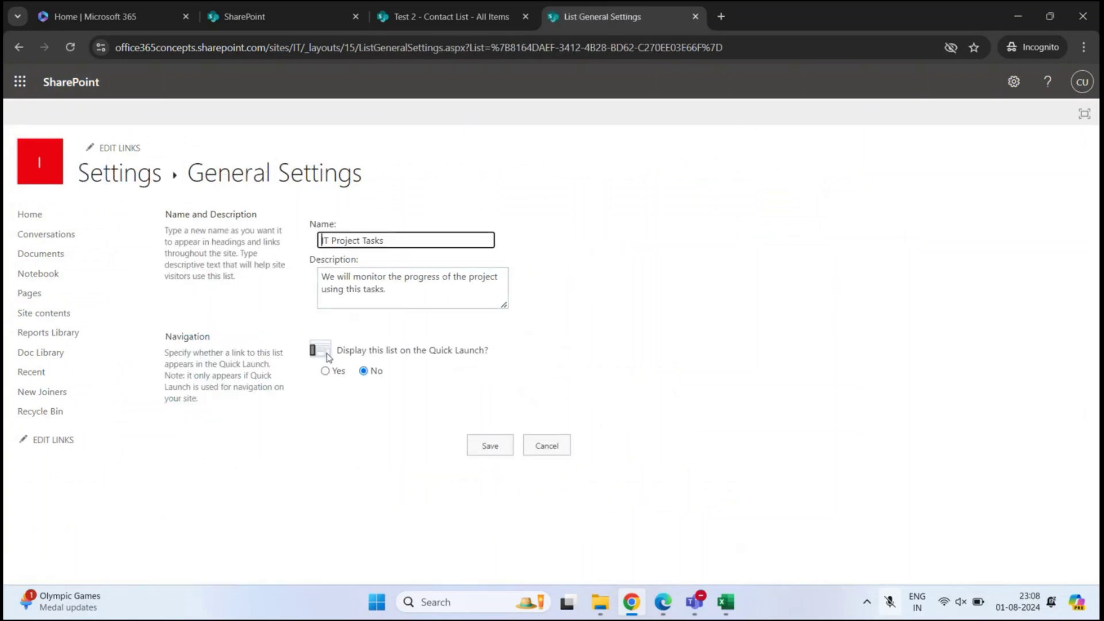
drag(340, 353, 513, 355)
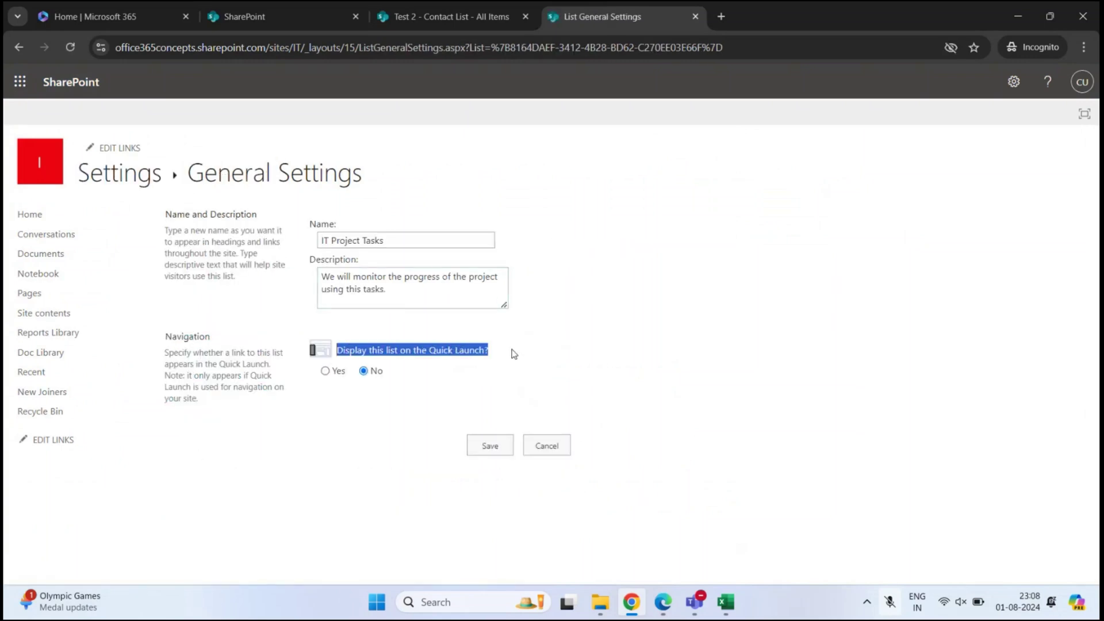
click(325, 371)
click(496, 450)
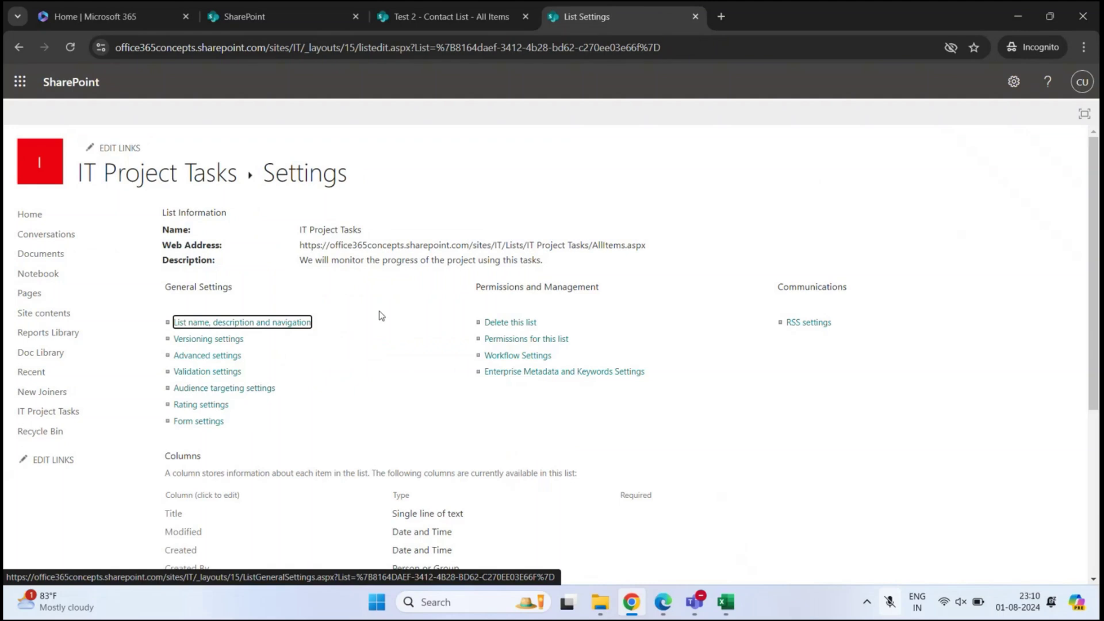
click(19, 47)
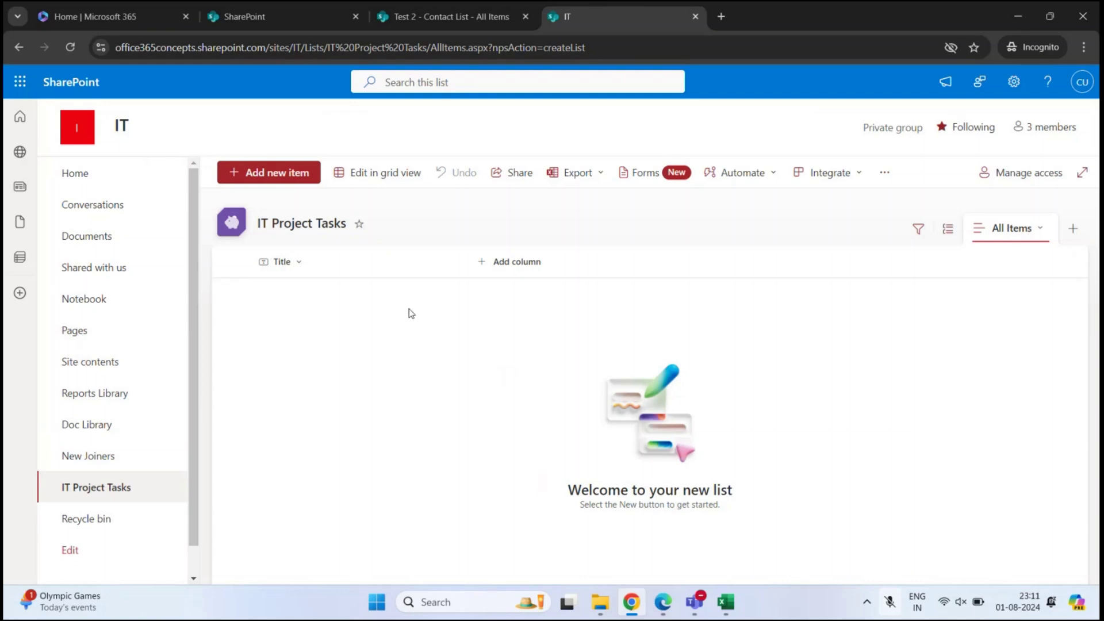
- Rename the list's Title column to "Task Name"
click(299, 265)
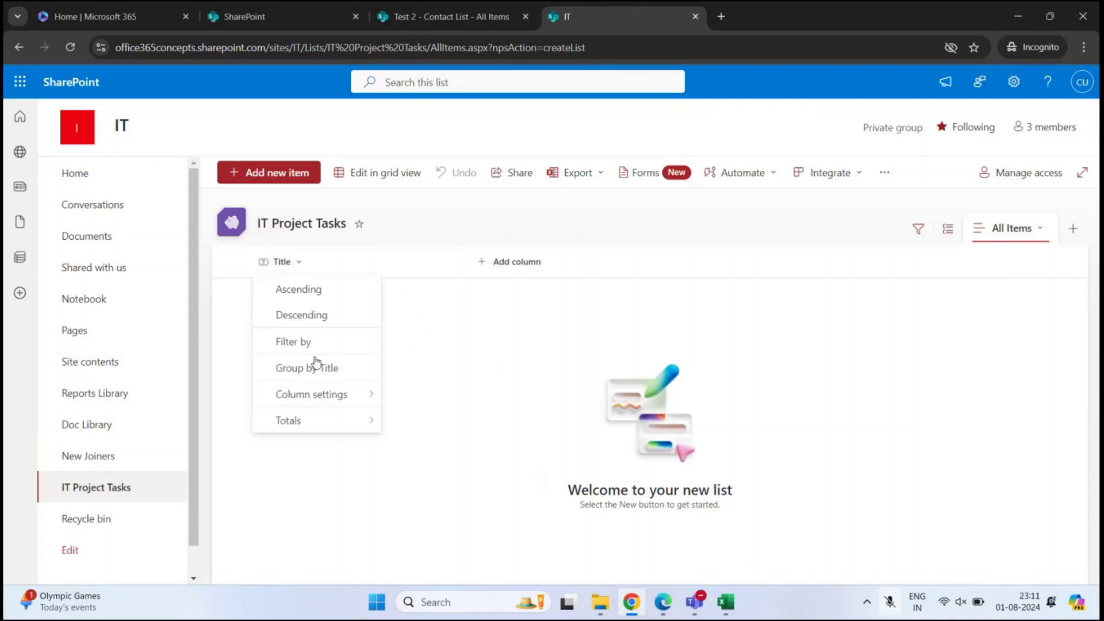
mouse_move(315, 391)
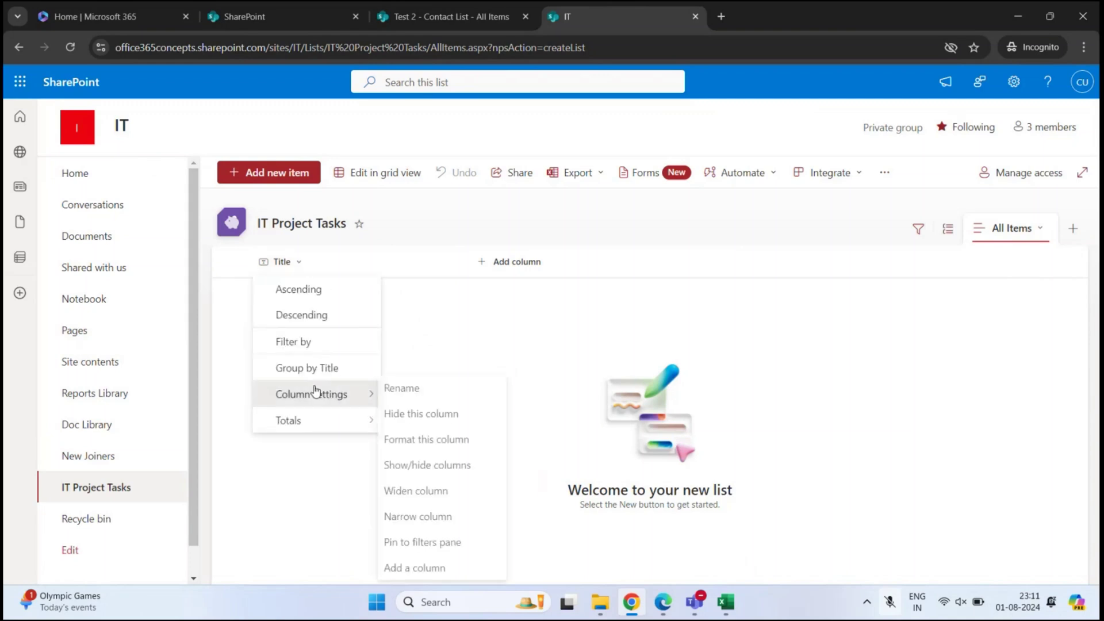
click(407, 388)
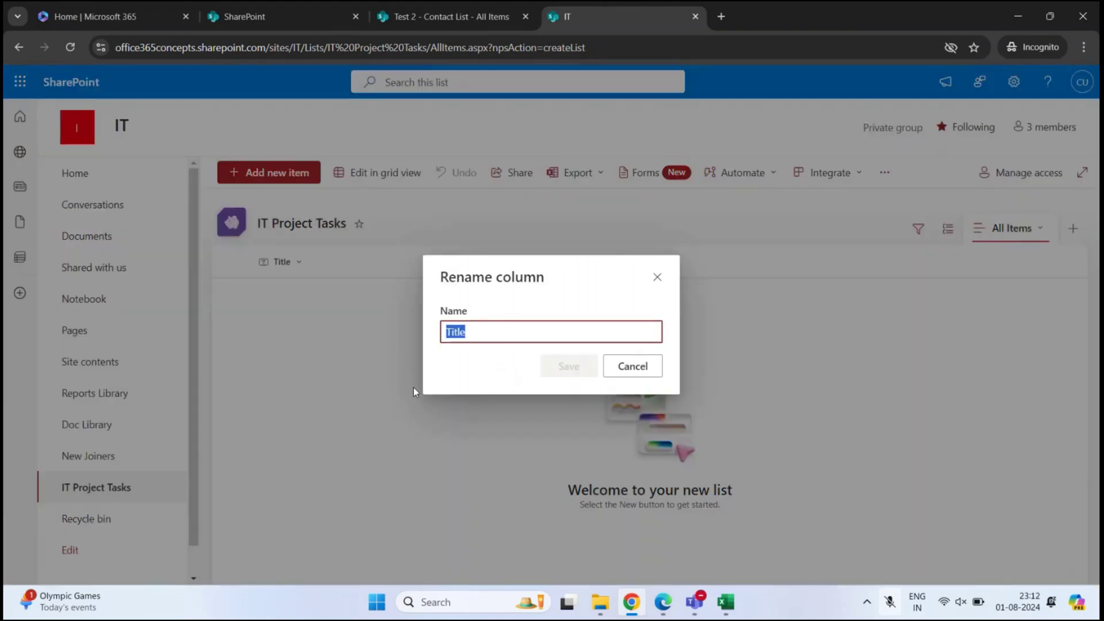
text(Task )
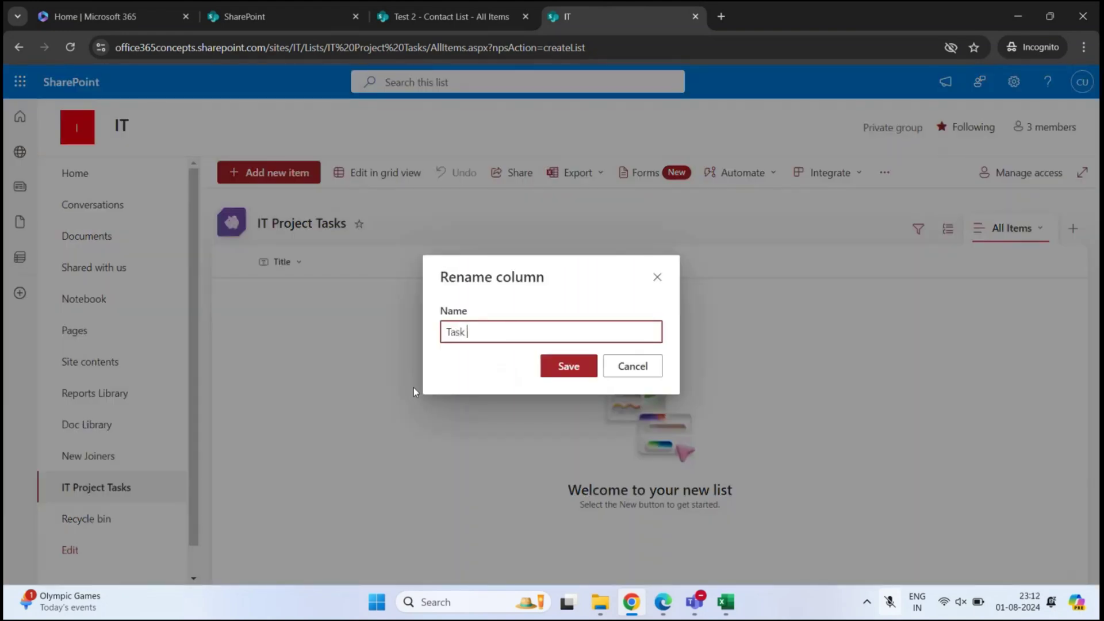
text(Name)
click(567, 368)
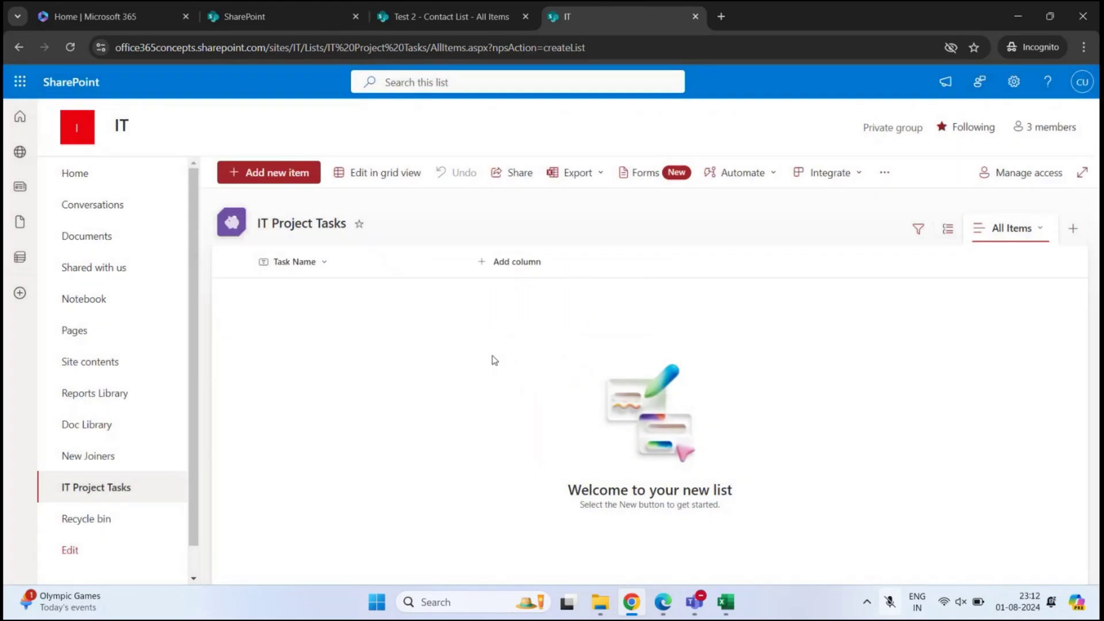
- Start a new Date and time column in the list and name it "Start Date"
click(508, 260)
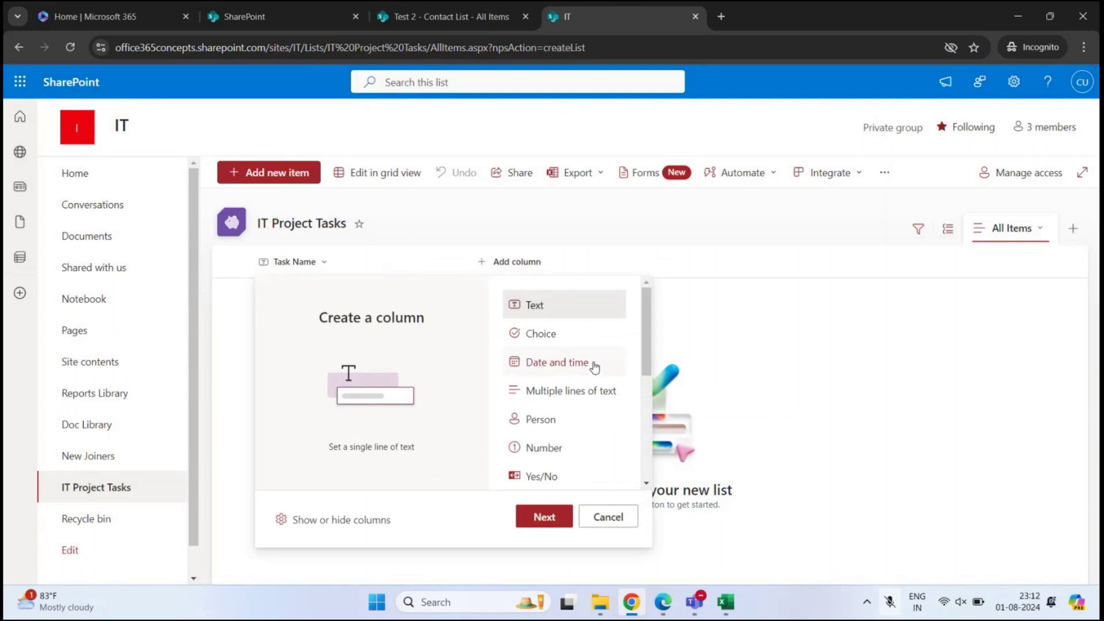
scroll(595, 366, down, 3)
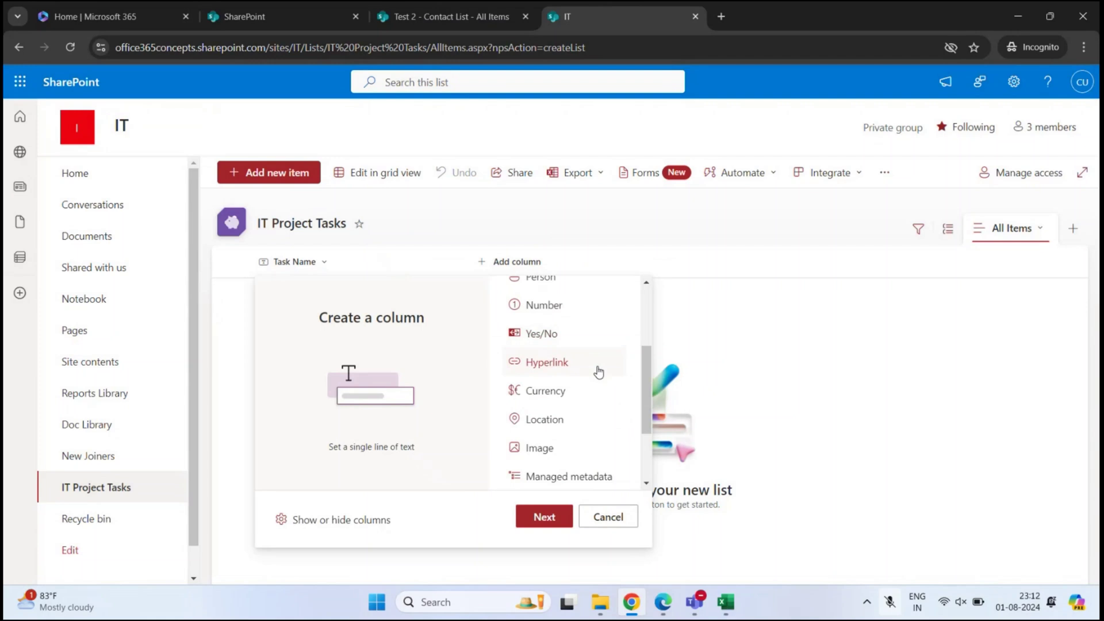
scroll(596, 370, up, 3)
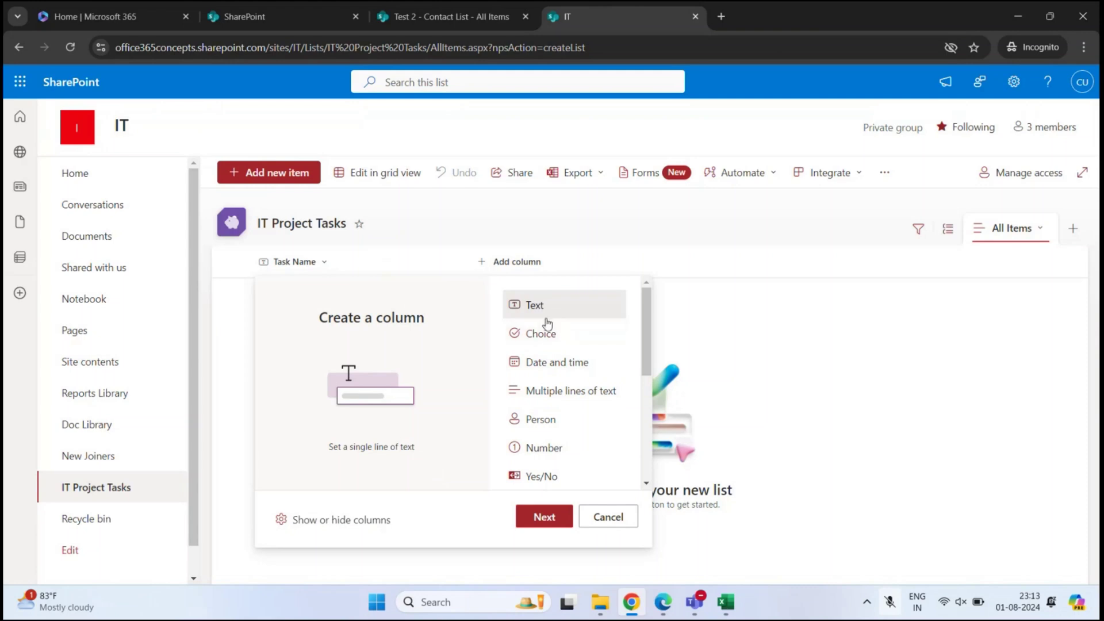
click(587, 368)
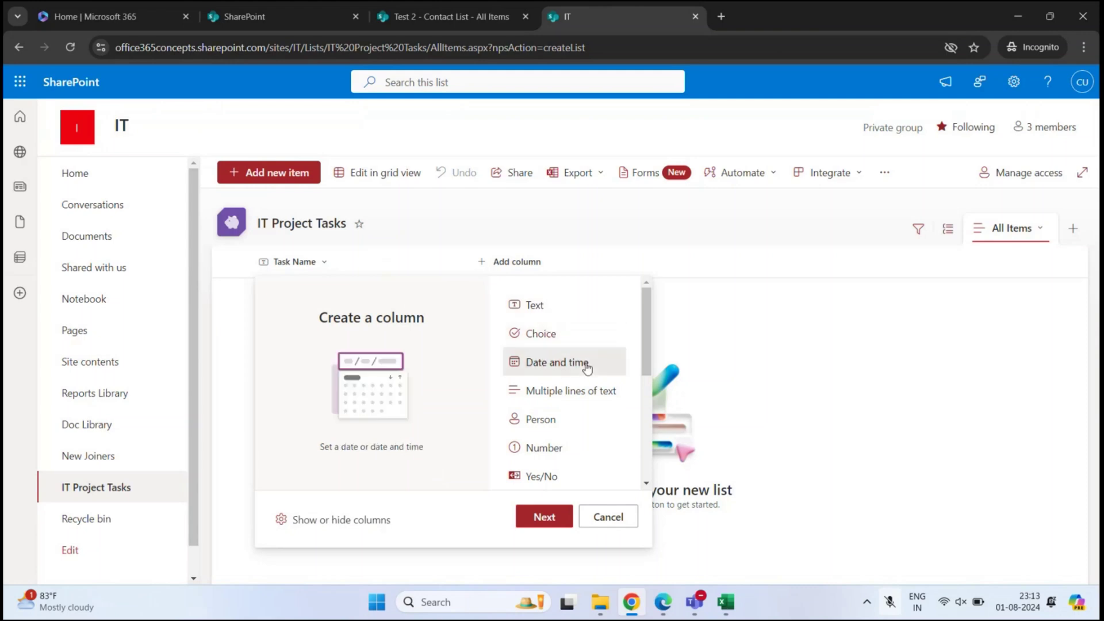
click(541, 519)
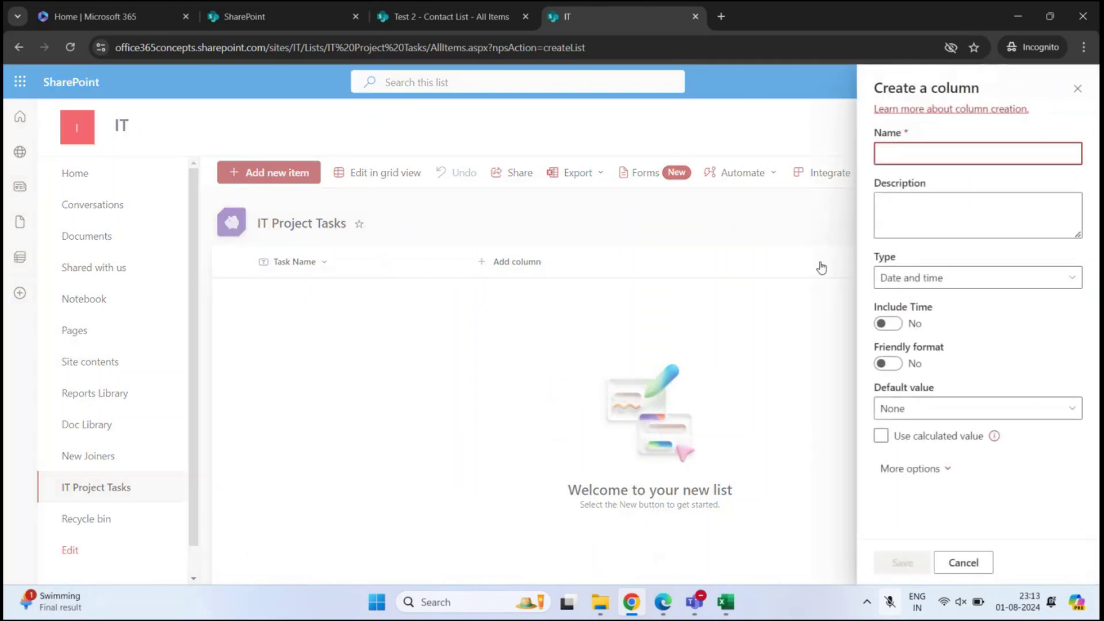
text(Start)
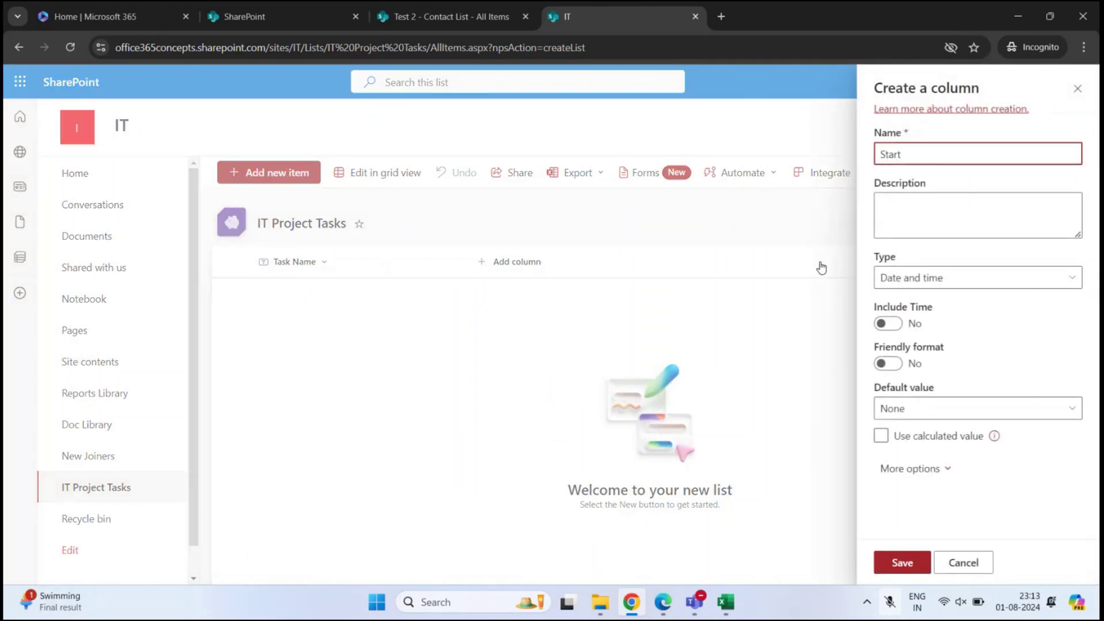
text( Date)
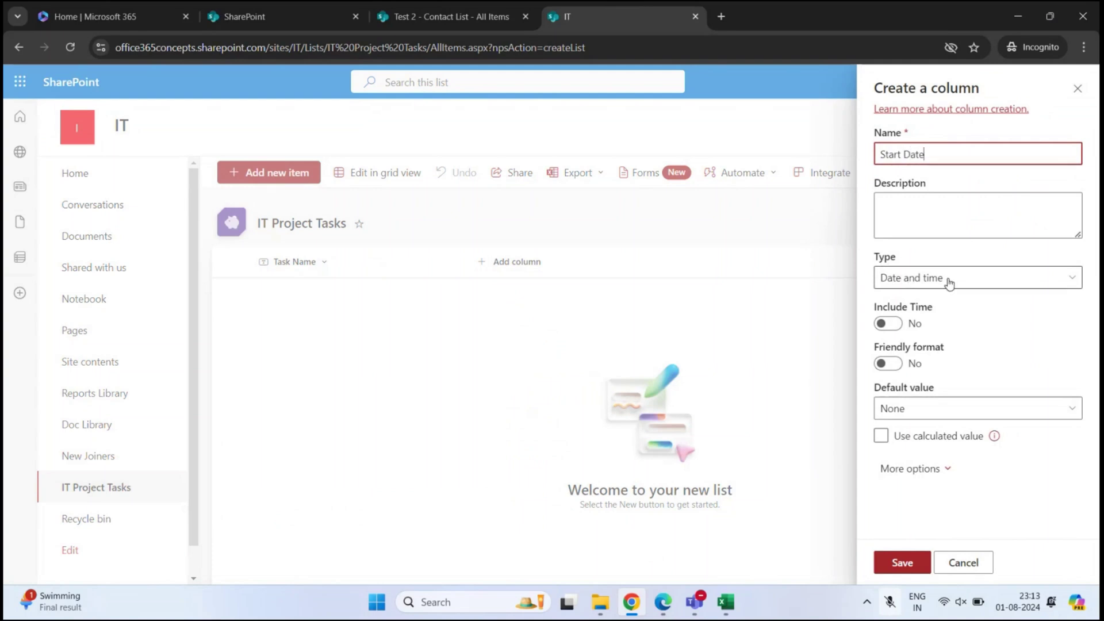
- Make the Start Date column require information, save it, and narrow the Task Name column
click(922, 469)
scroll(941, 444, down, 2)
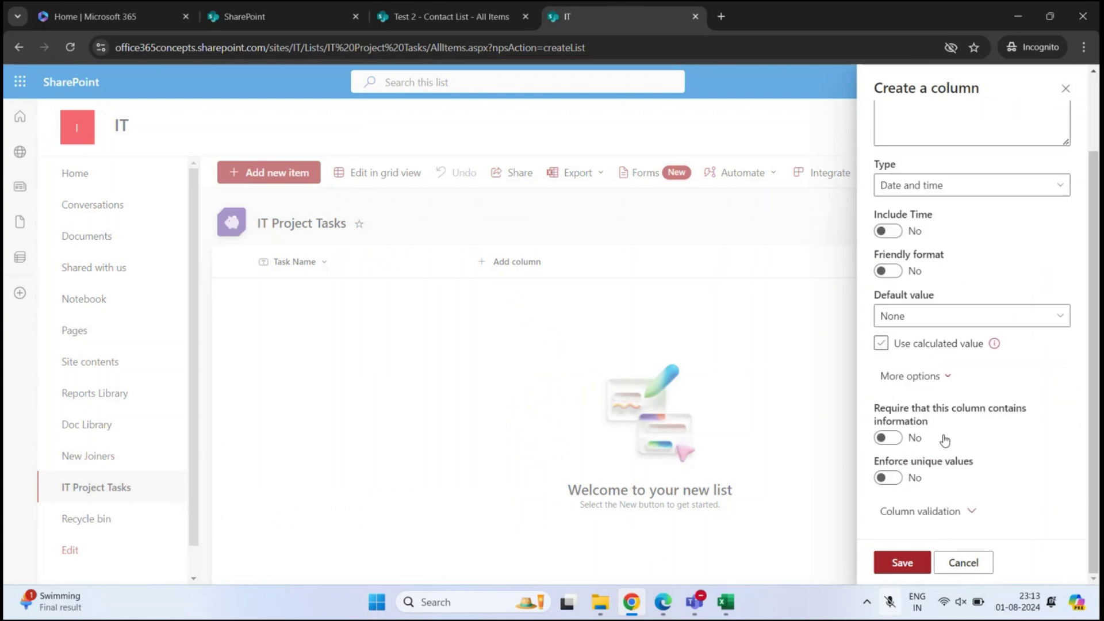
click(892, 439)
click(902, 565)
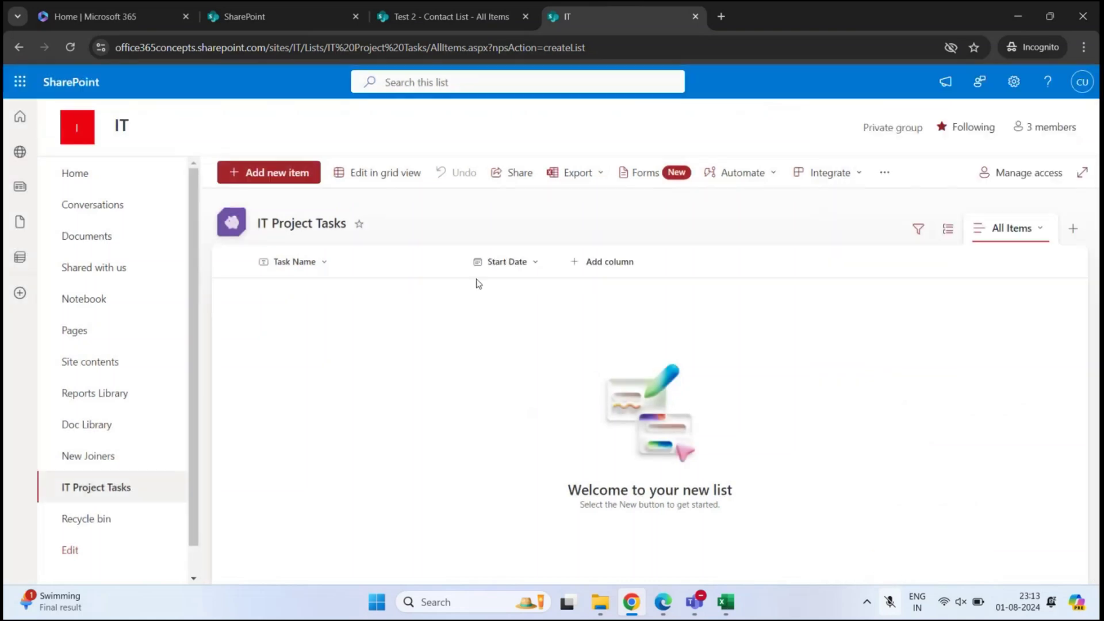
drag(466, 262, 397, 263)
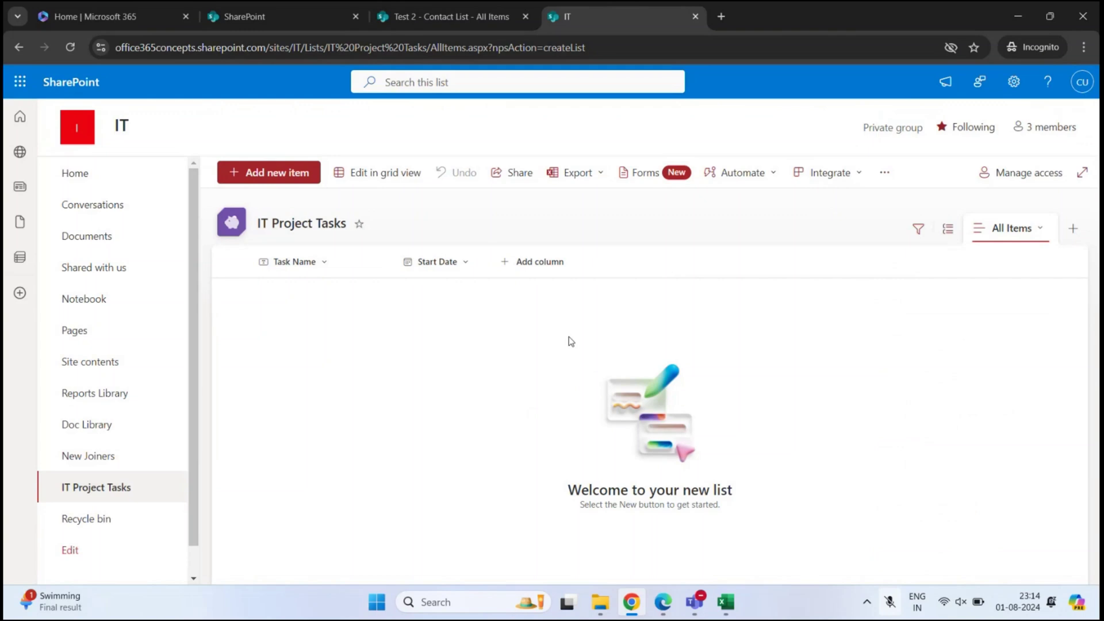
- Start a new Person column named "Owner" with profile photos shown
click(541, 268)
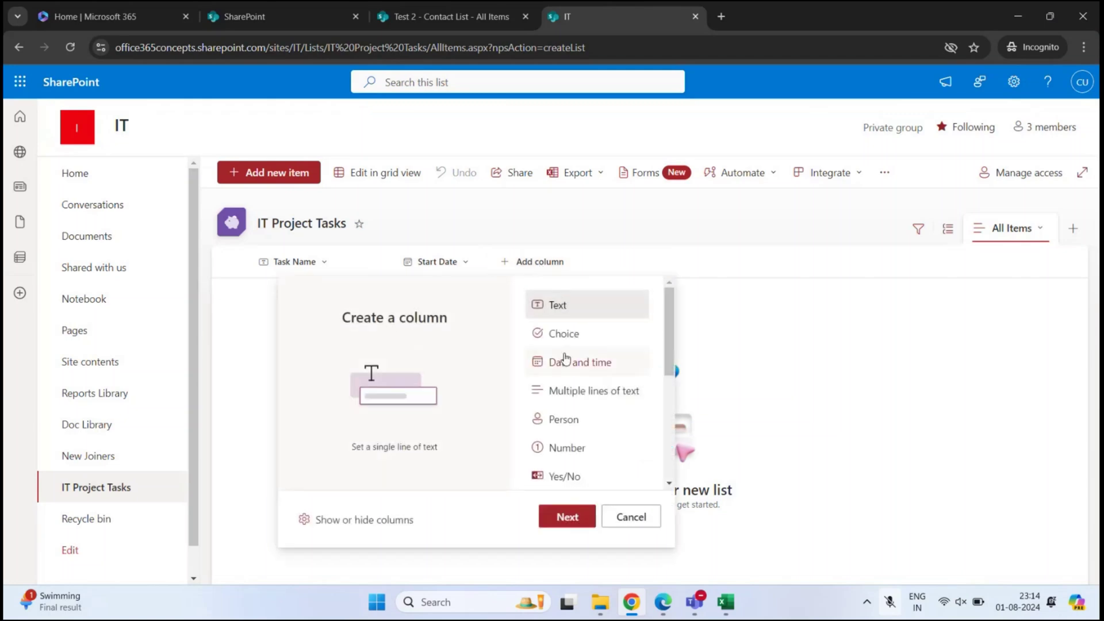
click(585, 419)
click(567, 516)
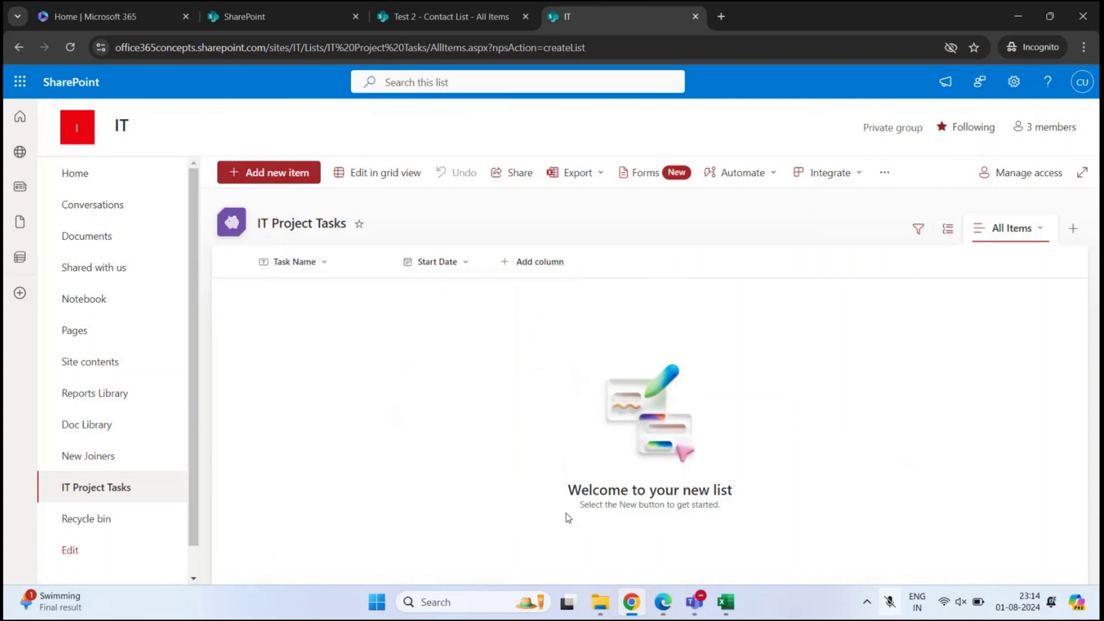
text(Owner)
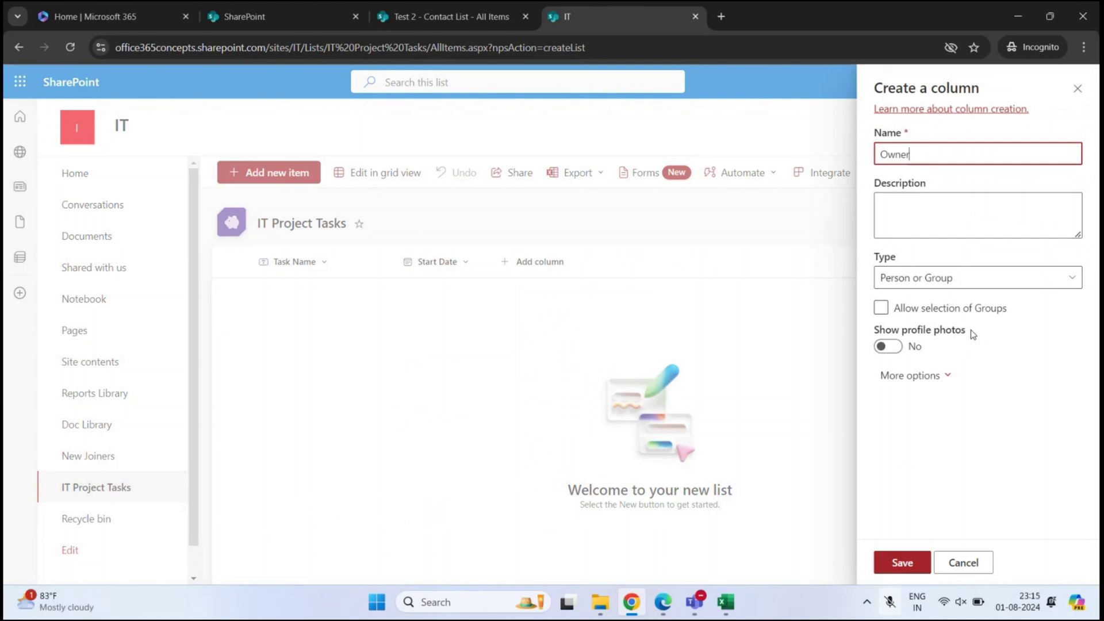
click(894, 348)
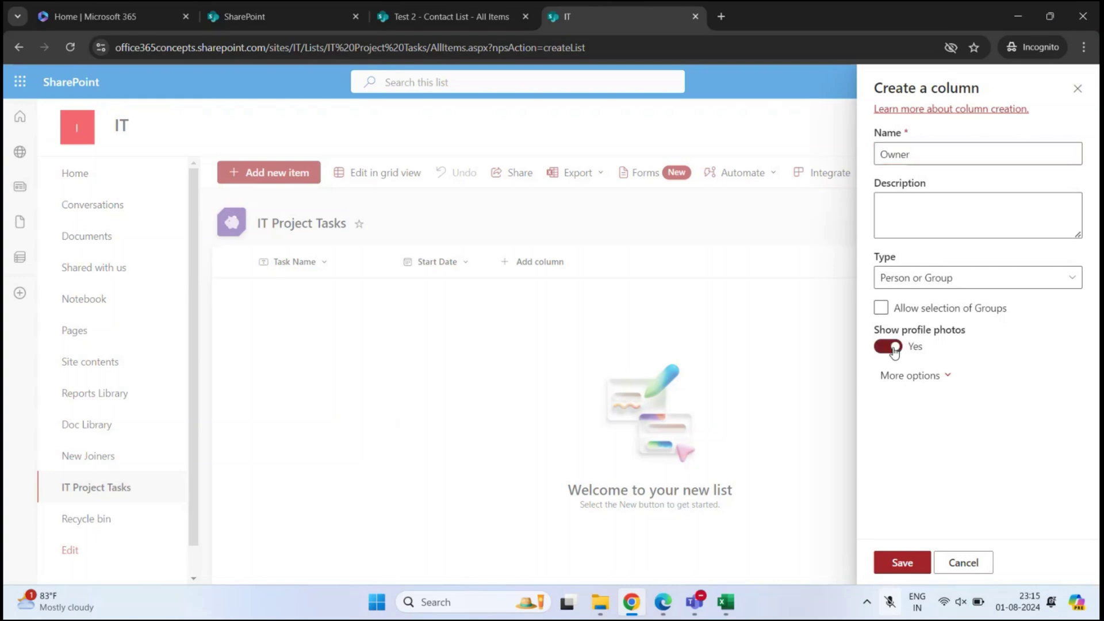
- Allow multiple selections in the Owner column, make it require information, and save it
click(922, 383)
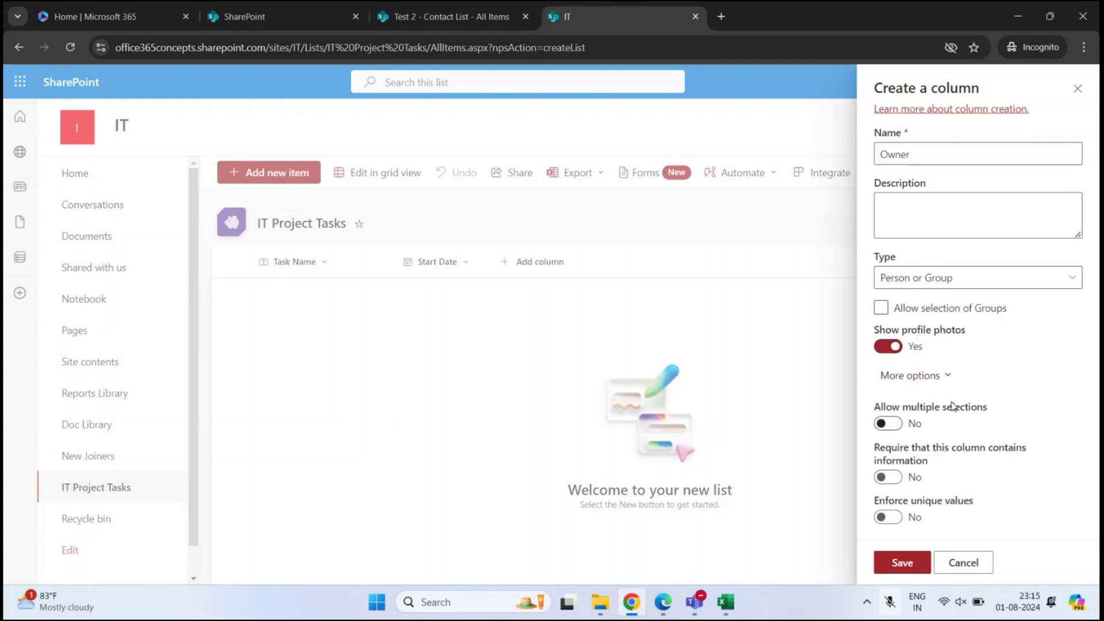
click(891, 428)
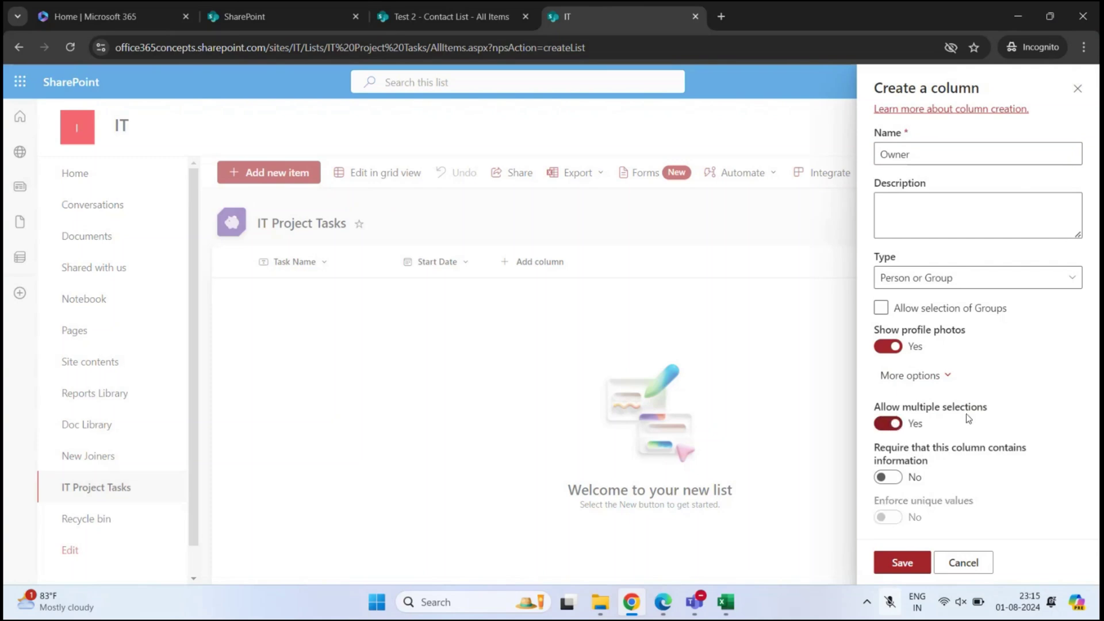
click(895, 479)
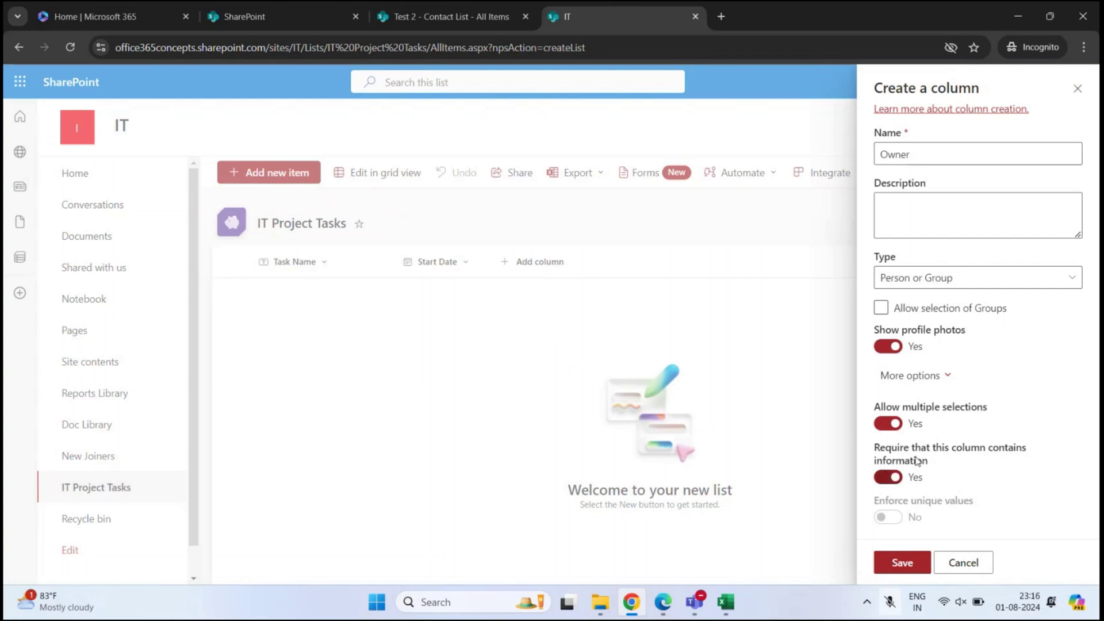
click(904, 563)
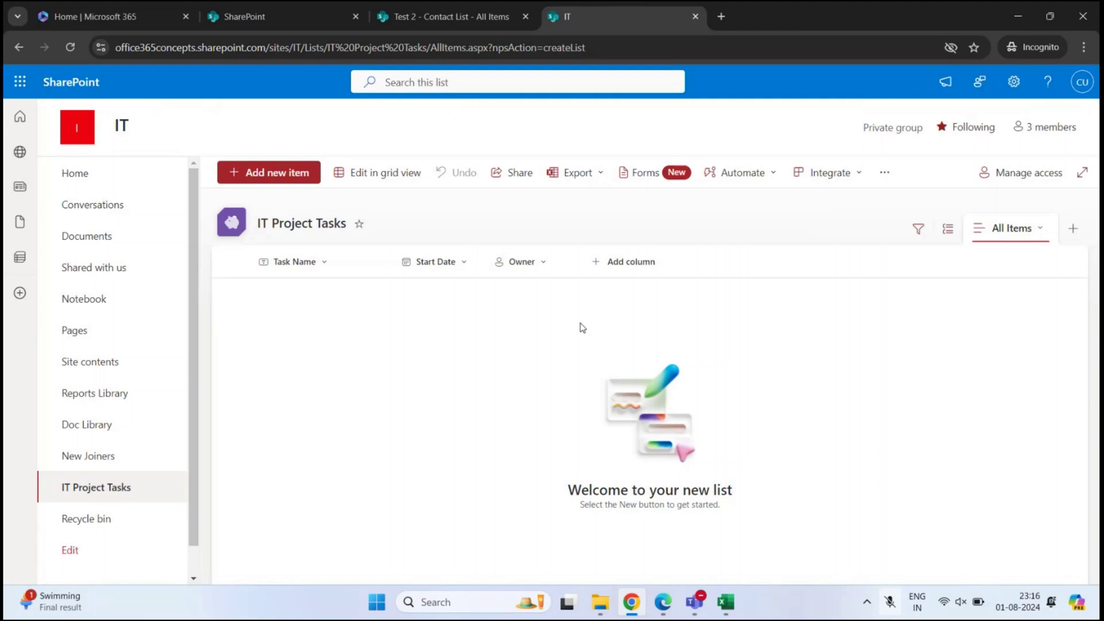
- Add a single line of text column named "Status" that requires information
click(624, 263)
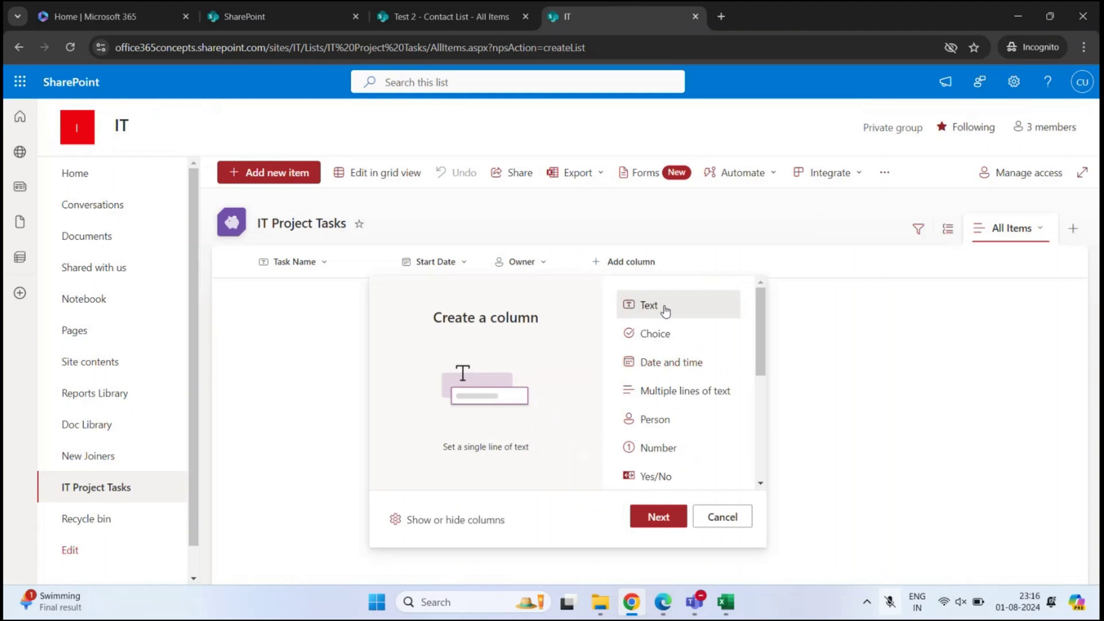
click(668, 518)
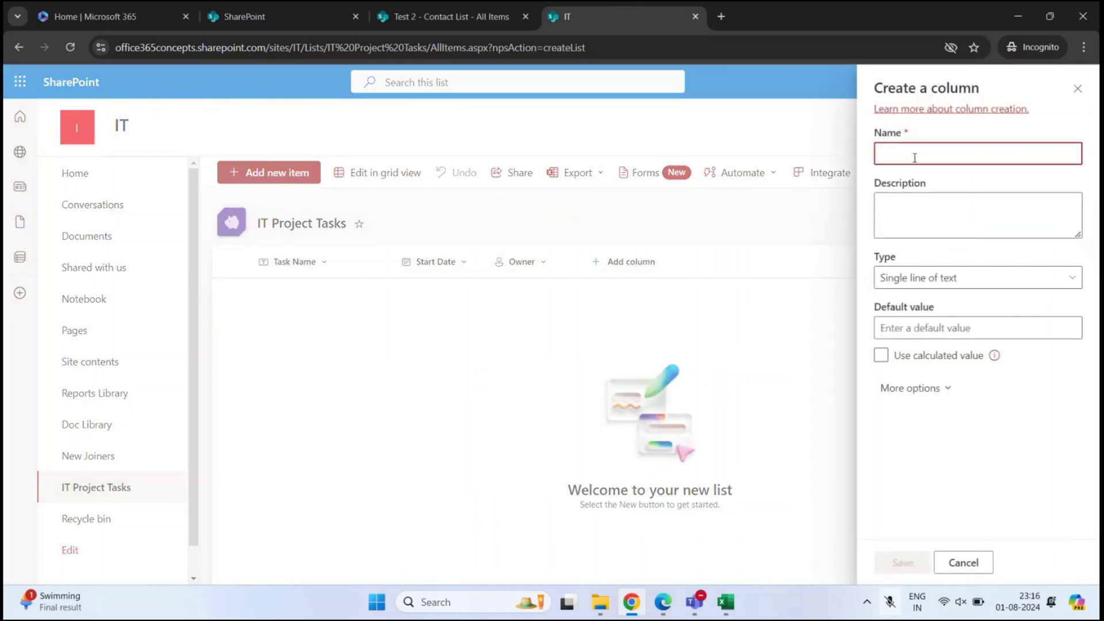
text(Status)
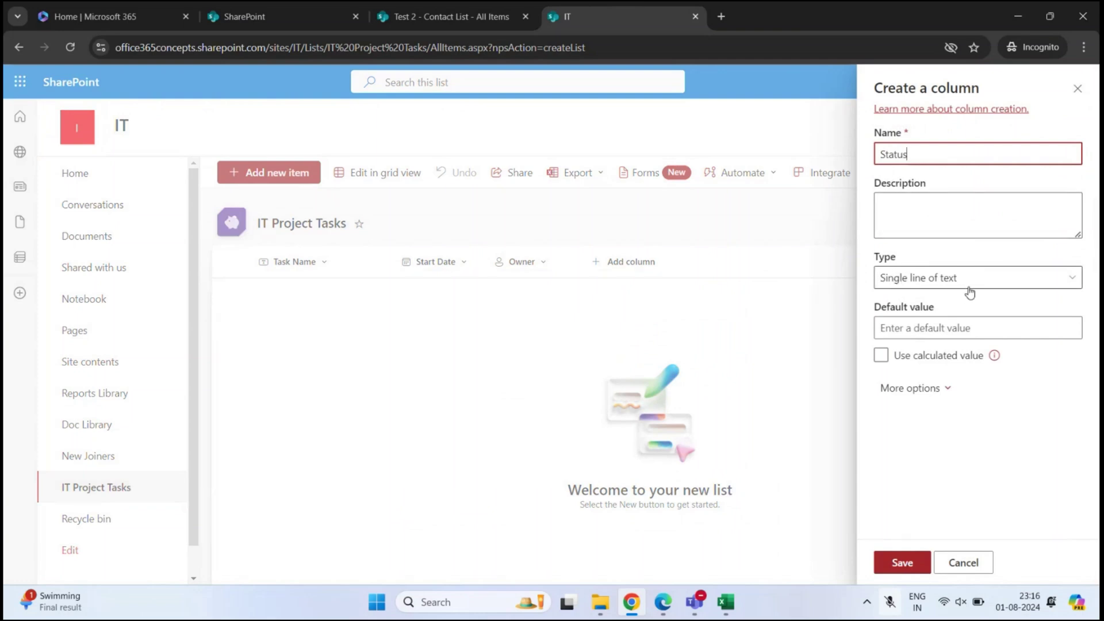
click(928, 372)
click(919, 391)
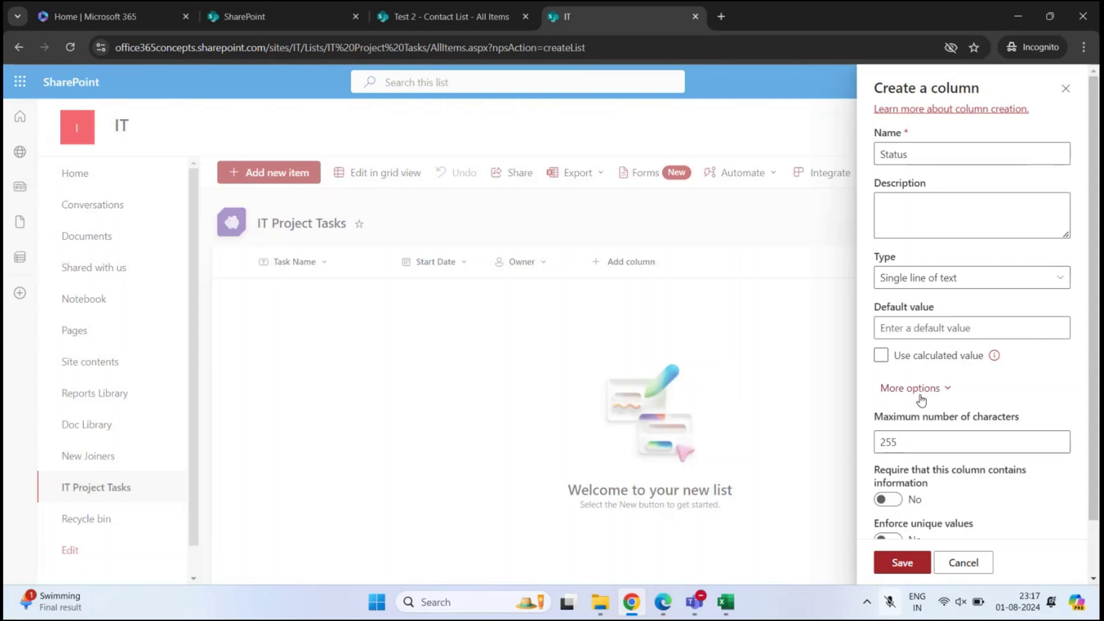
scroll(955, 437, down, 1)
click(888, 439)
click(901, 562)
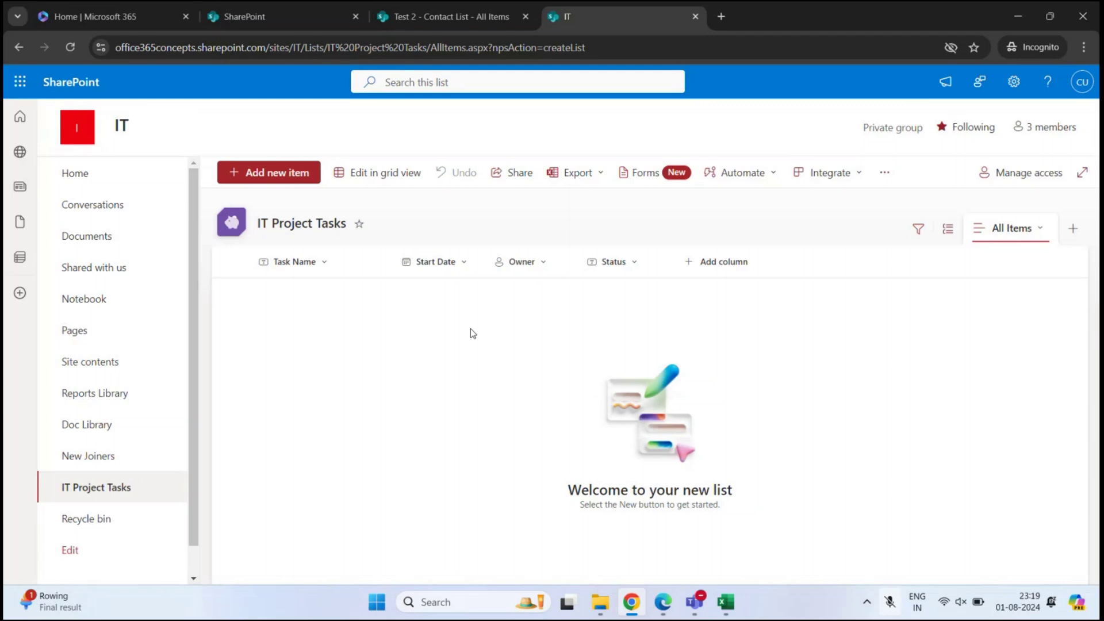
- Start a new list item with the task name "Create Business Case" and the start date 8/2/2024
click(280, 184)
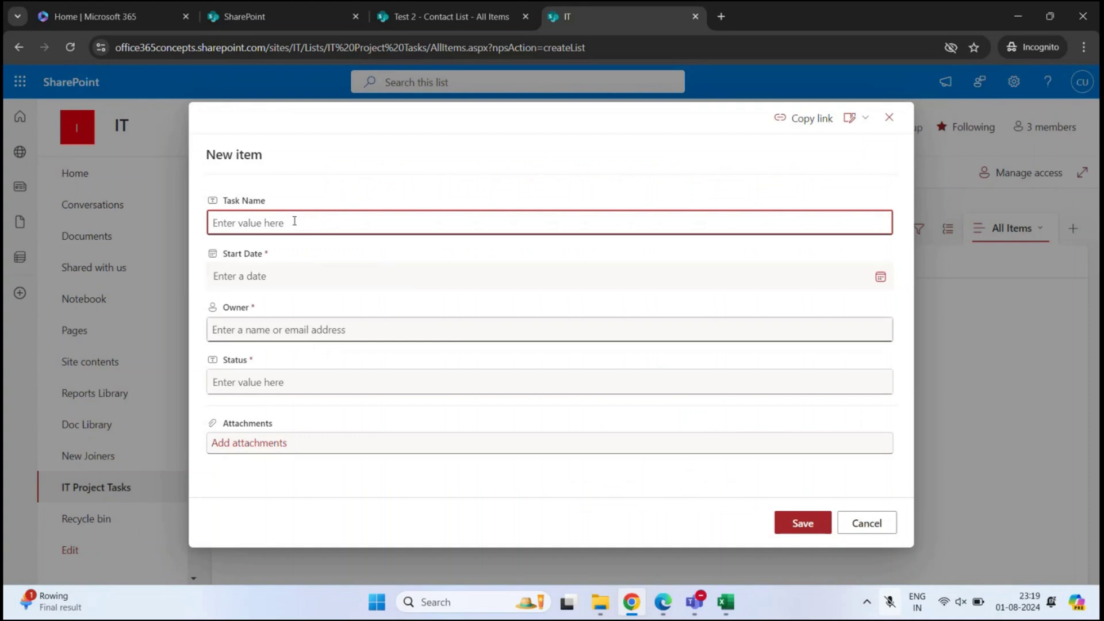
text(Create Business Case)
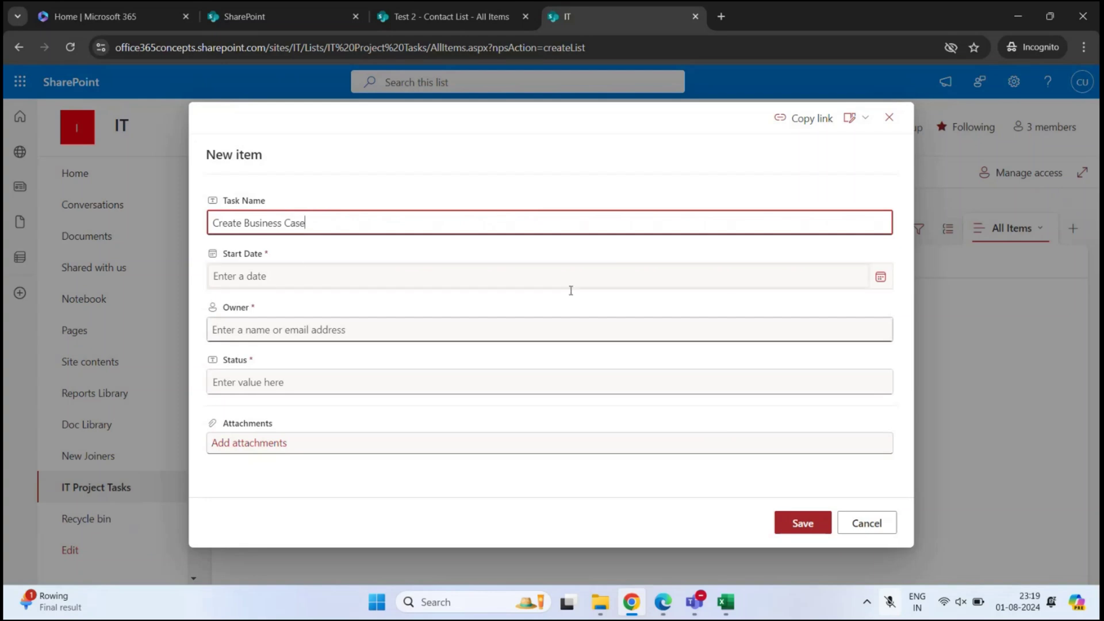
click(884, 277)
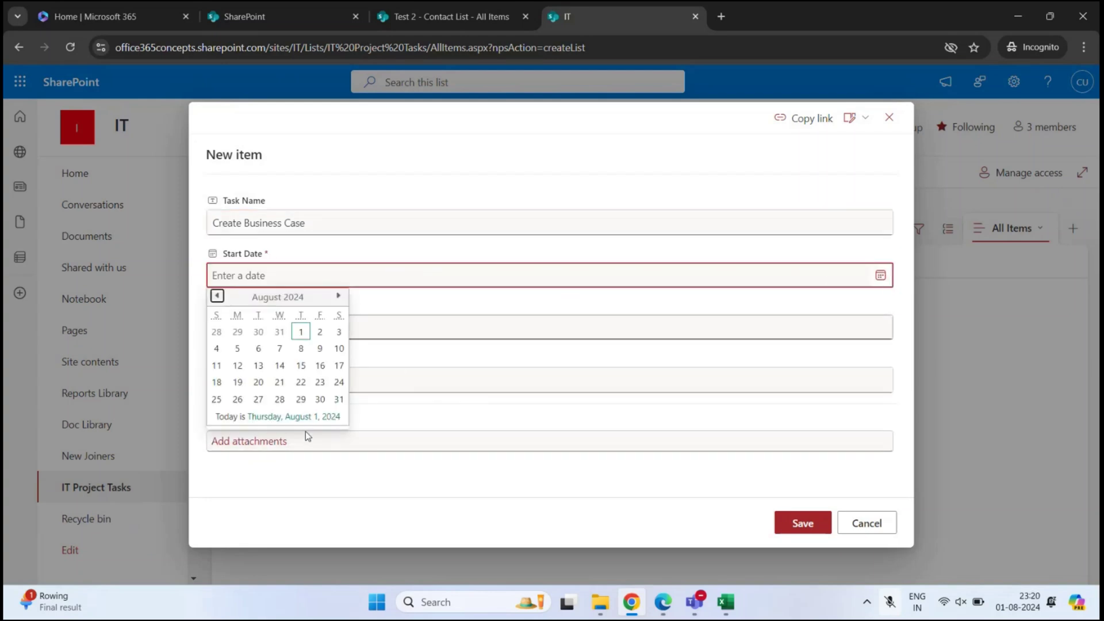
click(321, 333)
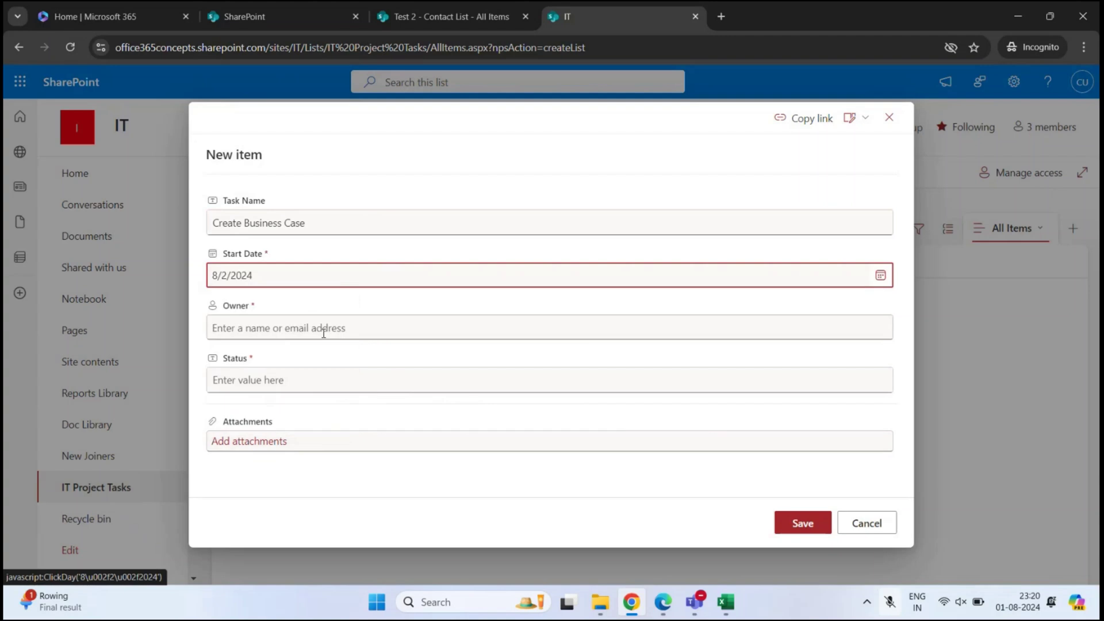
- Assign the suggested person as the new item's owner, set its status to "Not Started", and save it
click(257, 331)
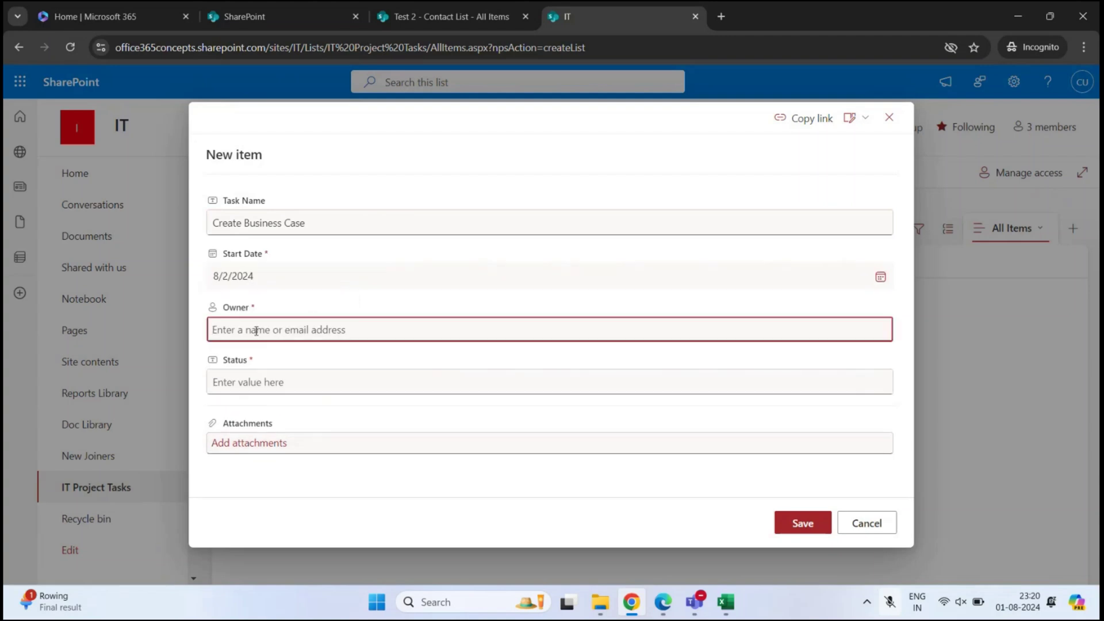
text(bobro)
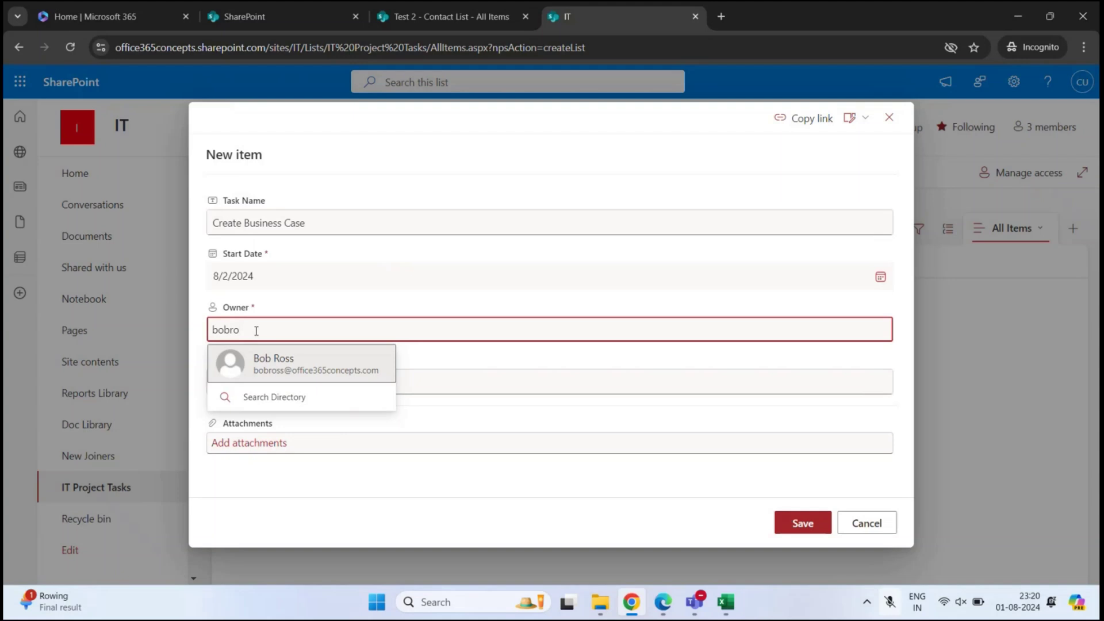
click(303, 375)
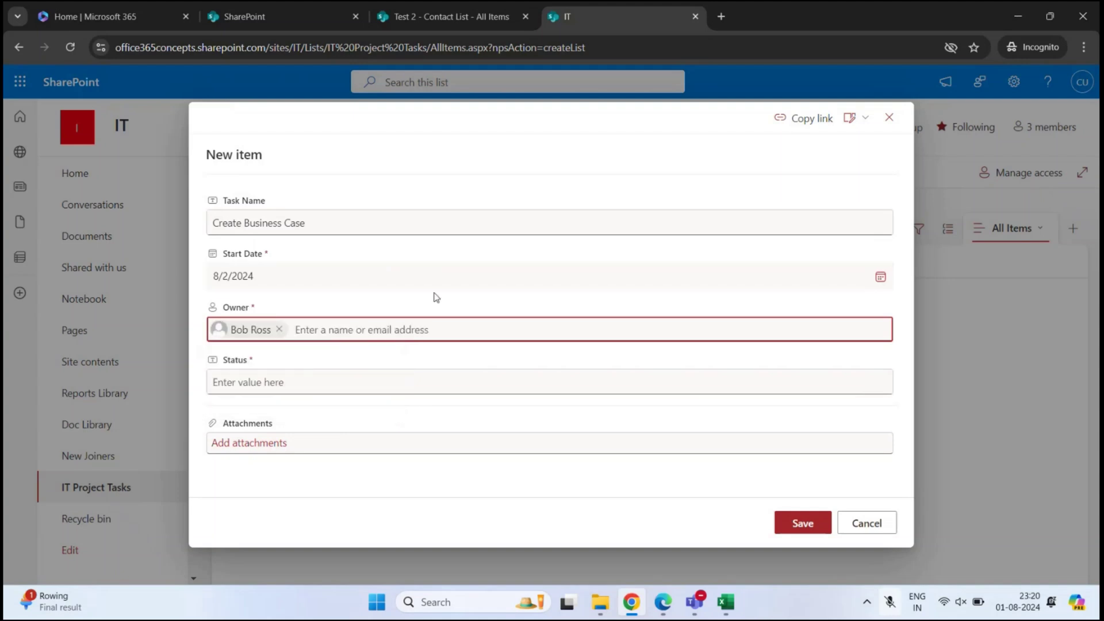
click(267, 384)
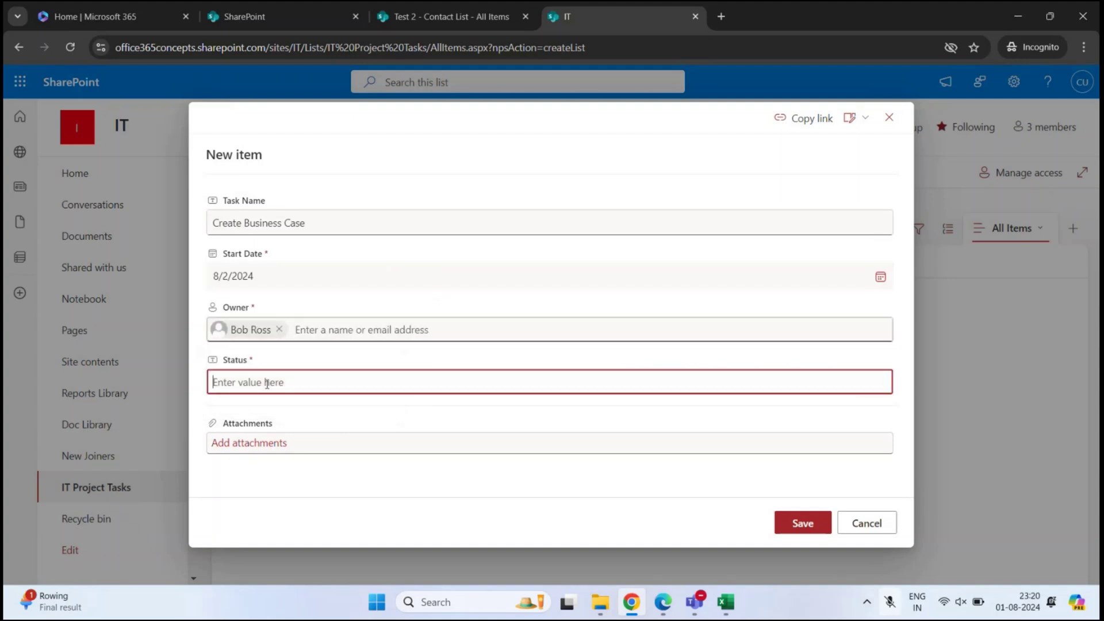
text(Not Started)
click(811, 523)
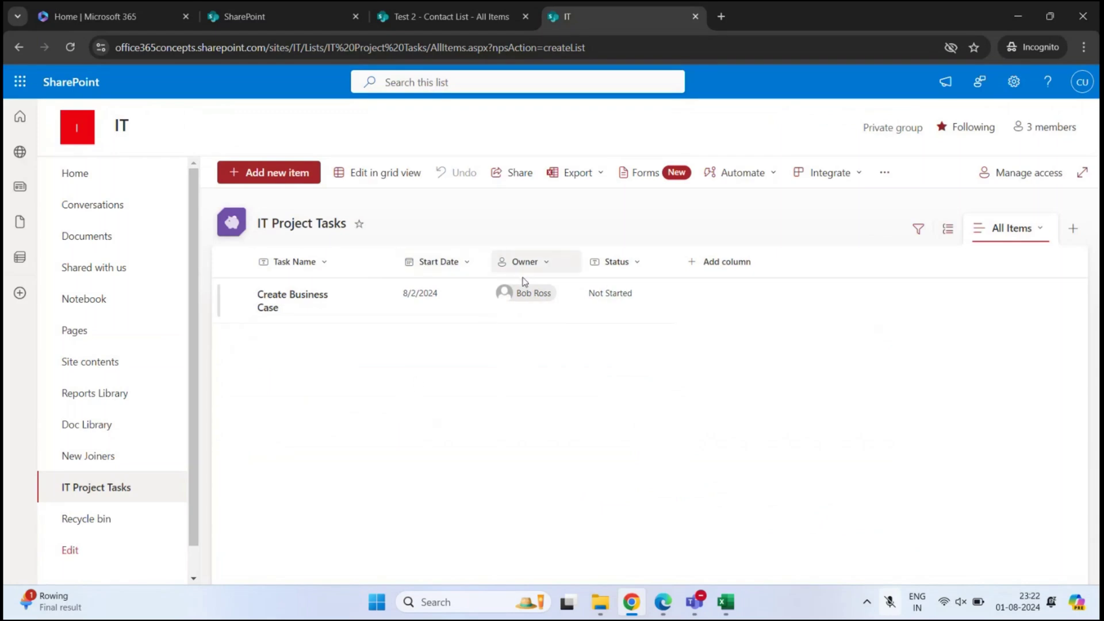
- Edit the list in grid view and add a row with task name "Create a Site" and start date 8/2/2024
click(374, 173)
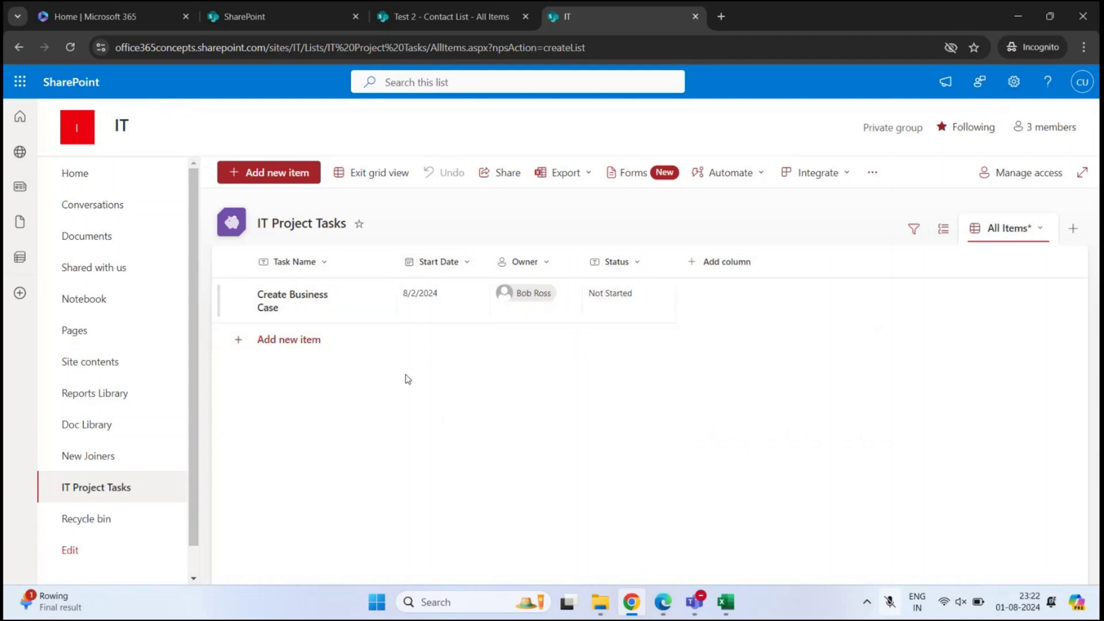
click(293, 342)
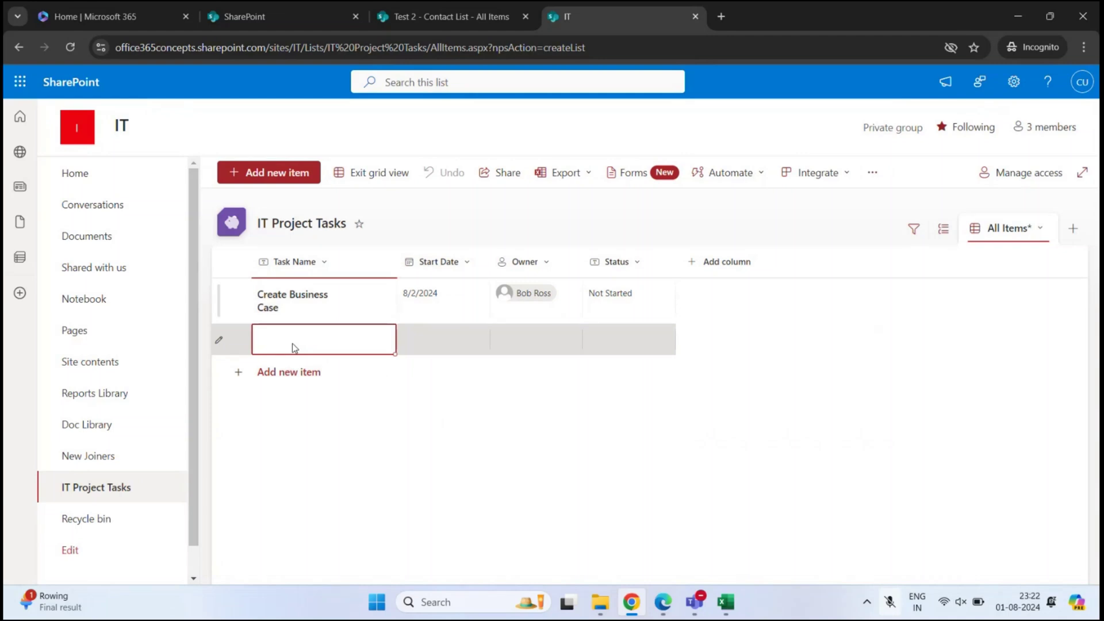
text(Create a Site)
click(460, 354)
click(458, 352)
click(517, 427)
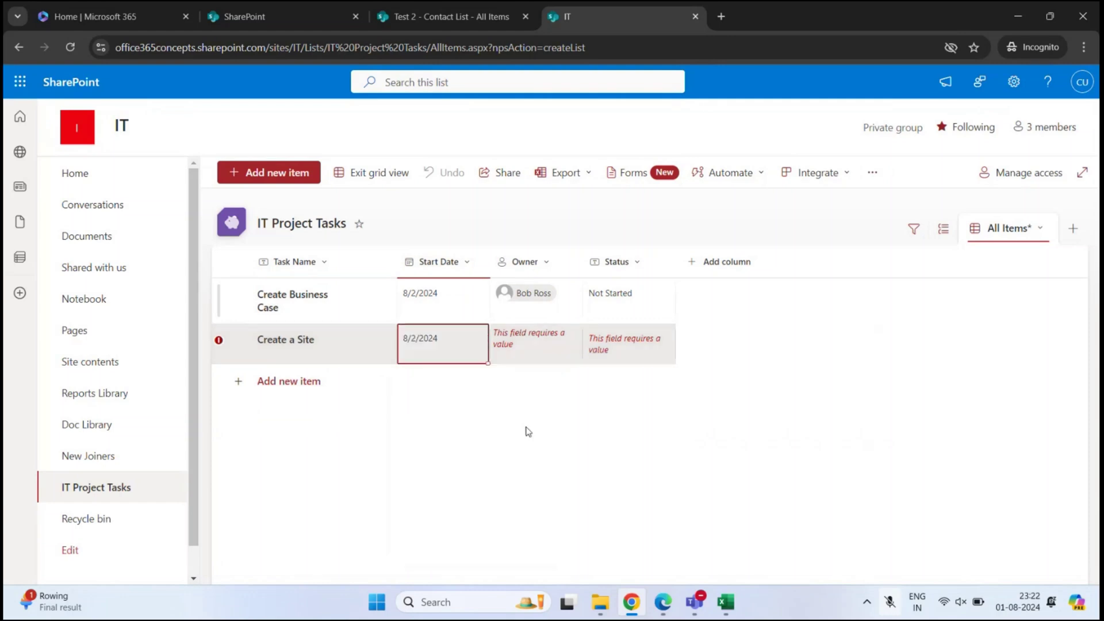
- Complete the "Create a Site" row with owner Team1 and status "Not Started", and leave grid view
click(527, 354)
click(527, 357)
text(team1)
click(582, 372)
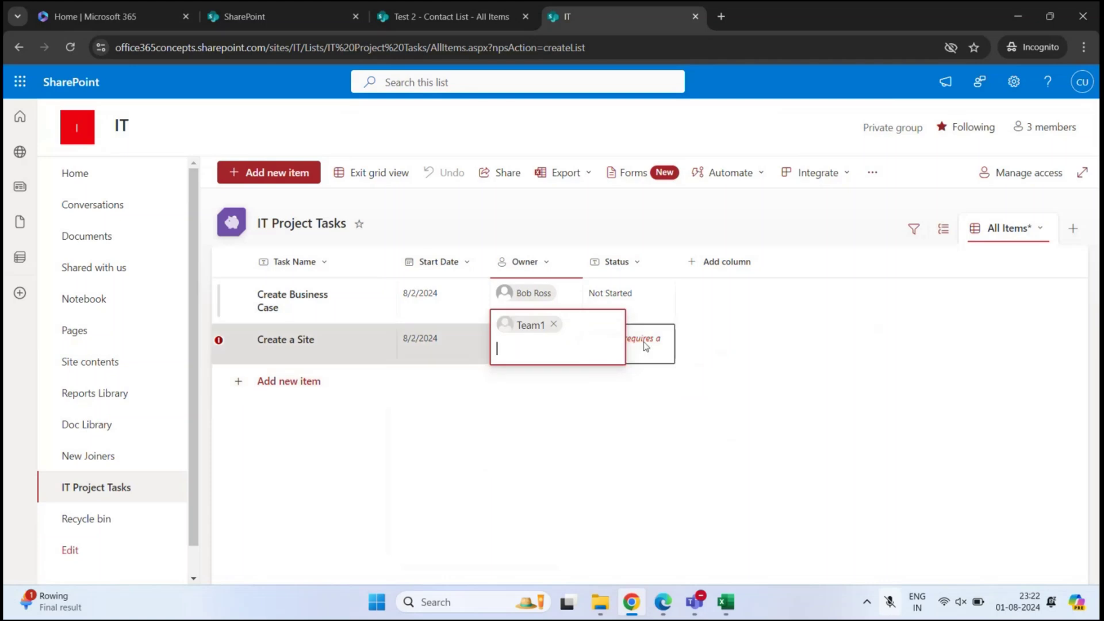
click(638, 346)
click(633, 343)
text(Not Started)
key(Return)
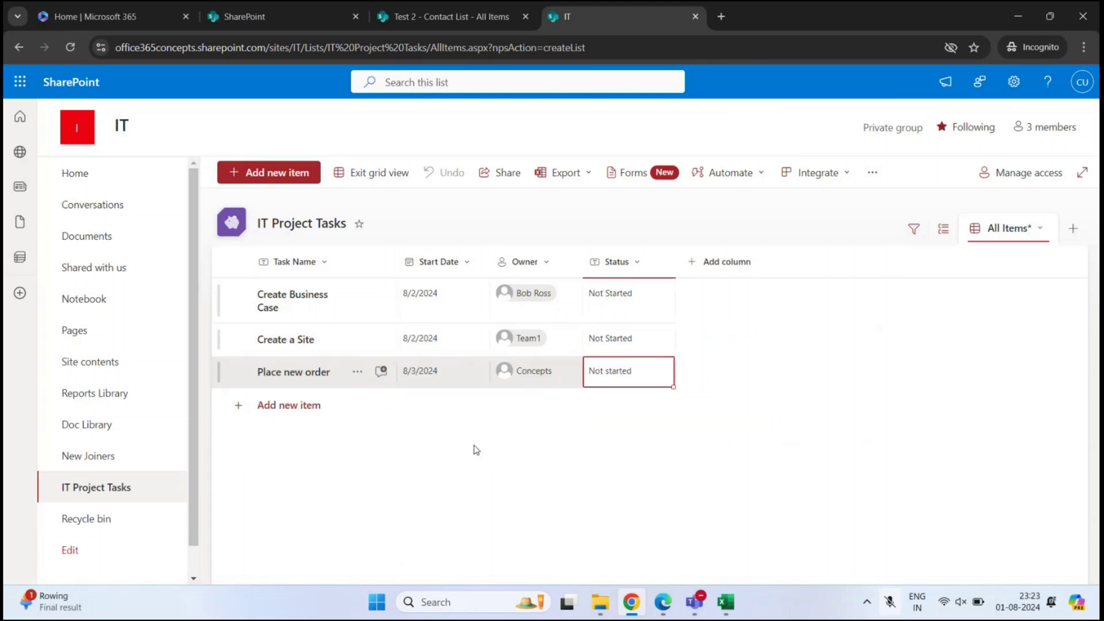
click(370, 182)
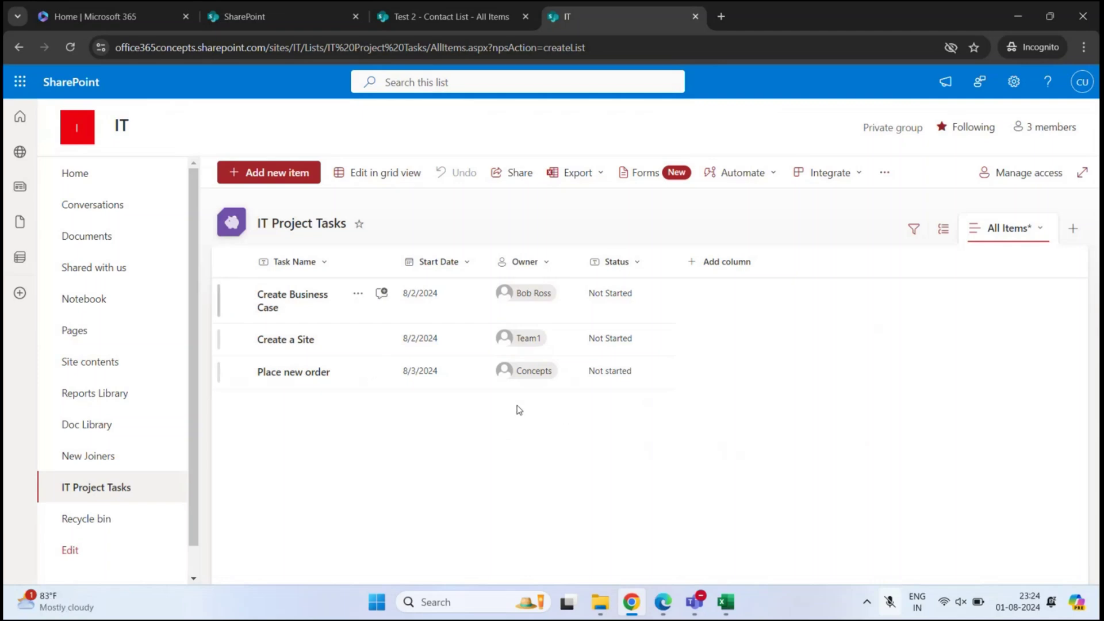
- Open the "Create Business Case" item for editing and change its task name to "Create Business Ticket"
click(238, 294)
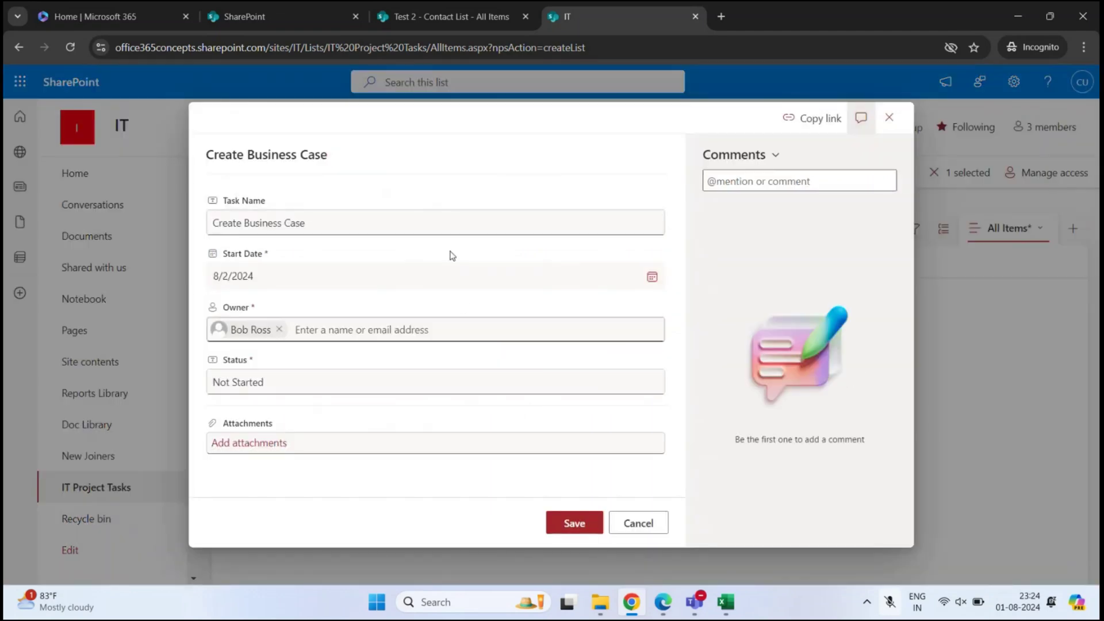
triple_click(318, 226)
key(End)
key(BackSpace)
key(BackSpace)
key(BackSpace)
key(BackSpace)
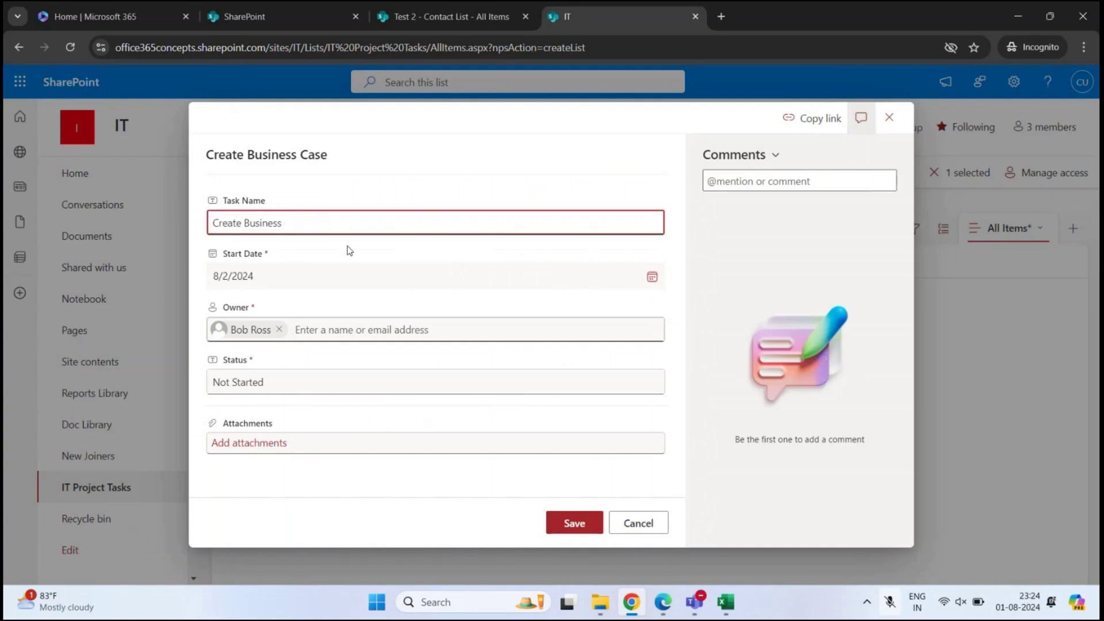
text(Ticket)
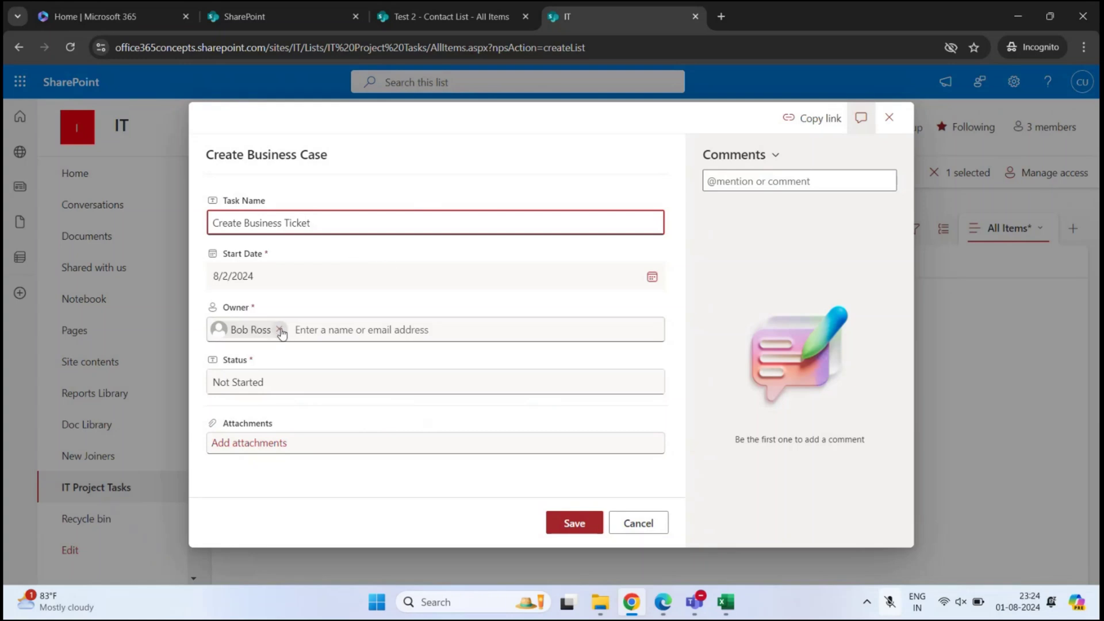
- Set the item's status to "Started", save the changes, and clear the selection
click(278, 381)
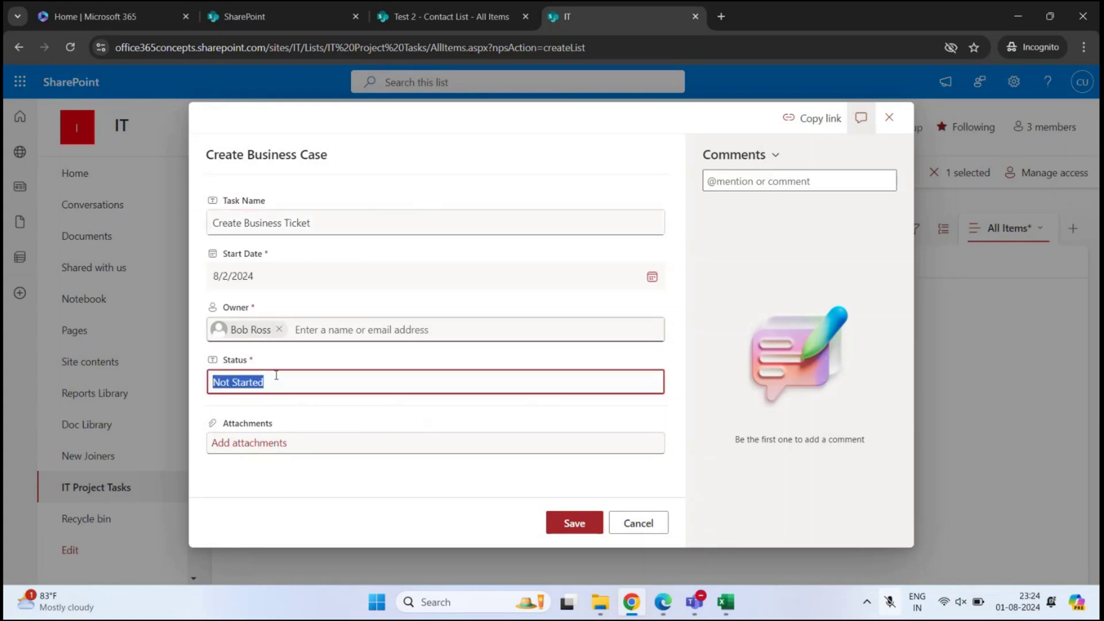
text(Started)
click(574, 522)
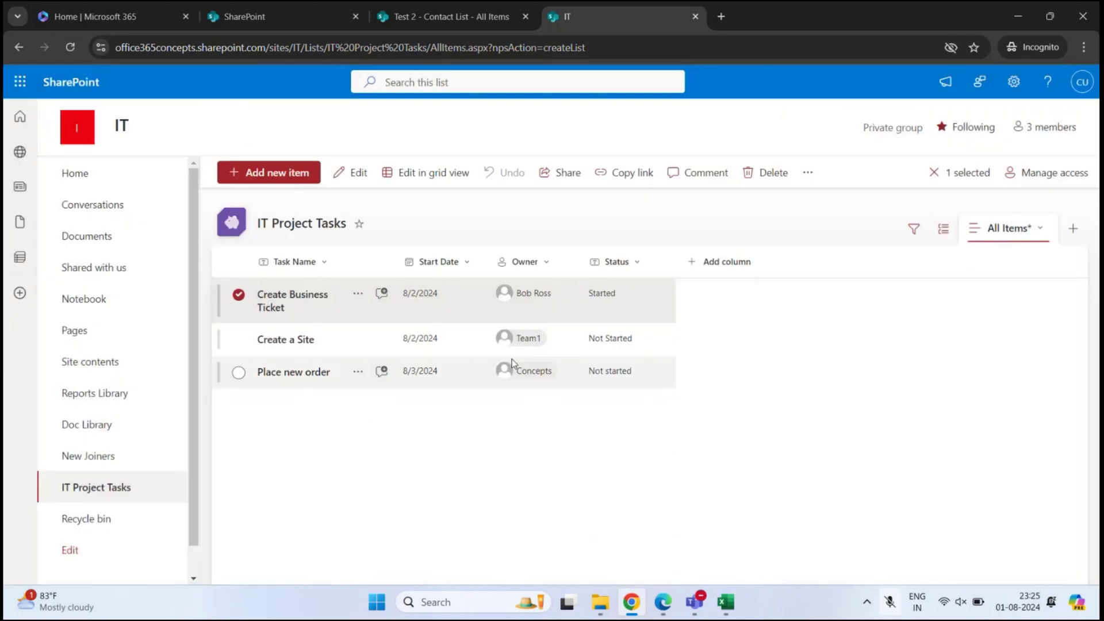
click(426, 437)
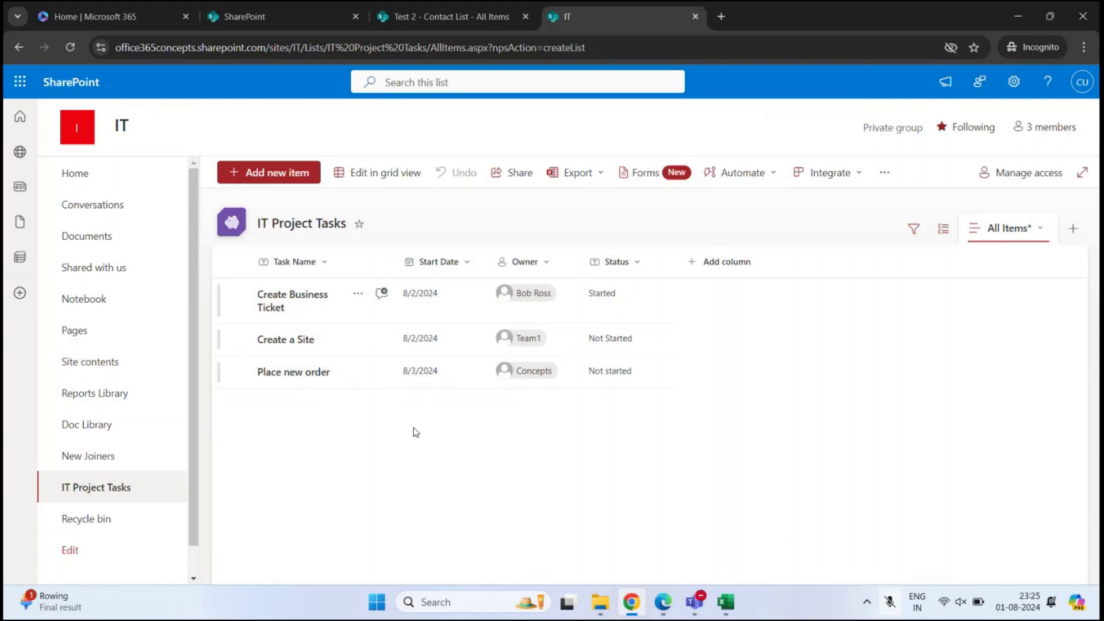
- Examine the version history of Business Case Template.docx in the site's Documents library
click(101, 243)
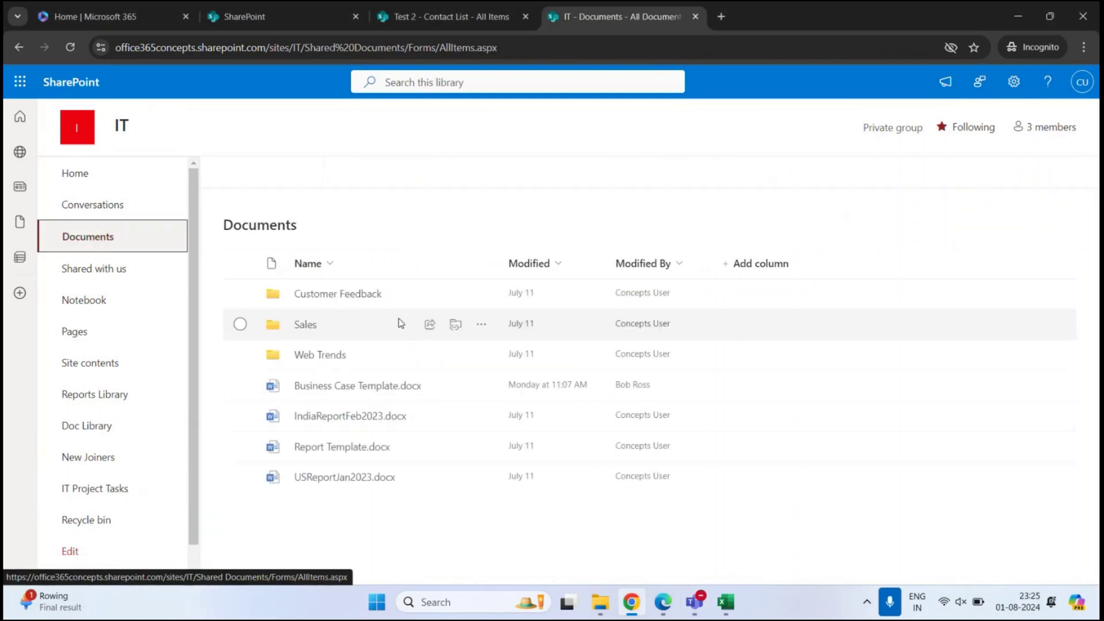
right_click(348, 389)
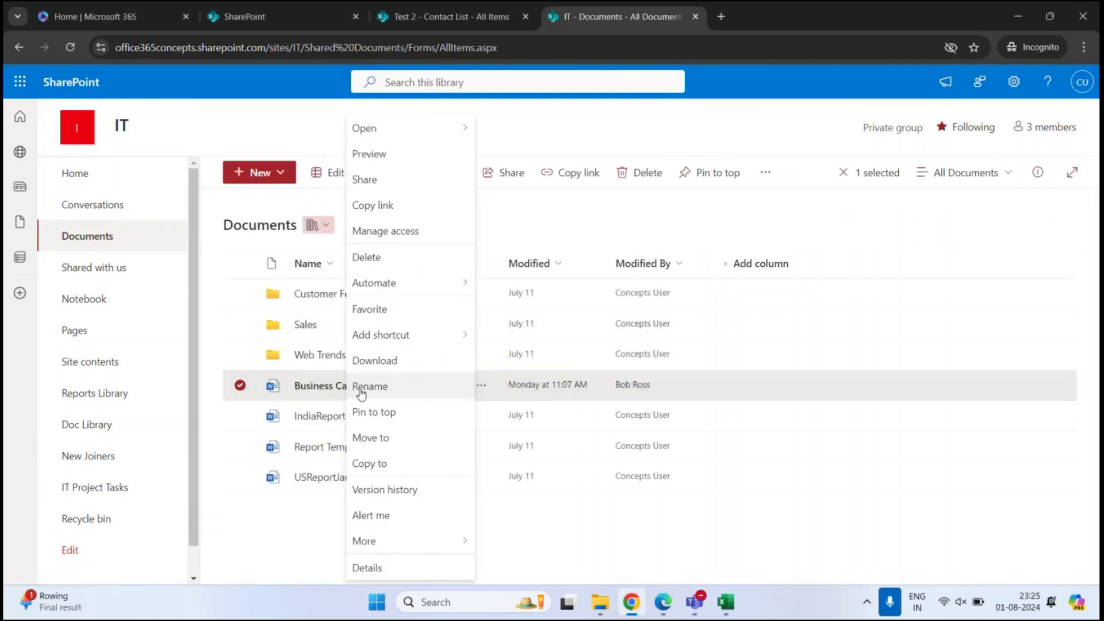
click(414, 492)
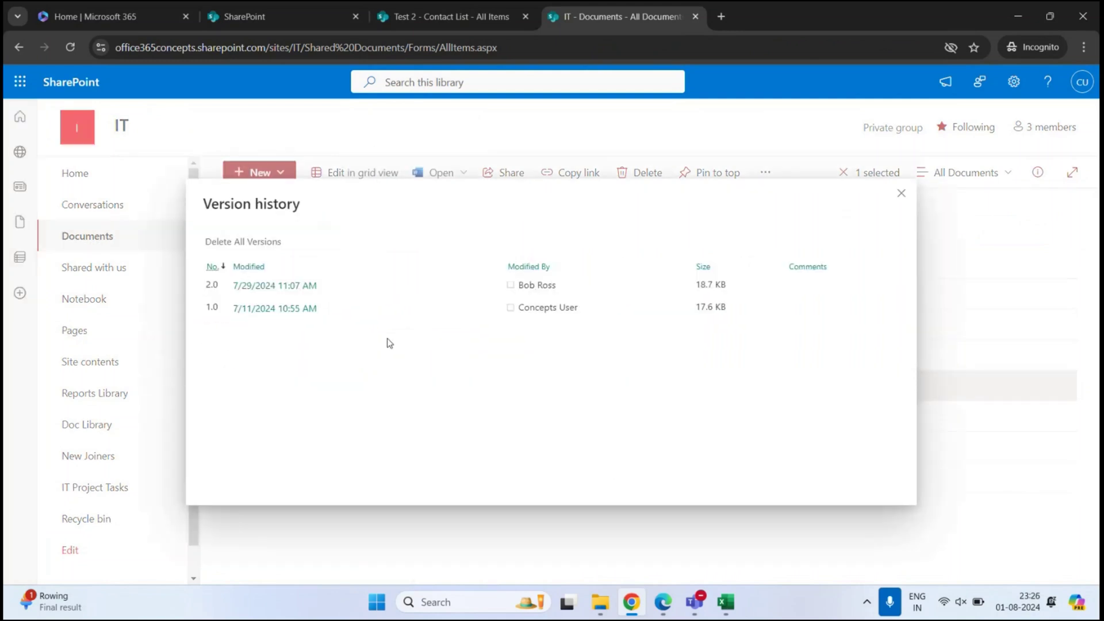
mouse_move(254, 294)
click(900, 197)
- Restore version 1.0 of the "Create Business Ticket" item in the IT Project Tasks list from its version history
click(125, 487)
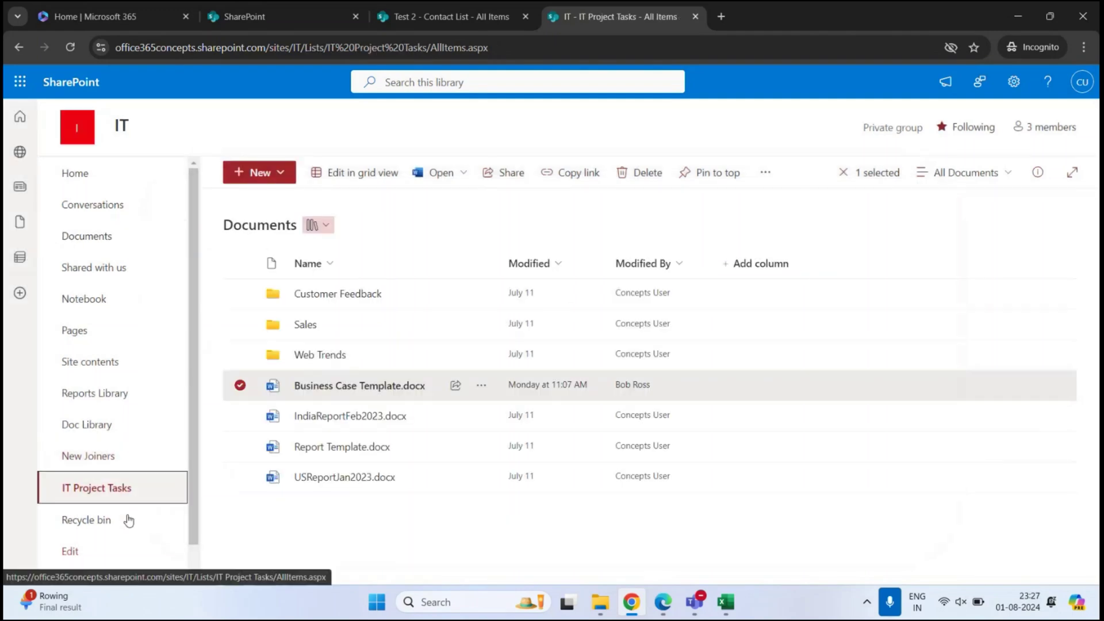
right_click(299, 300)
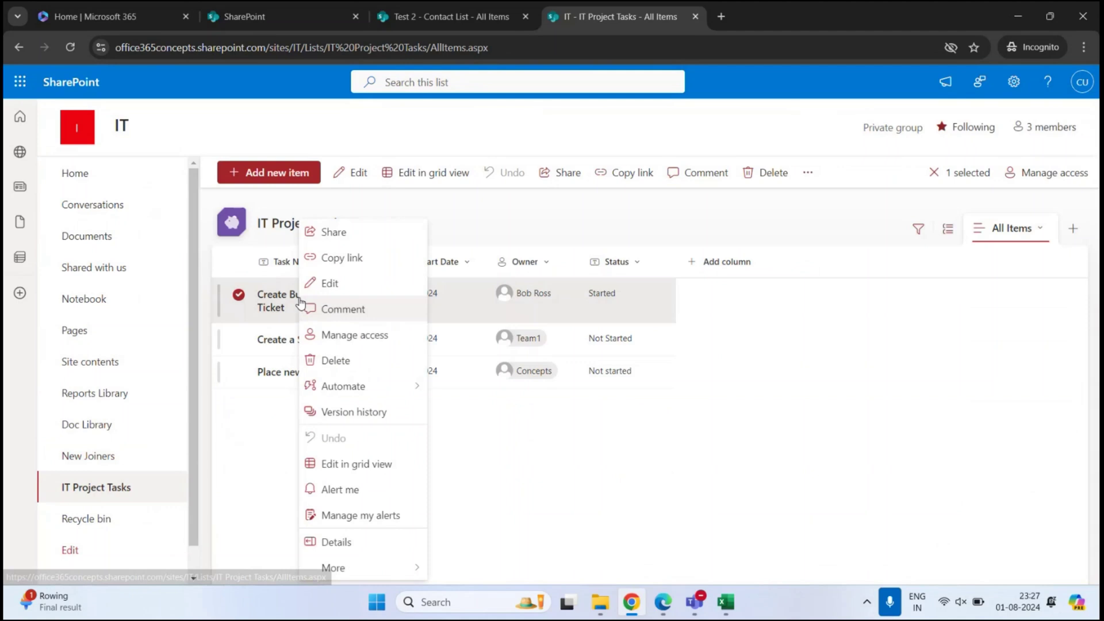
click(353, 414)
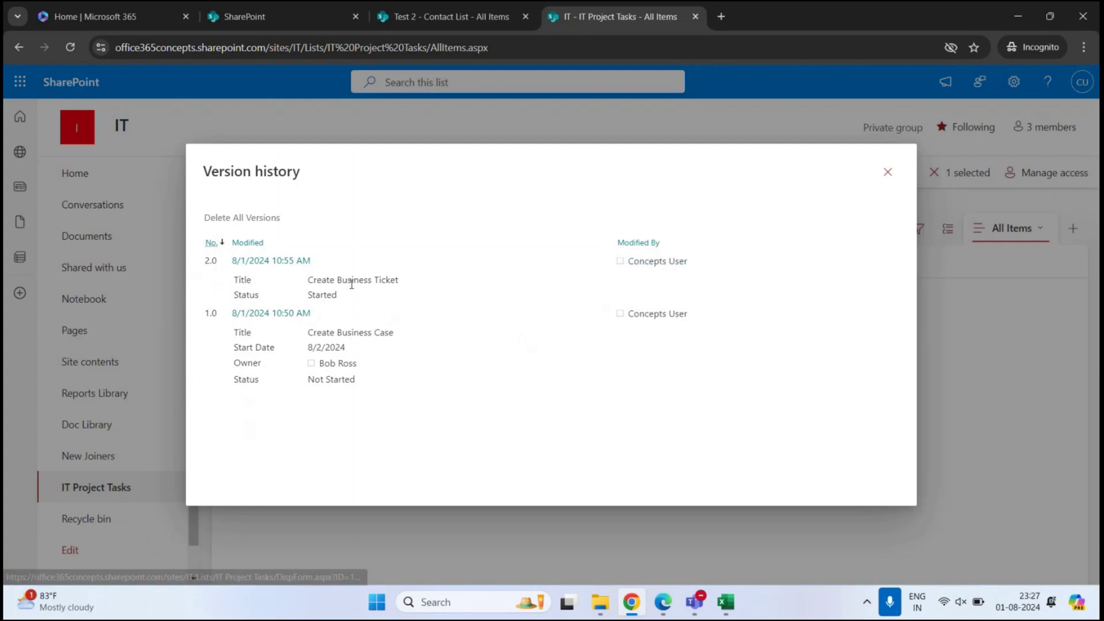
mouse_move(352, 284)
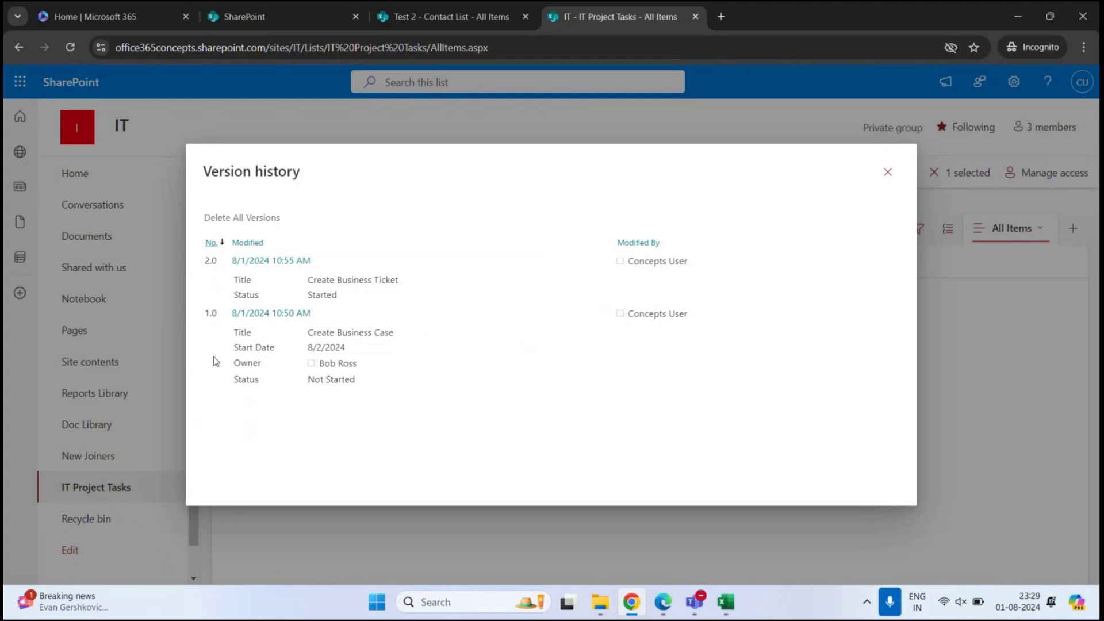
mouse_move(282, 315)
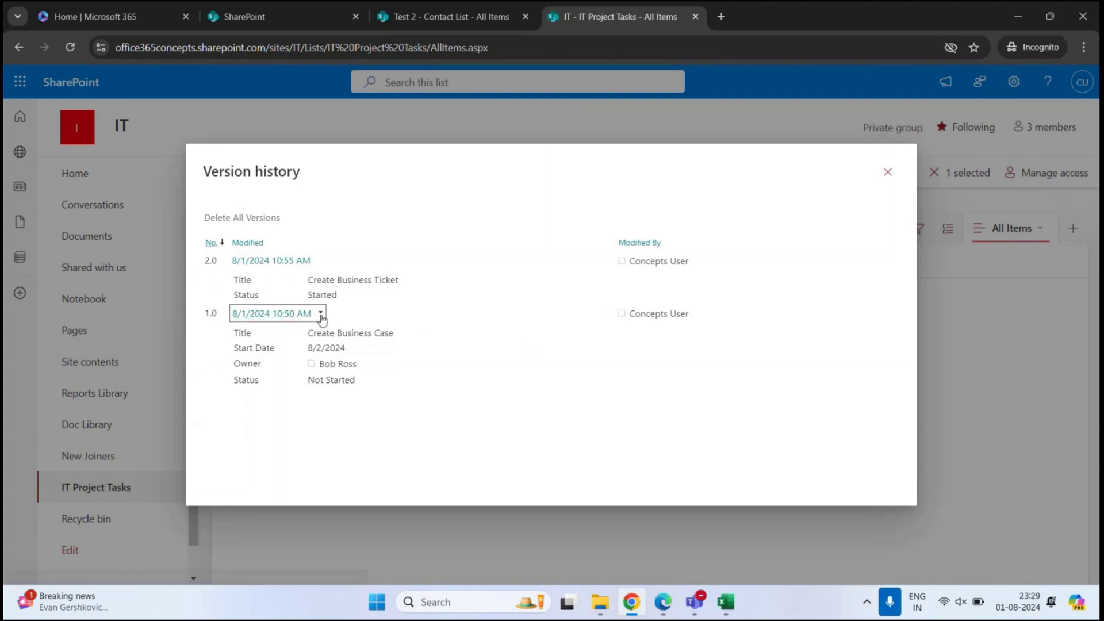
click(321, 314)
click(279, 349)
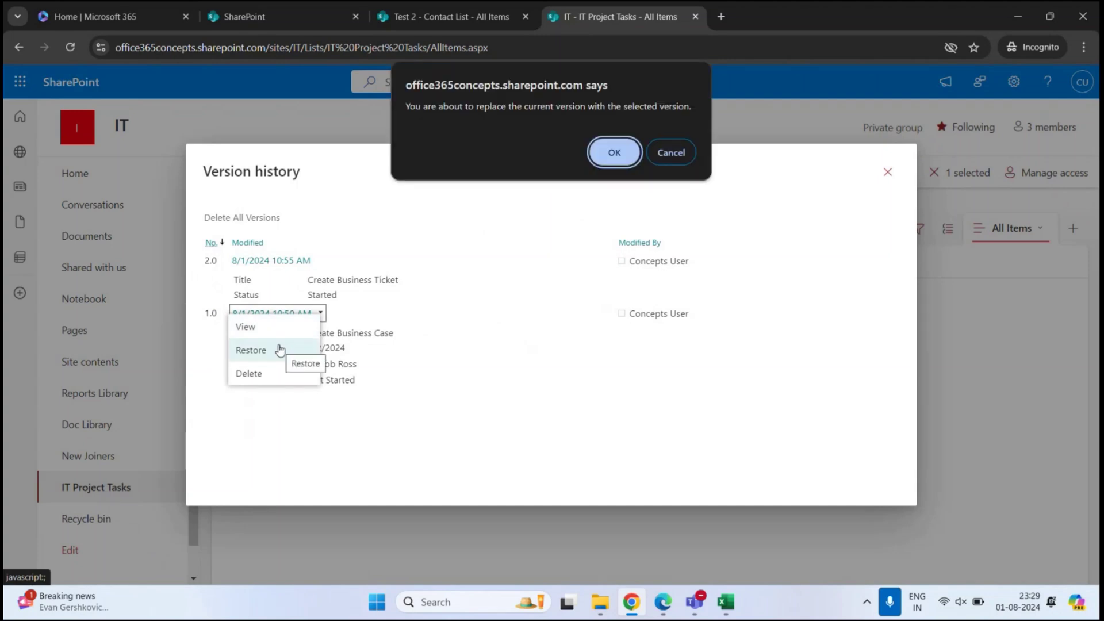
click(614, 153)
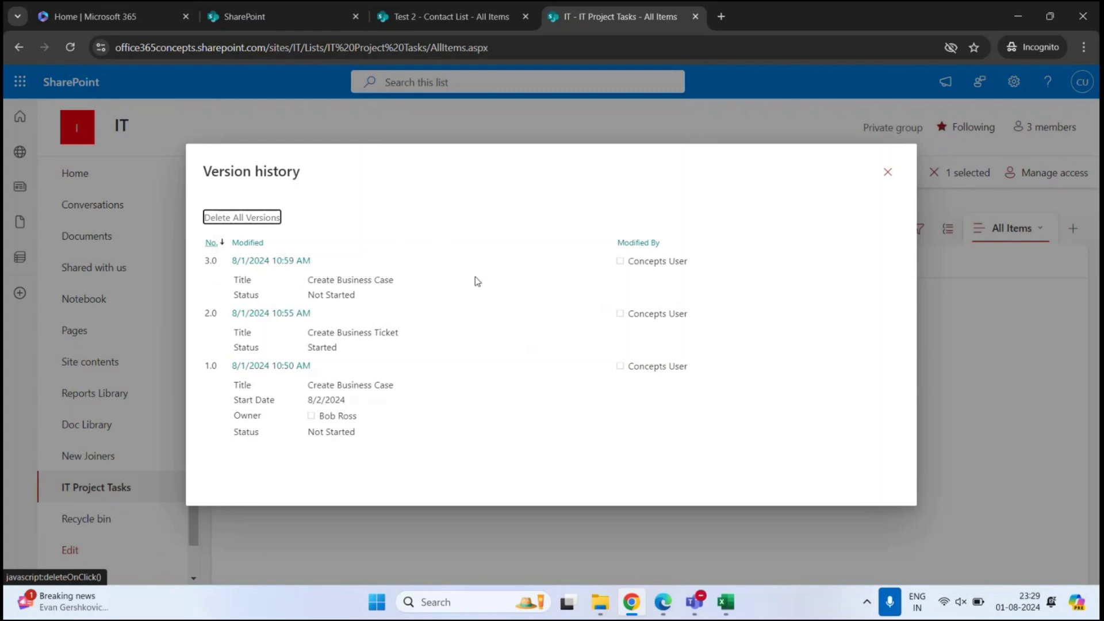
click(887, 172)
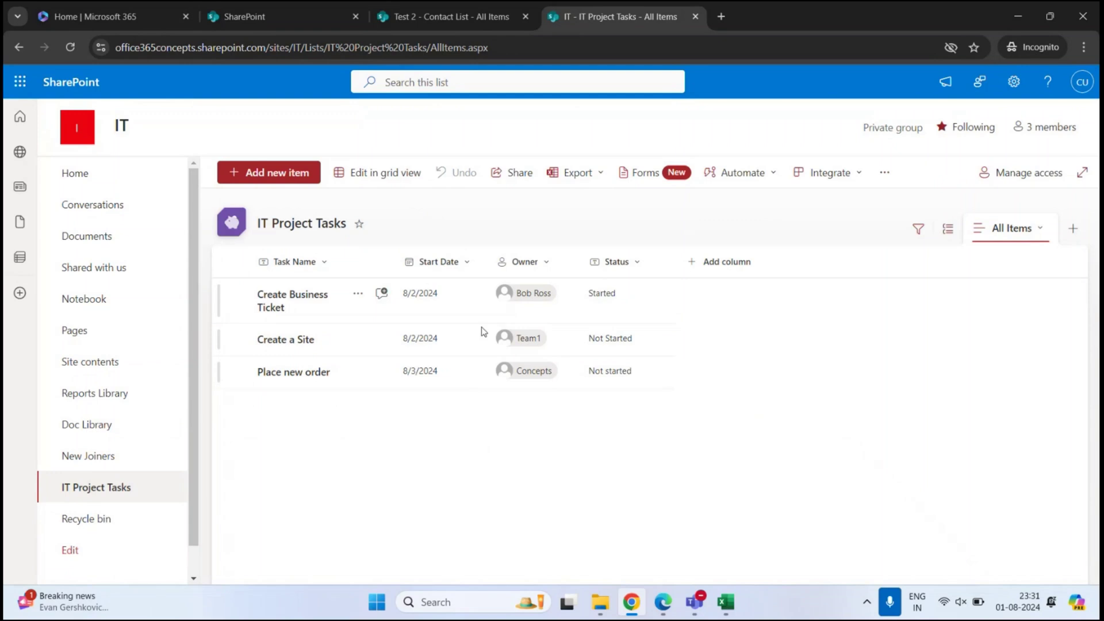
- Share the IT Project Tasks list with the owner of the "Create Business Ticket" item, using the "Can edit list" permission
click(515, 178)
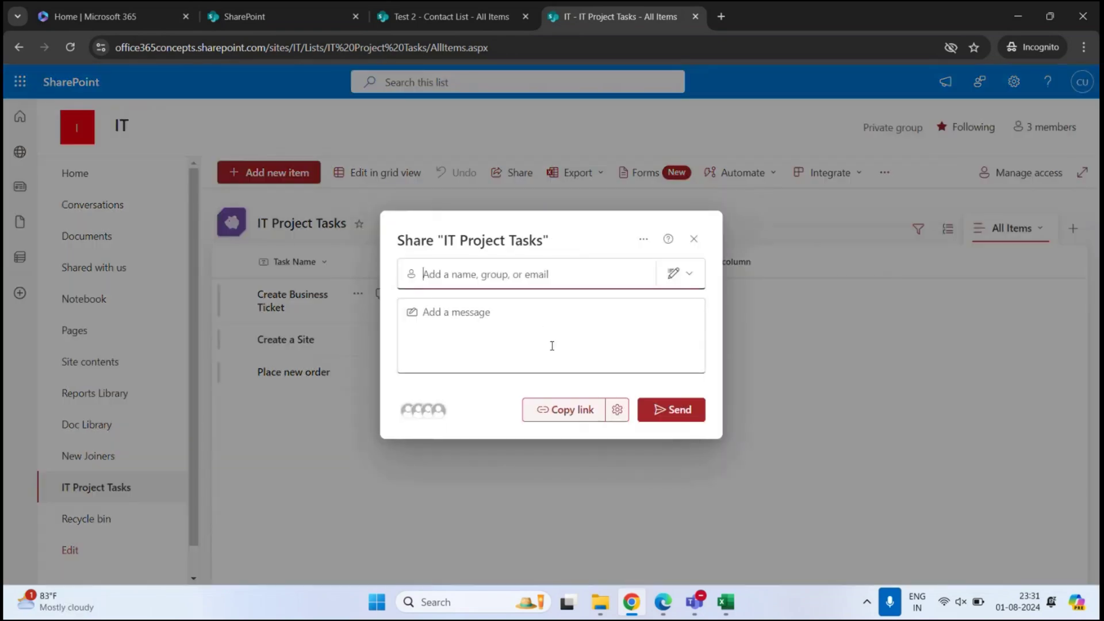
click(476, 274)
text(bobross)
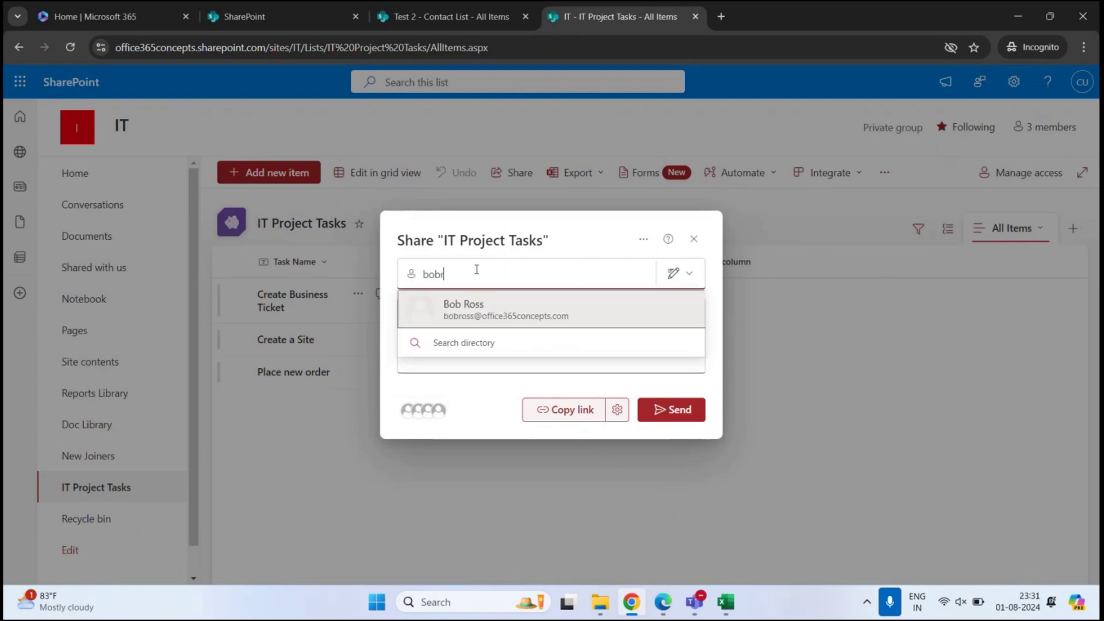
click(500, 298)
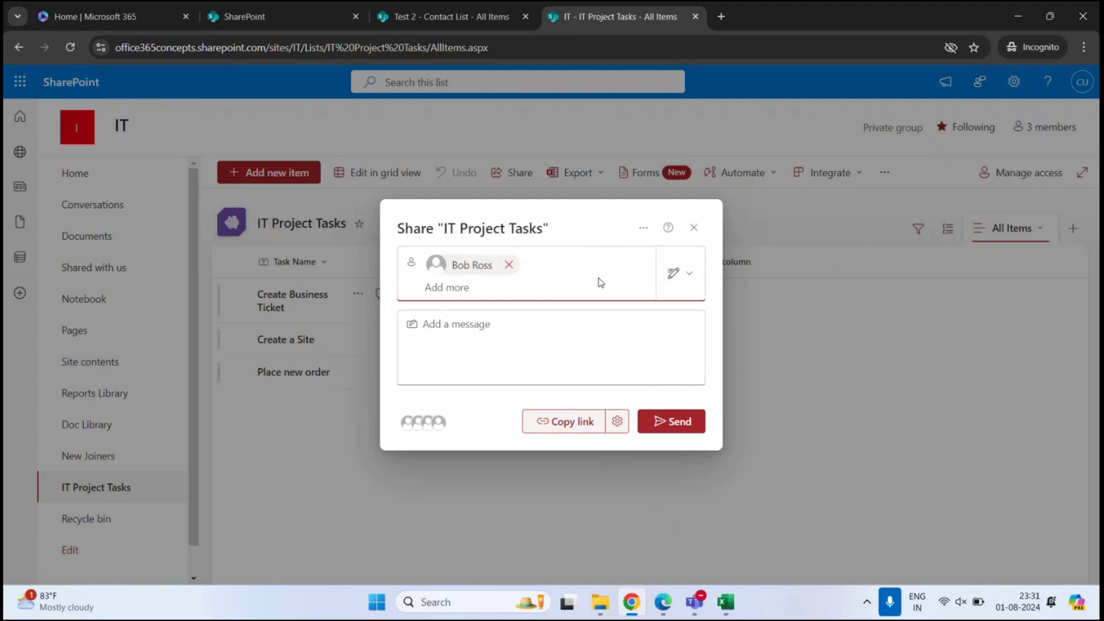
click(678, 274)
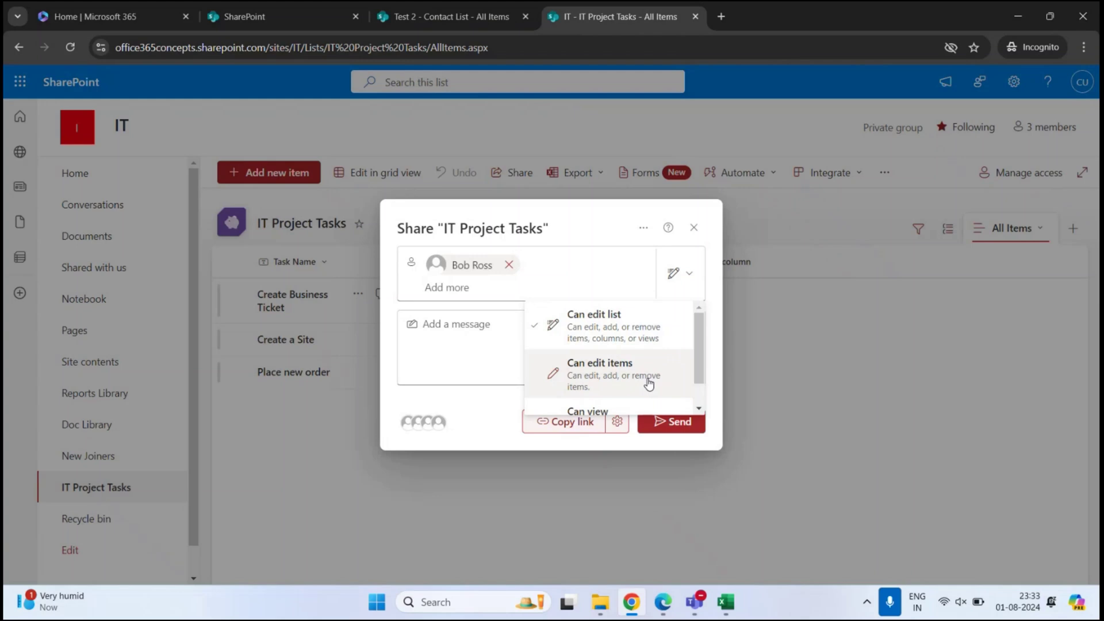
scroll(638, 386, down, 1)
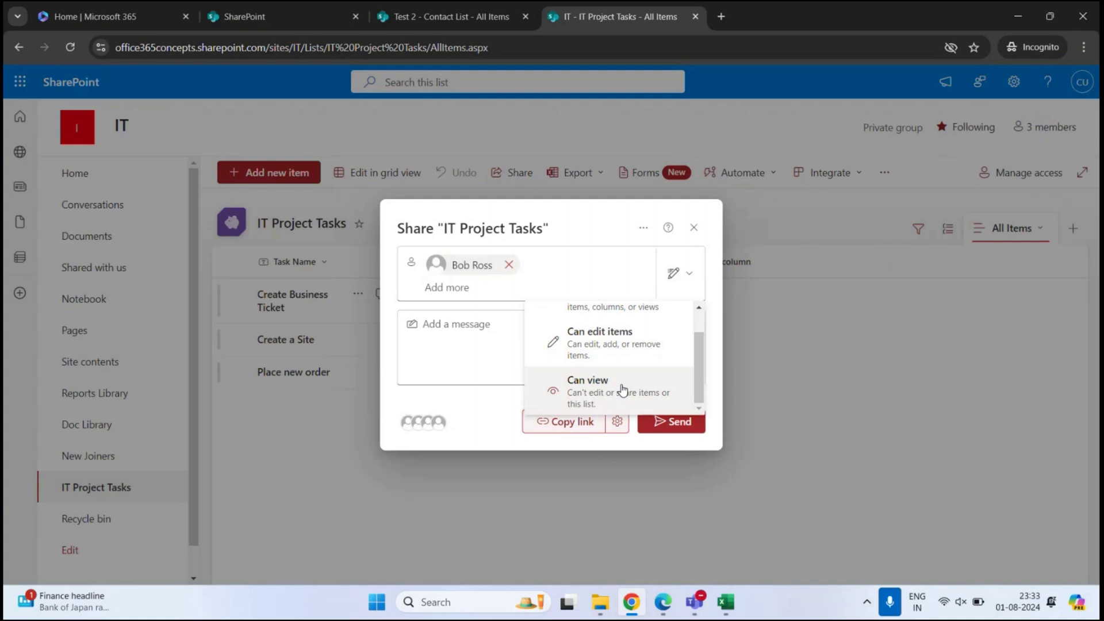
scroll(619, 393, up, 1)
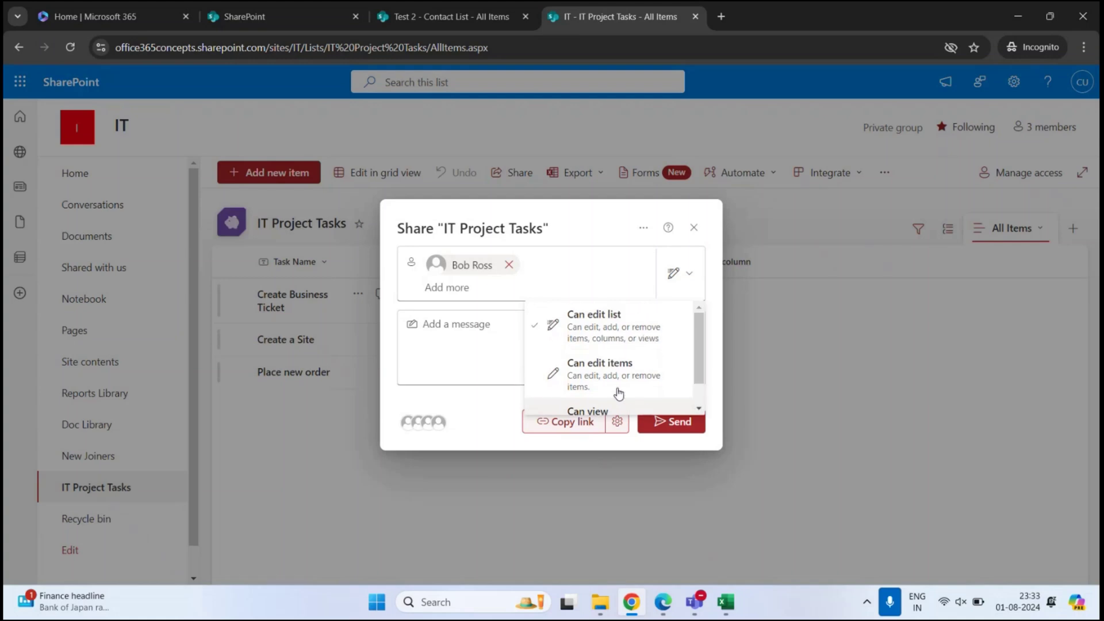
click(624, 325)
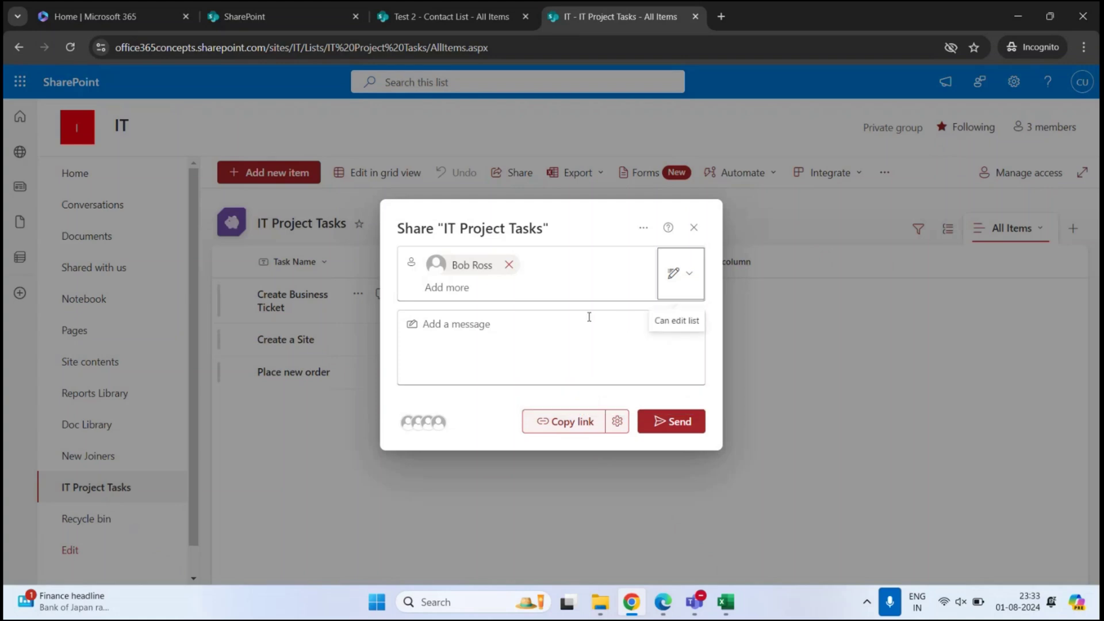
click(674, 424)
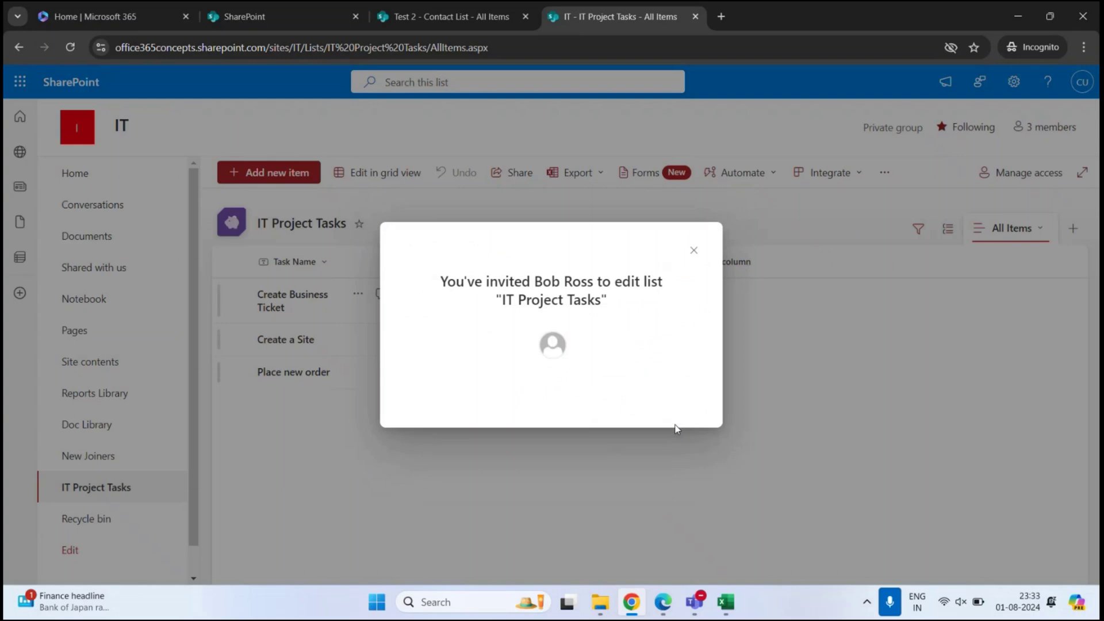
click(692, 252)
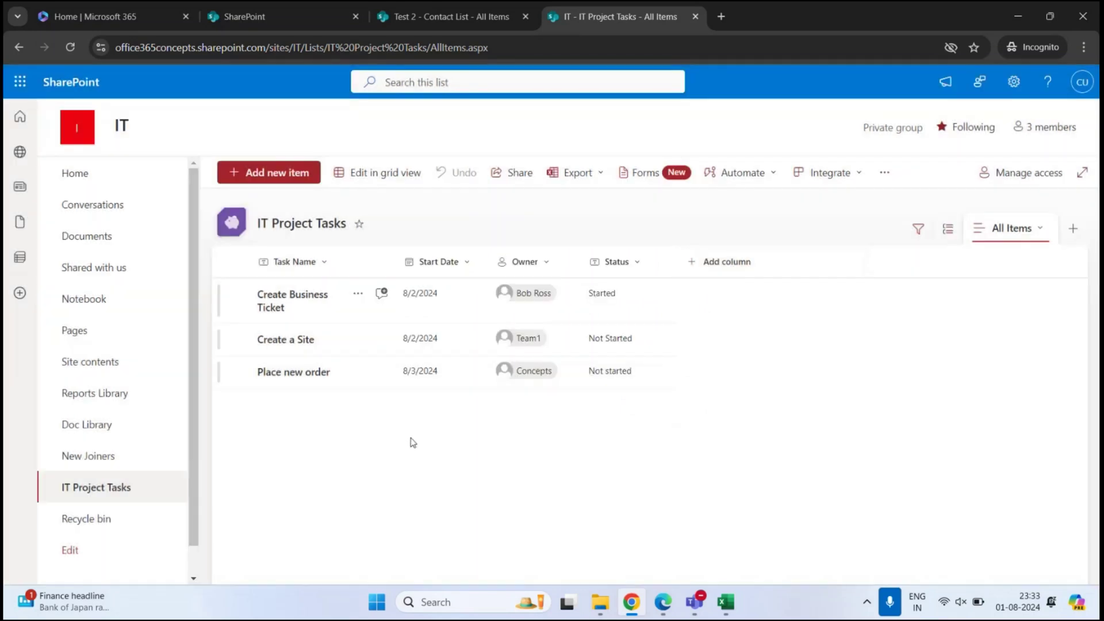
- Share the "Create Business Ticket" item with its owner using edit permission, without a message, and clear the selection
click(239, 298)
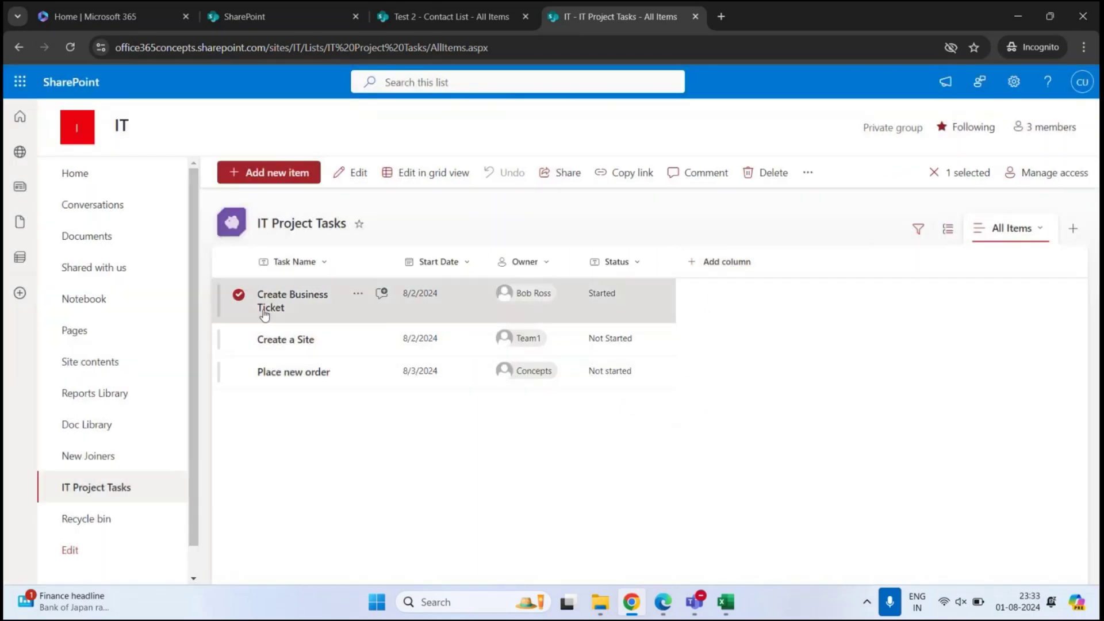
right_click(314, 296)
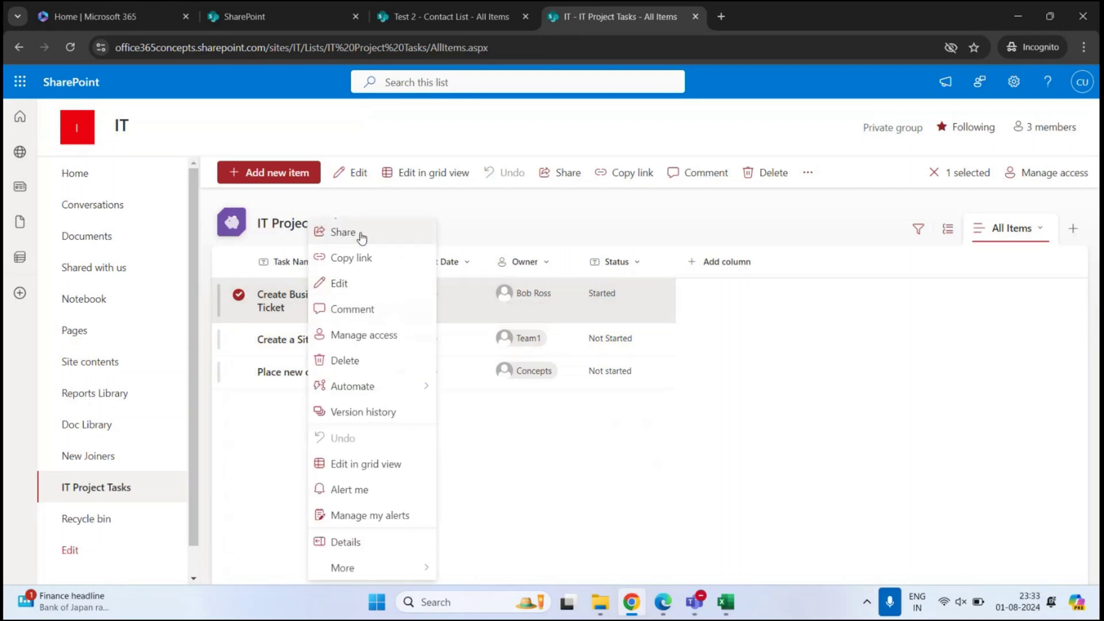
click(461, 423)
click(233, 297)
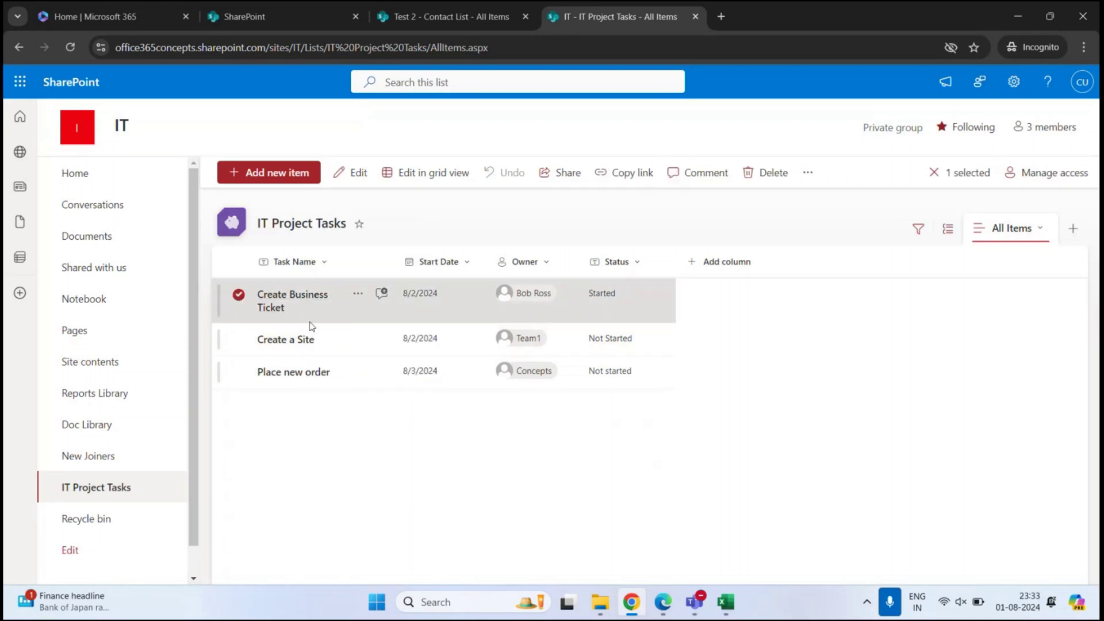
click(357, 297)
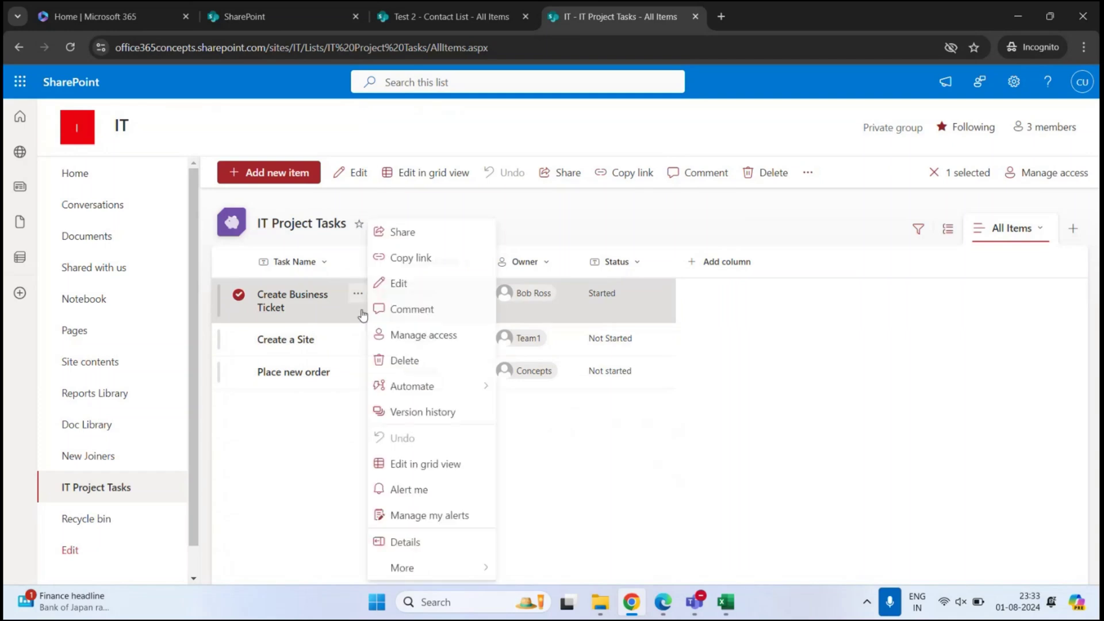
click(405, 233)
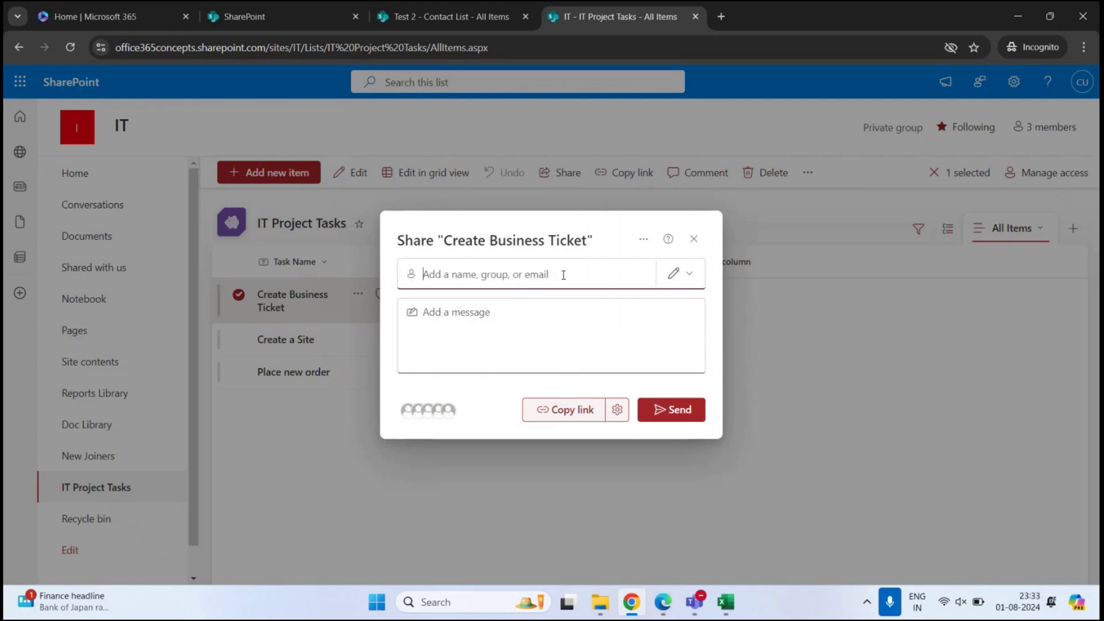
text(bo)
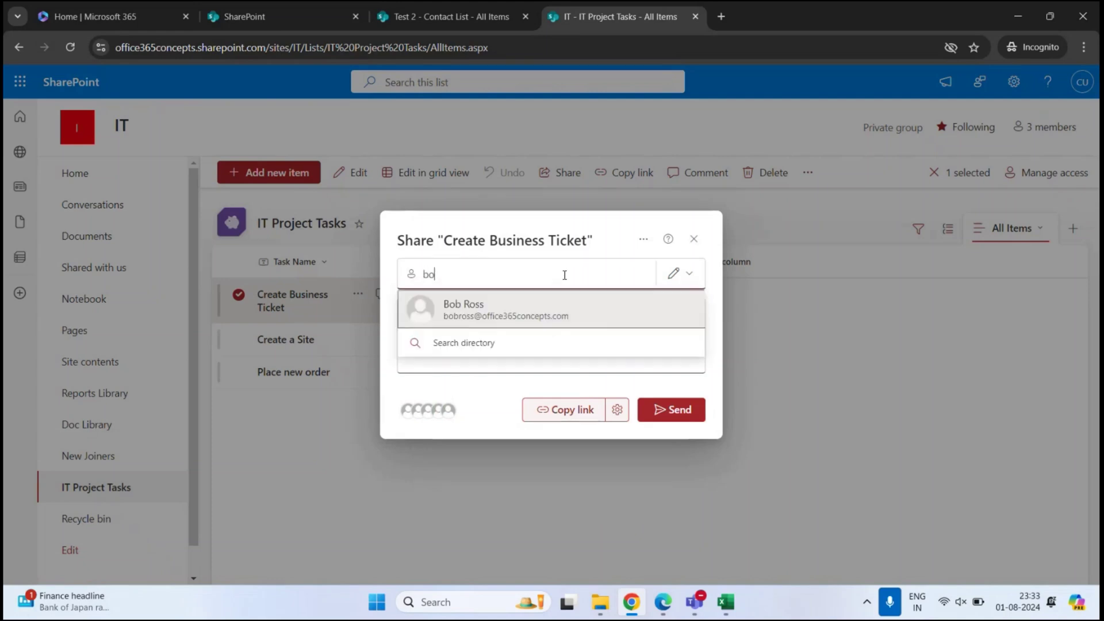
text(bross)
click(508, 313)
click(514, 327)
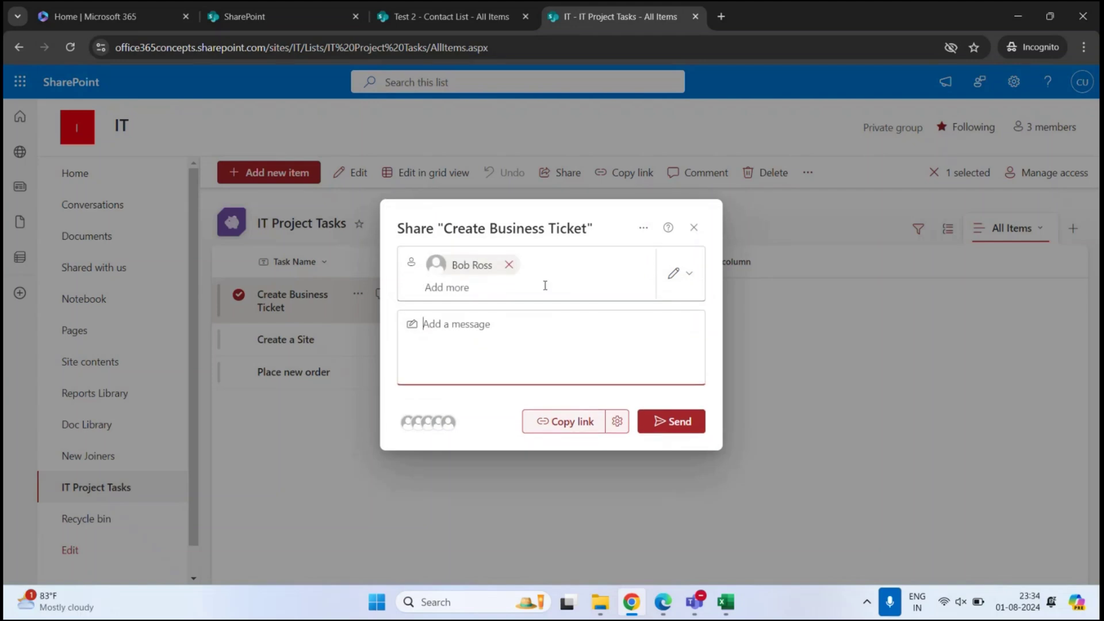
click(661, 422)
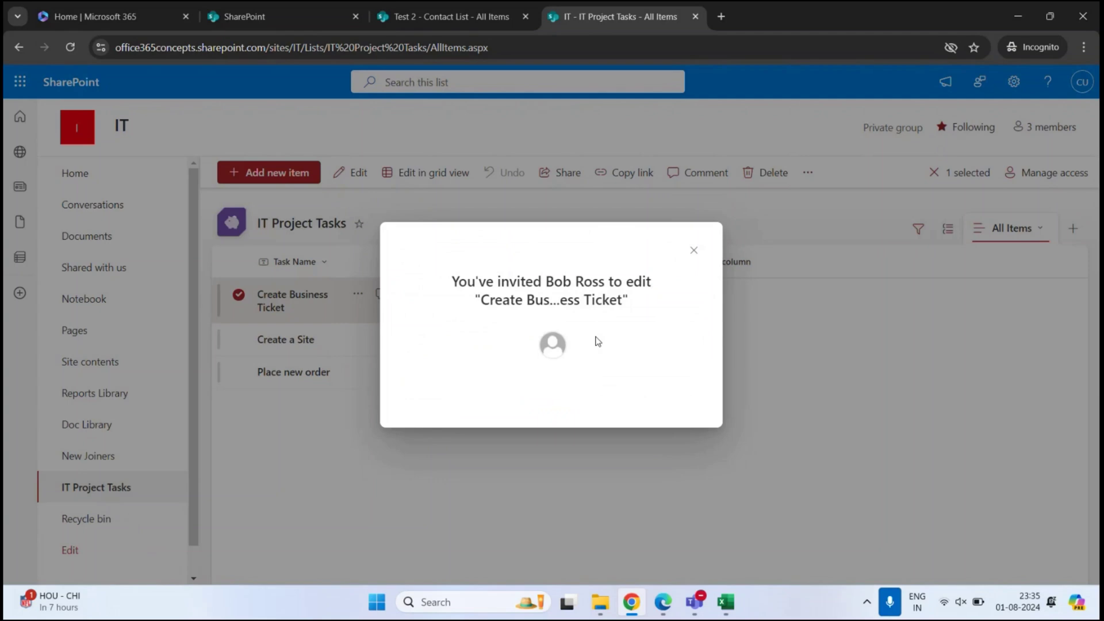
click(694, 250)
click(576, 424)
- Switch to the recipient's Outlook mailbox in Edge and open the shared IT Project Tasks list from its invitation email
click(663, 603)
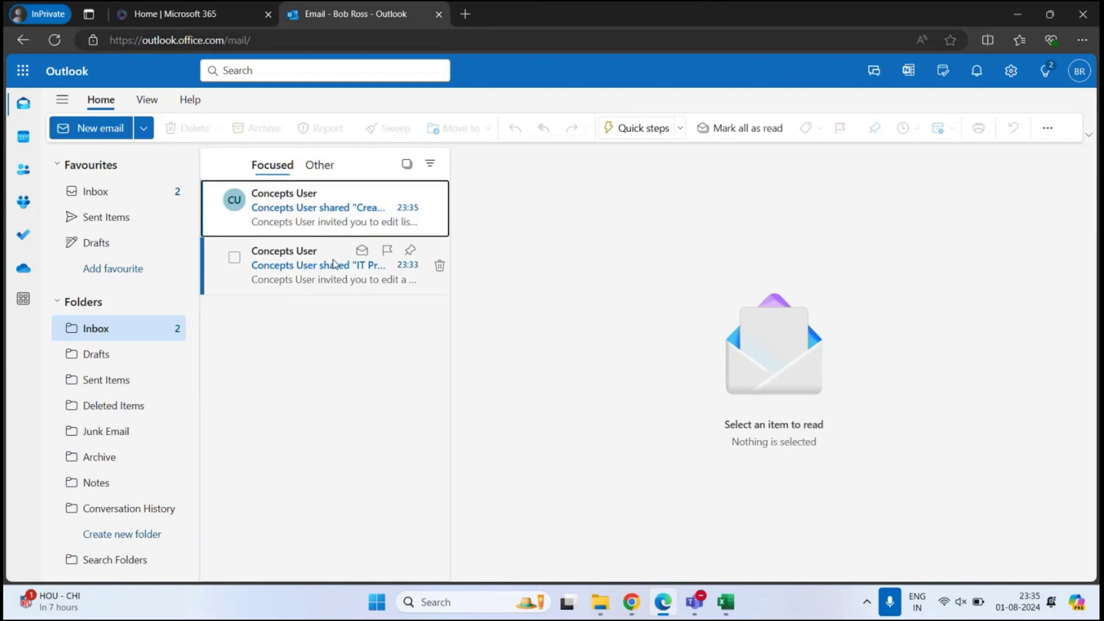
click(322, 280)
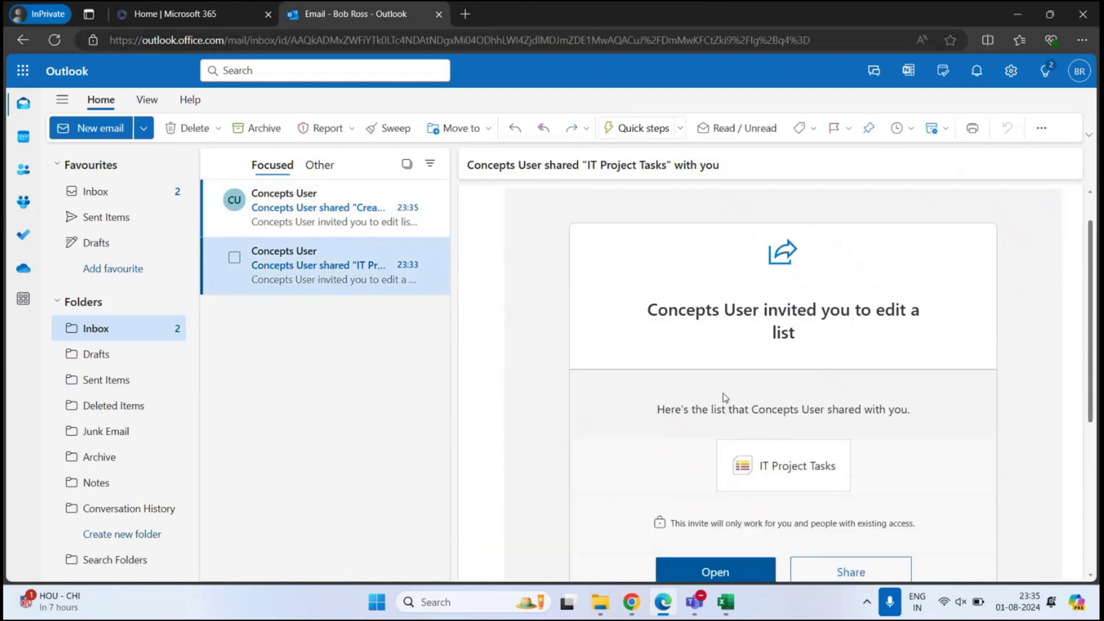
scroll(725, 398, down, 2)
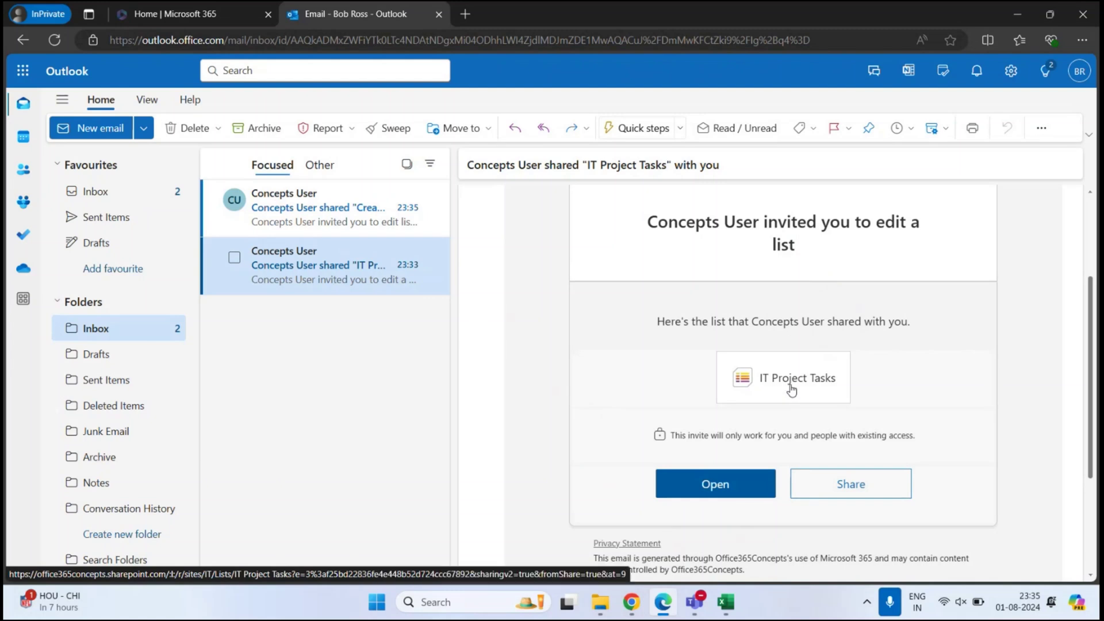
click(791, 390)
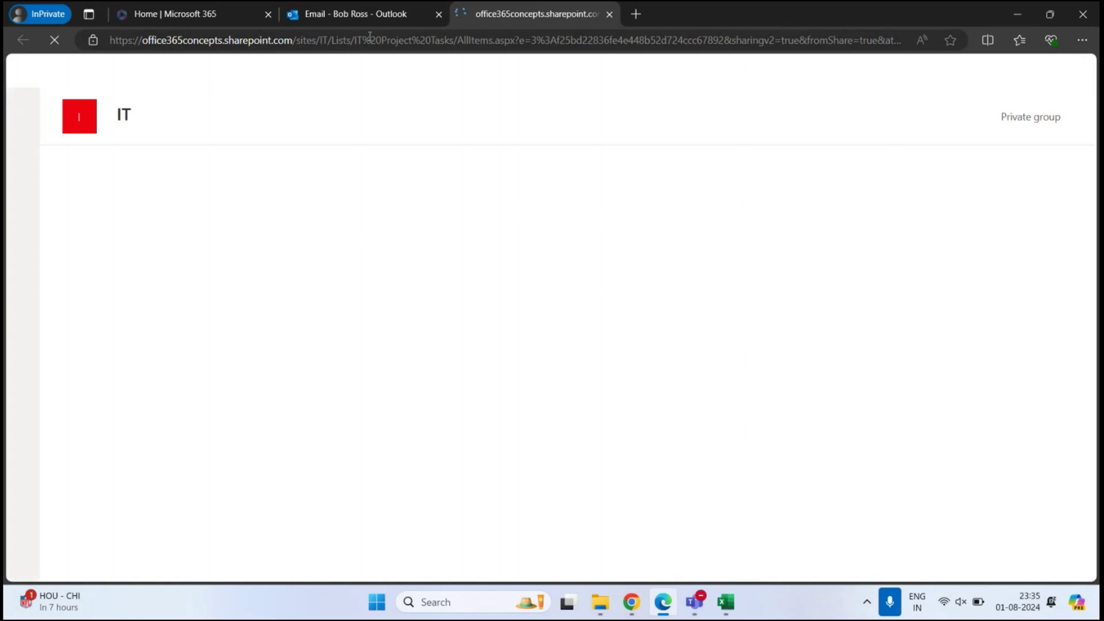
- Return to the mailbox and open the shared "Create Business Case" list item from its invitation email
click(364, 15)
click(314, 202)
scroll(651, 320, down, 3)
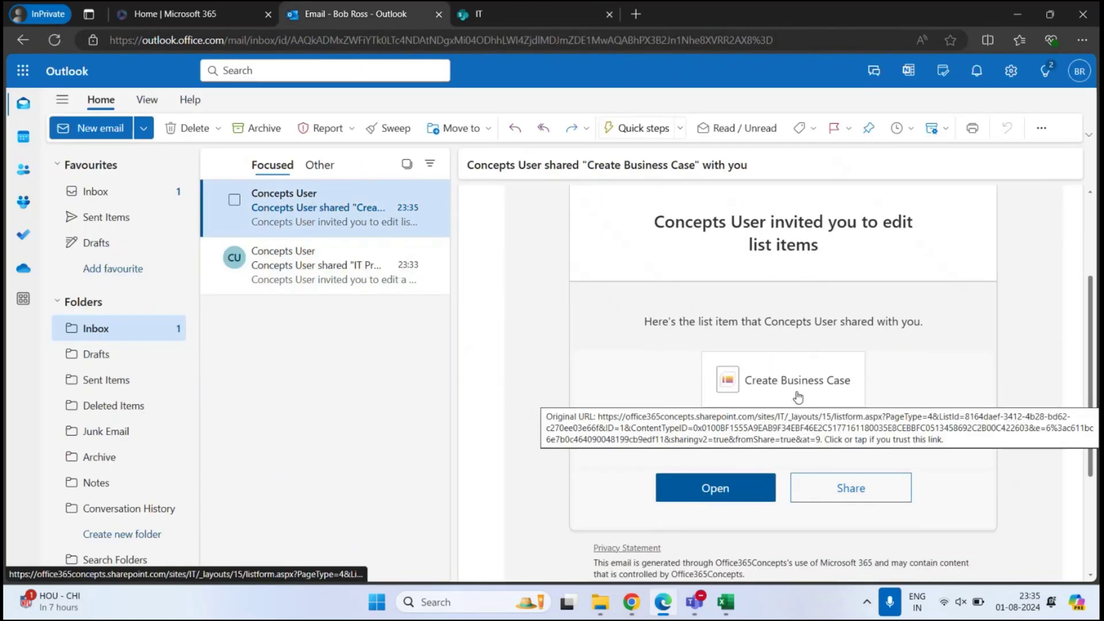
click(799, 397)
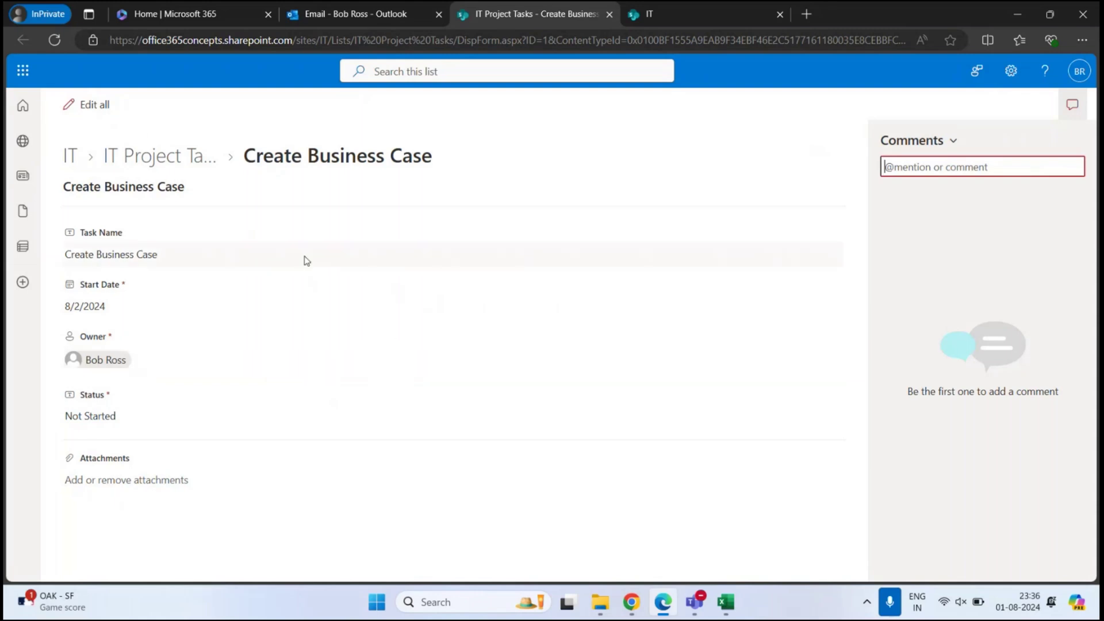
- Edit the shared item: set its task name to "Create Support Ticket" and its status to "Completed", and save it
click(96, 108)
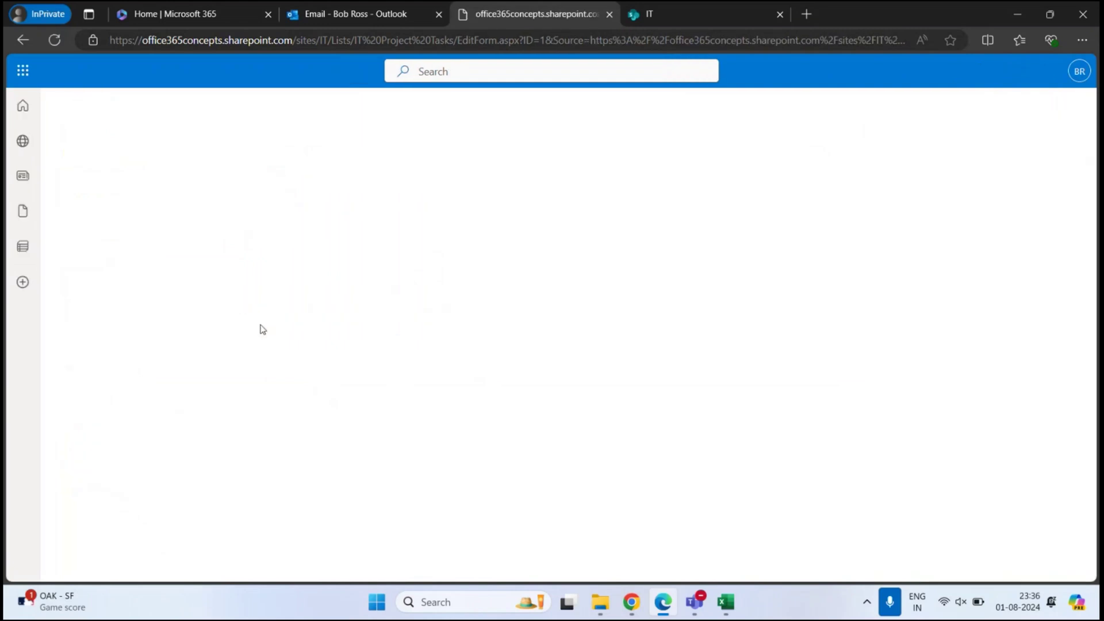
triple_click(128, 249)
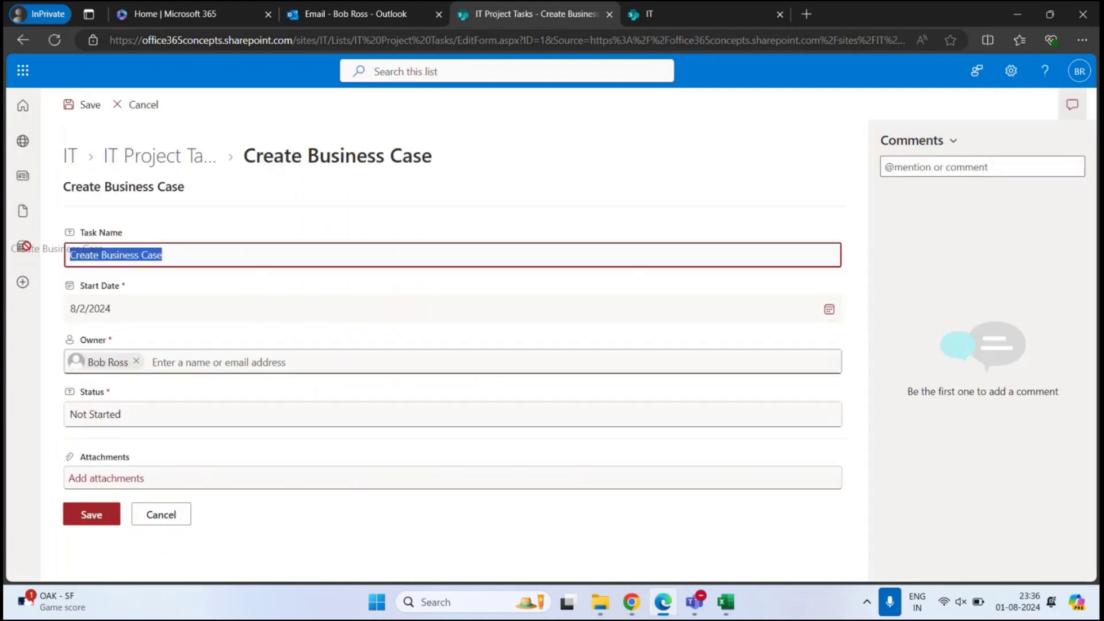
text(Create Support Ticket)
key(Tab)
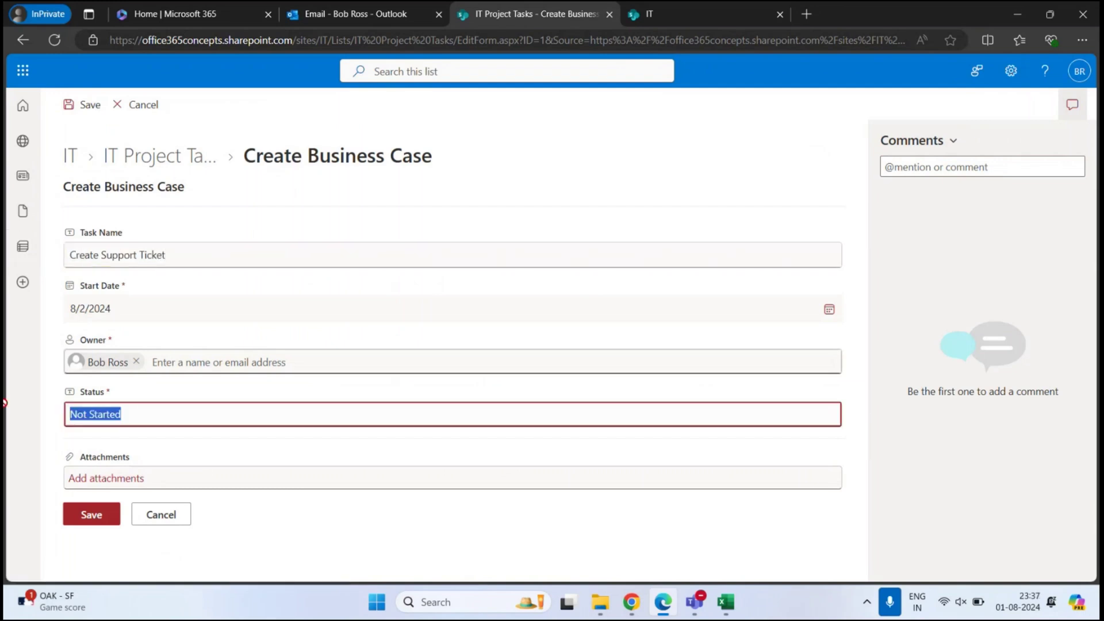
text(Completed)
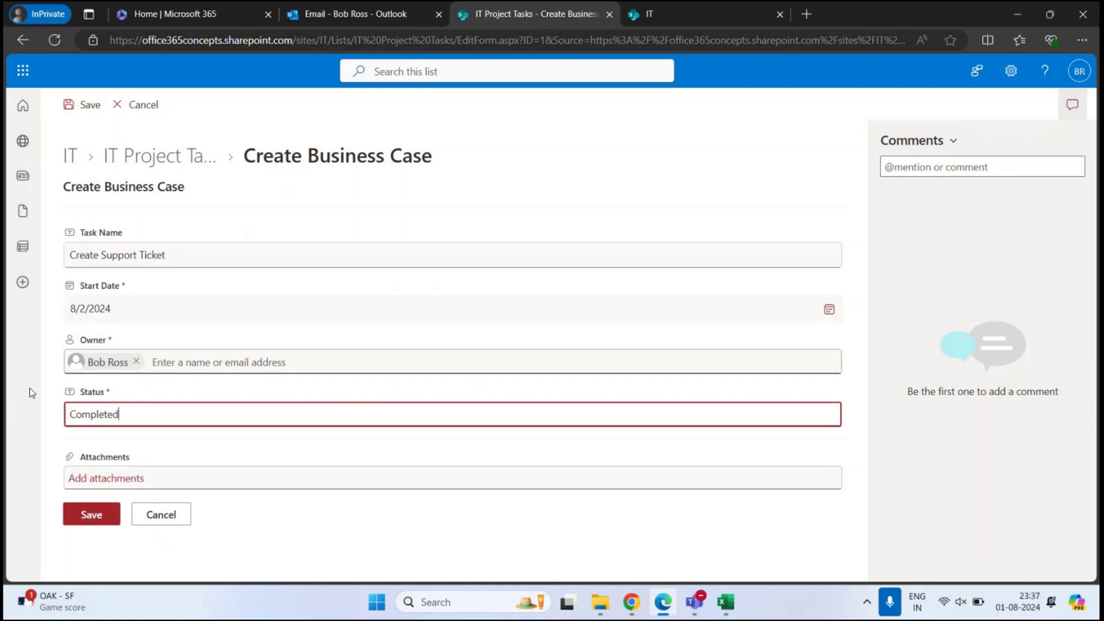
click(100, 519)
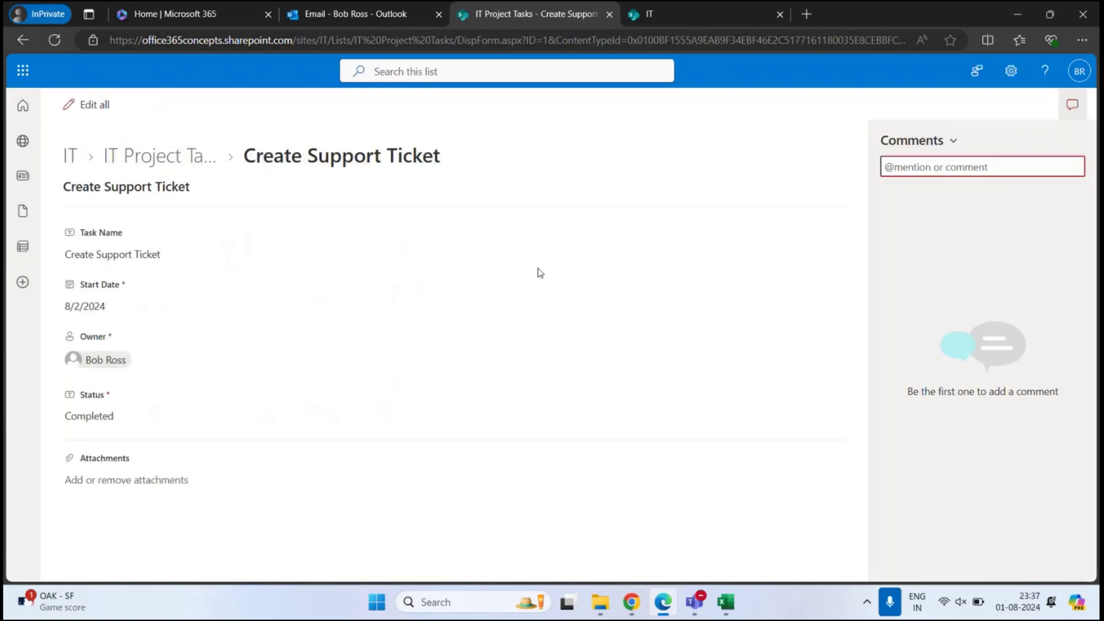
- Go to the shared IT Project Tasks list and open it in grid view to check that its rows are editable
click(714, 21)
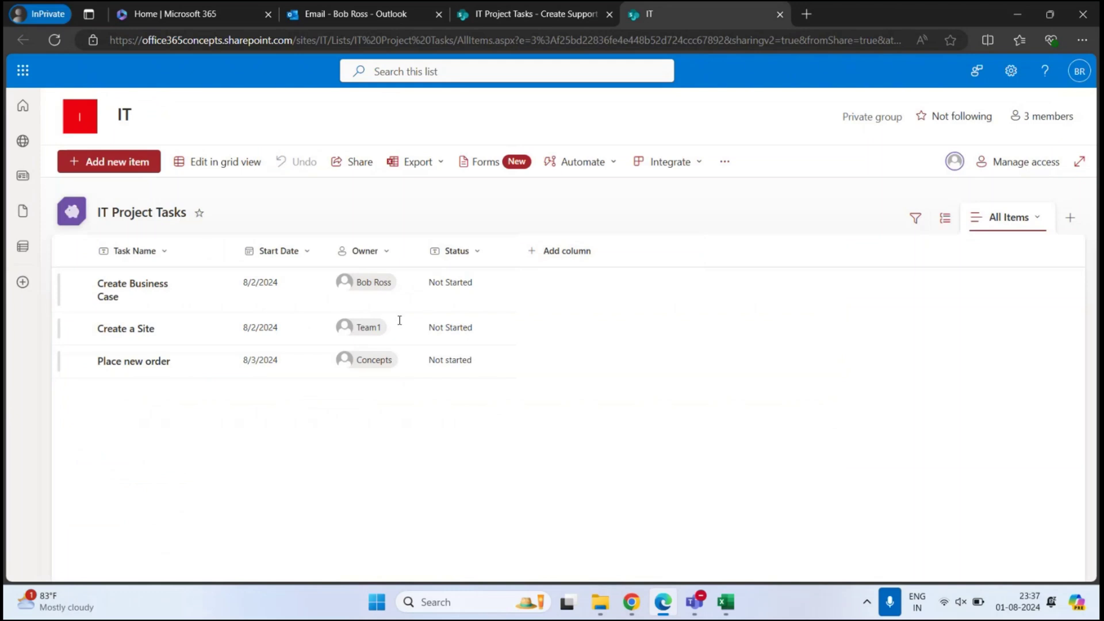
click(217, 163)
click(115, 397)
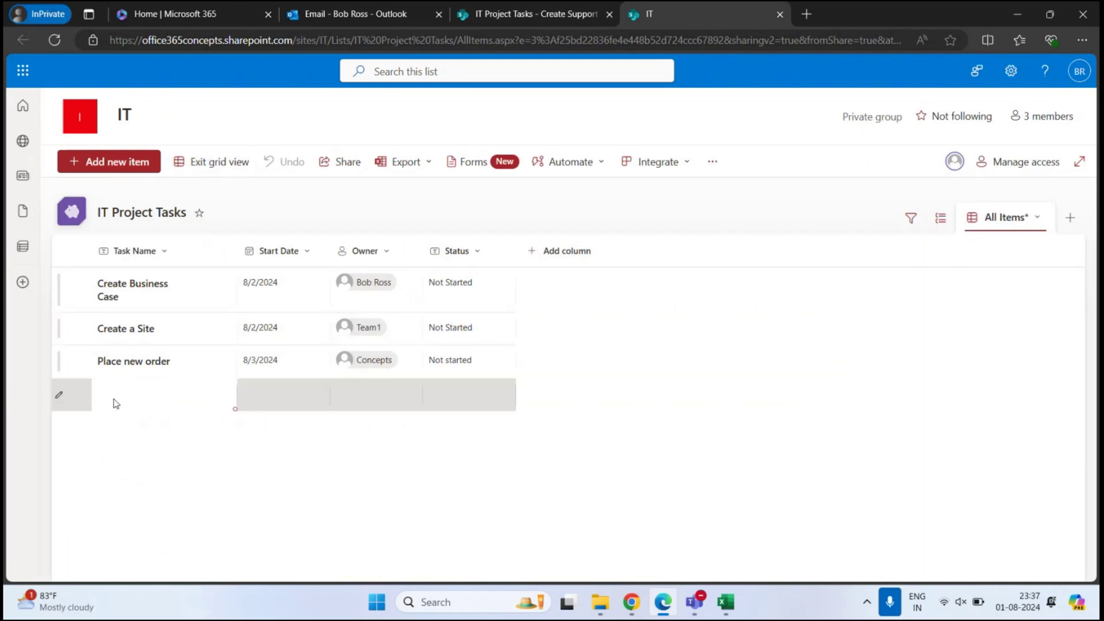
click(150, 363)
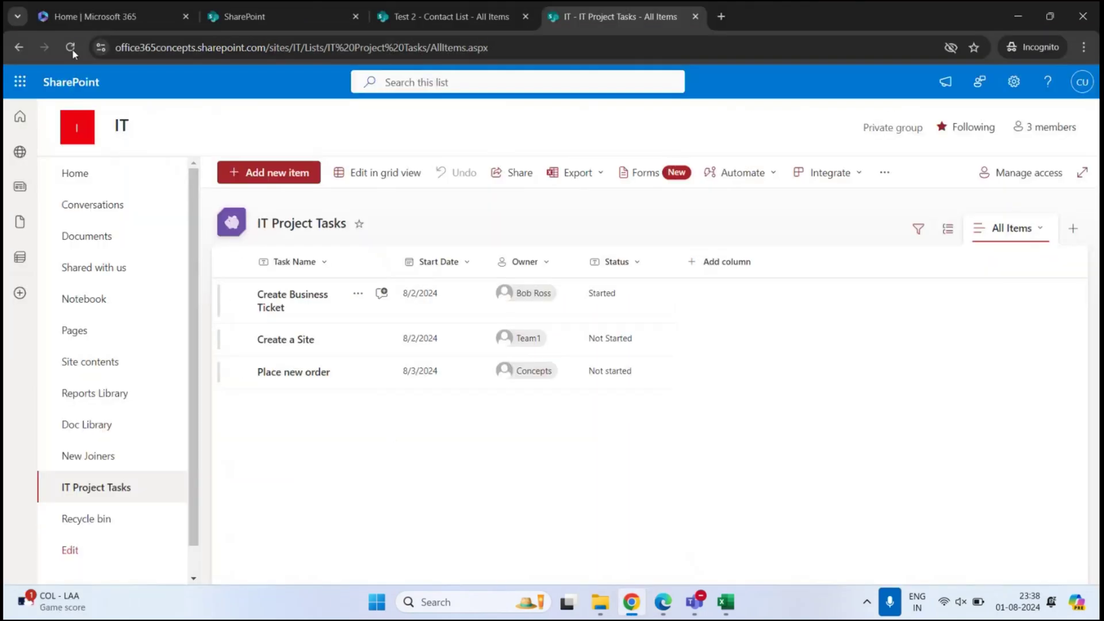
- Switch to Chrome, reload the IT Project Tasks list, and delete the "Create Support Ticket" item
click(71, 49)
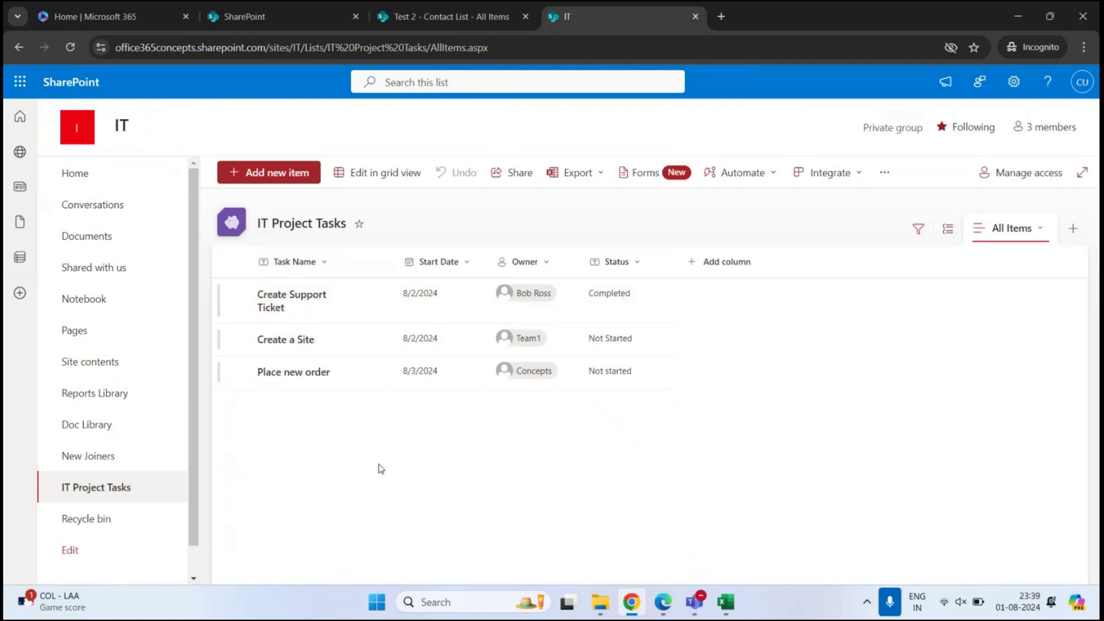
click(239, 295)
click(357, 293)
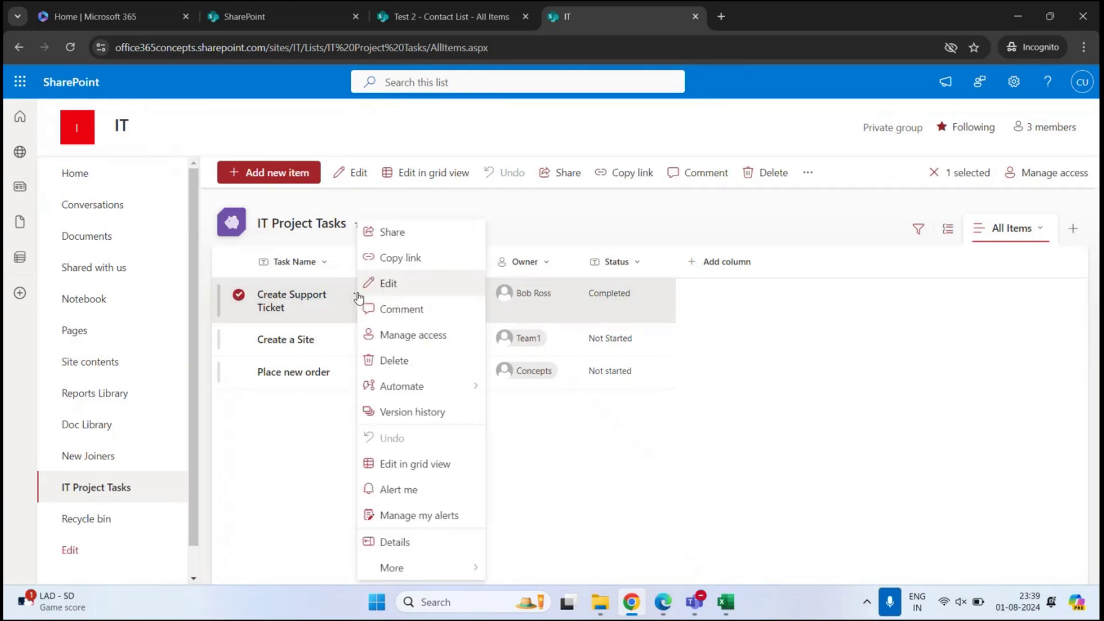
click(402, 362)
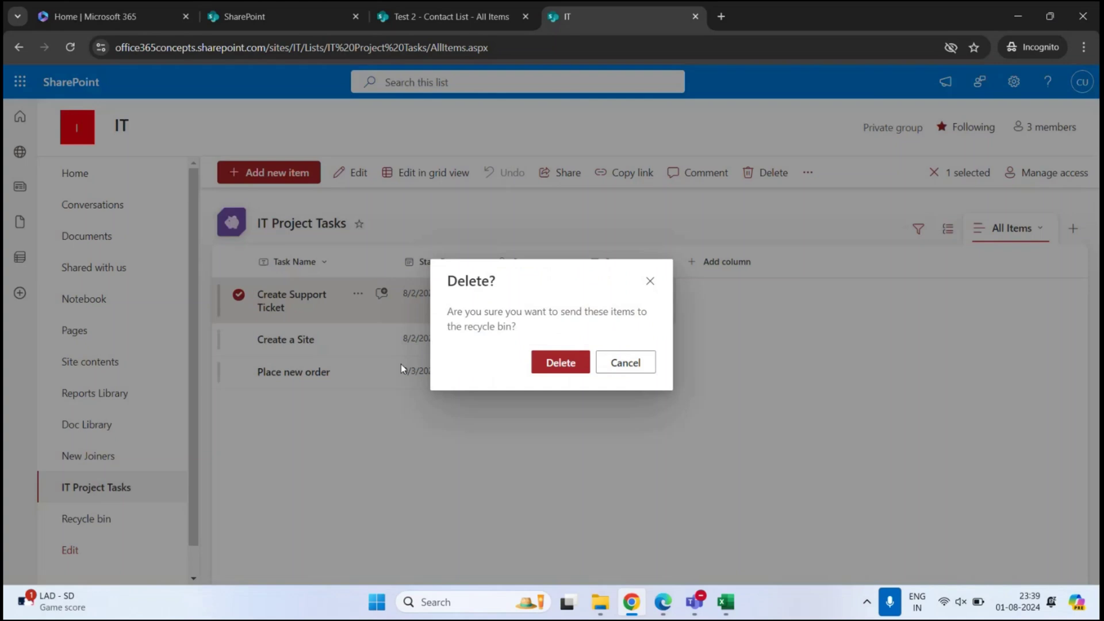
click(571, 370)
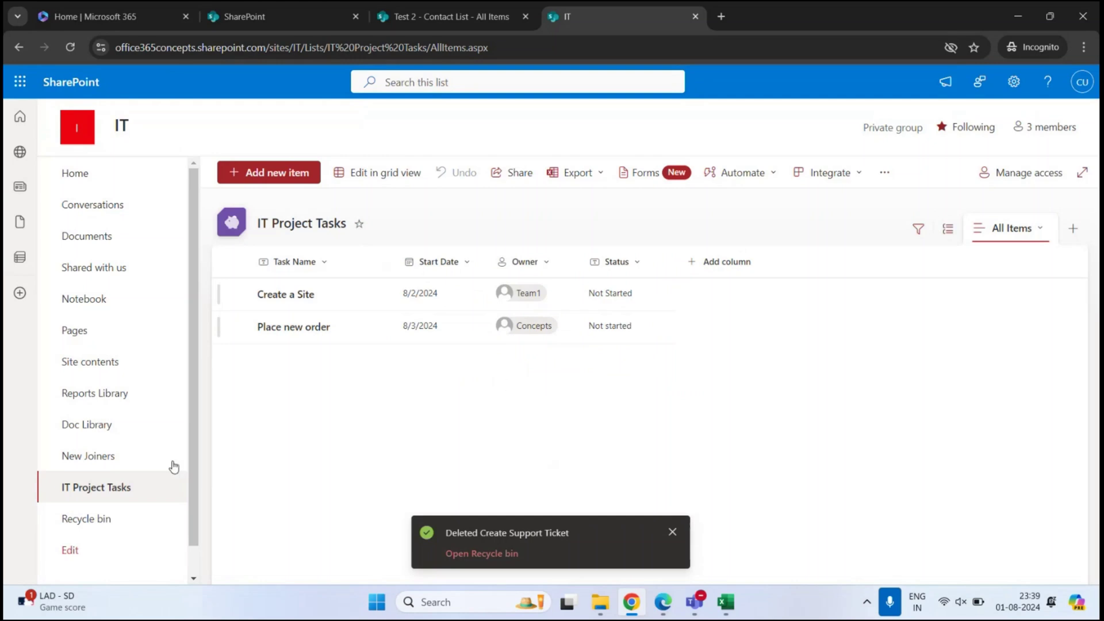
- Restore the "Create Support Ticket" item from the site's recycle bin and reopen the IT Project Tasks list
click(94, 525)
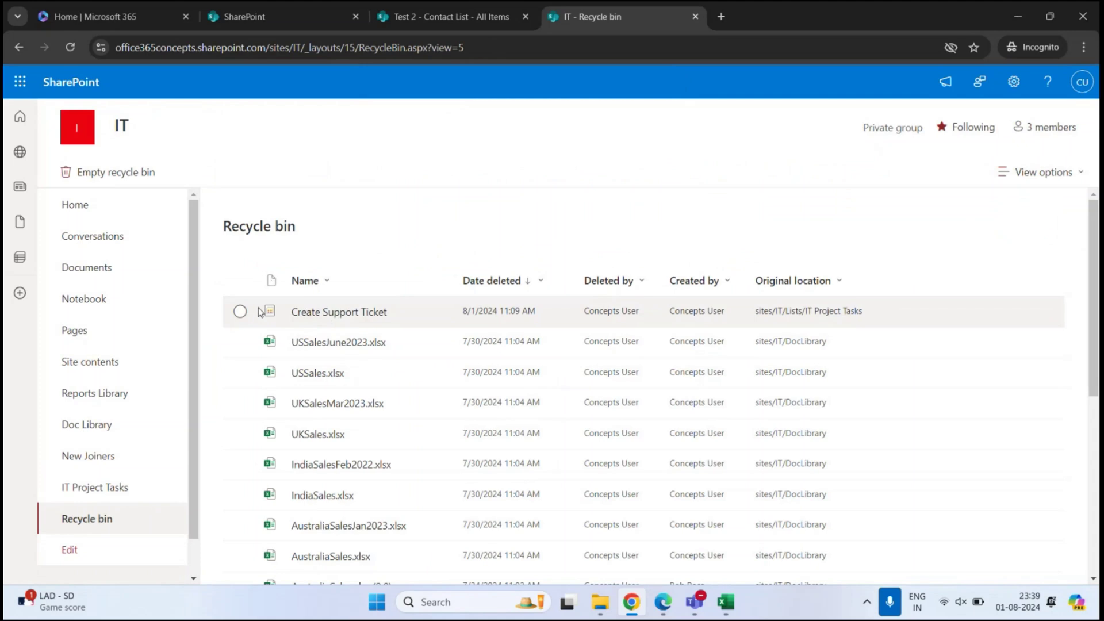
click(240, 312)
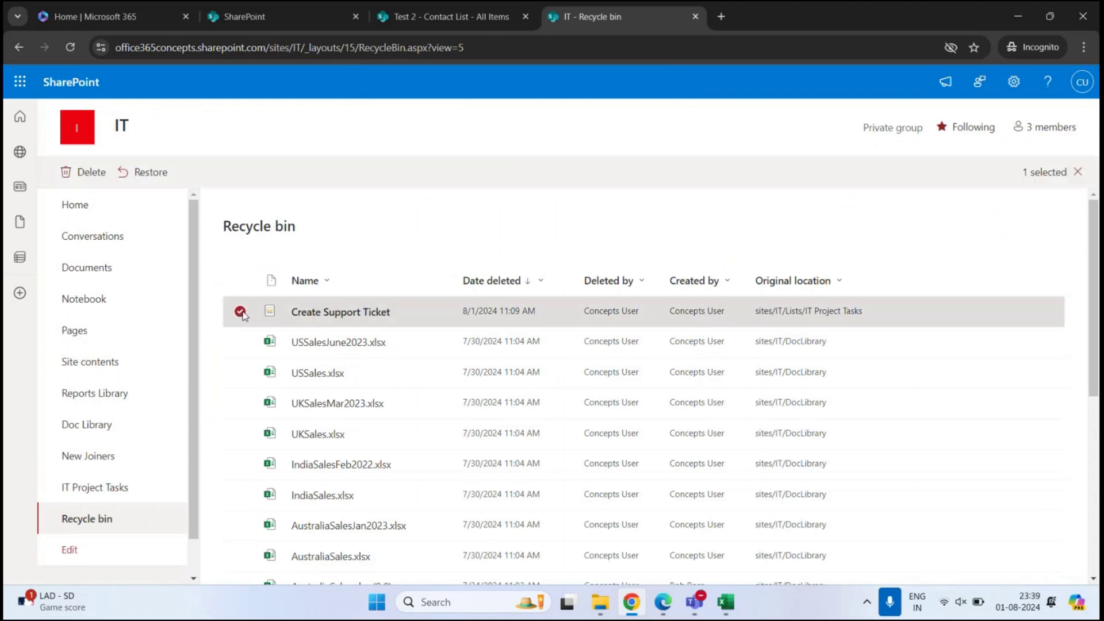
click(161, 176)
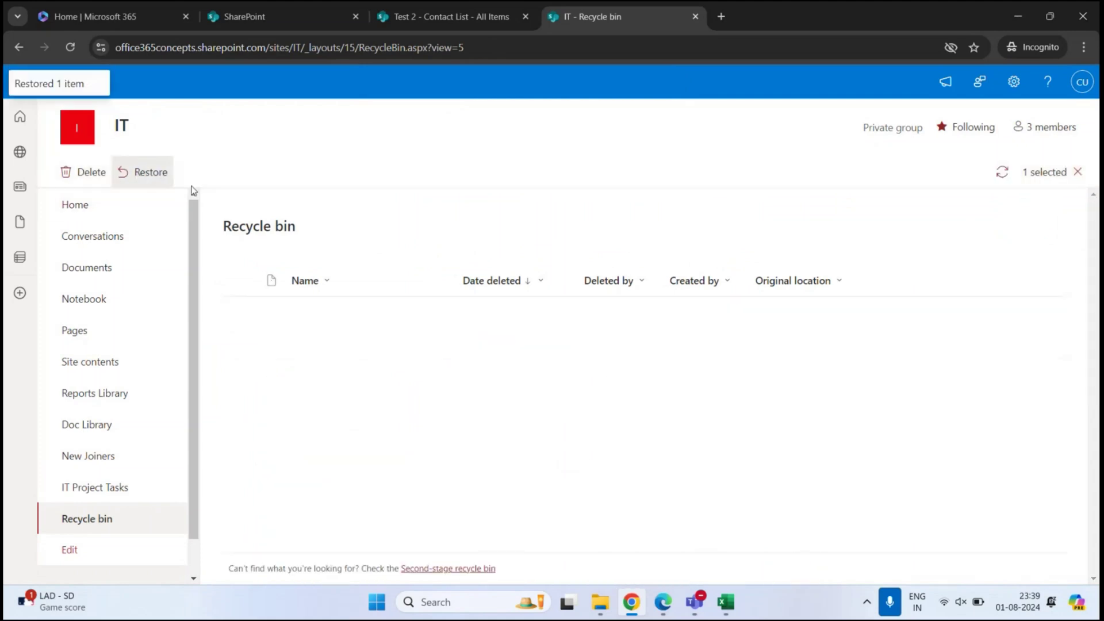
click(105, 482)
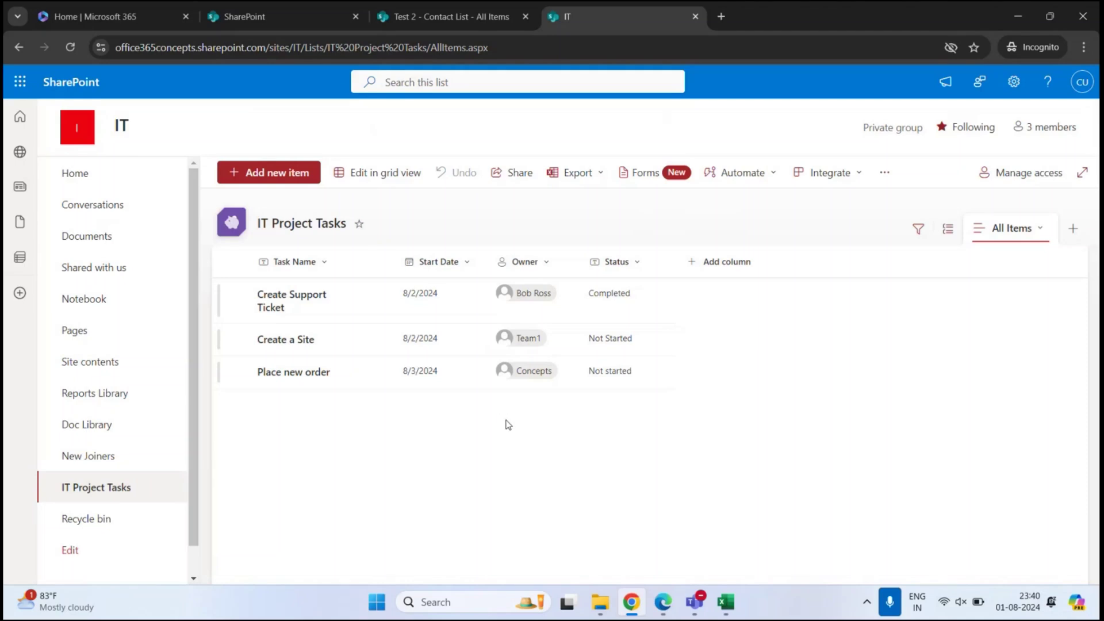
- Review the Contact List workbook in Excel, and start a new list from an Excel file on the IT site by uploading the workbook
click(726, 603)
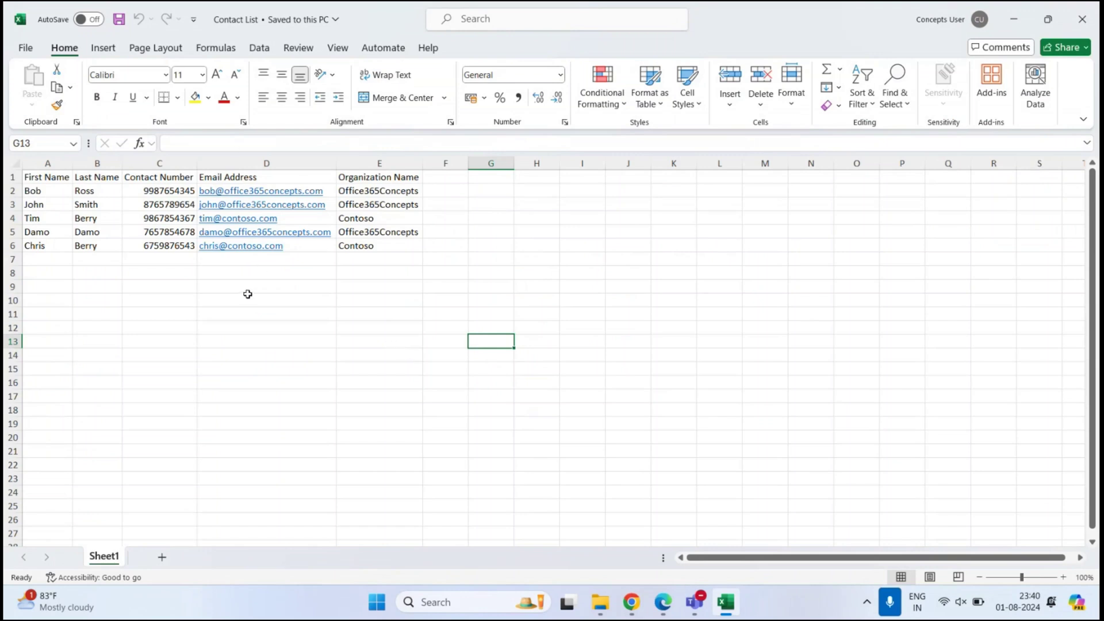
click(632, 602)
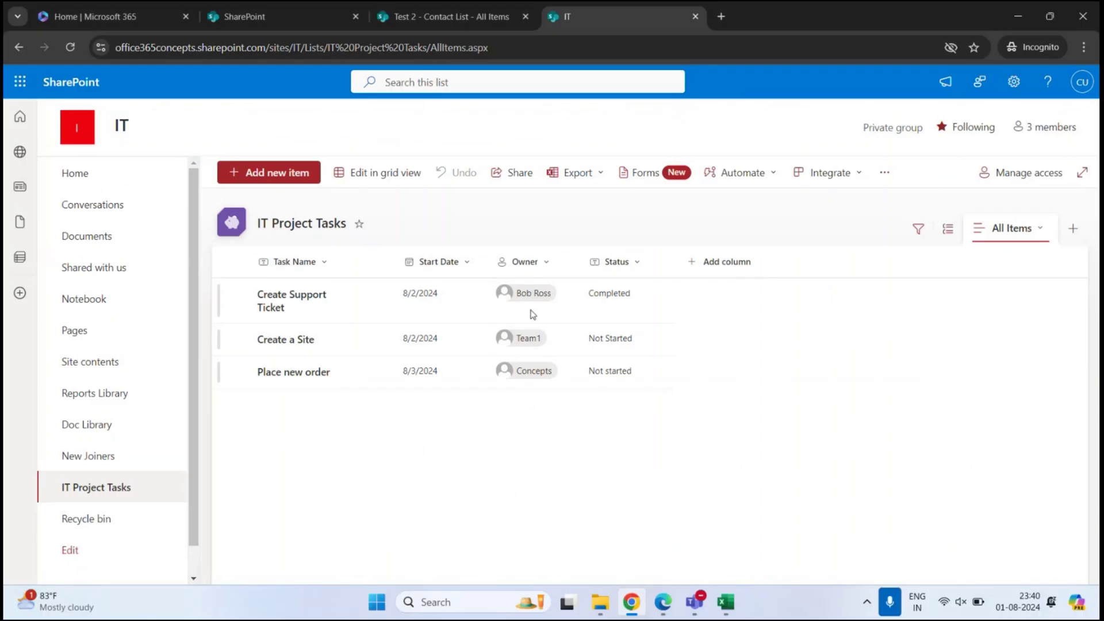
click(131, 168)
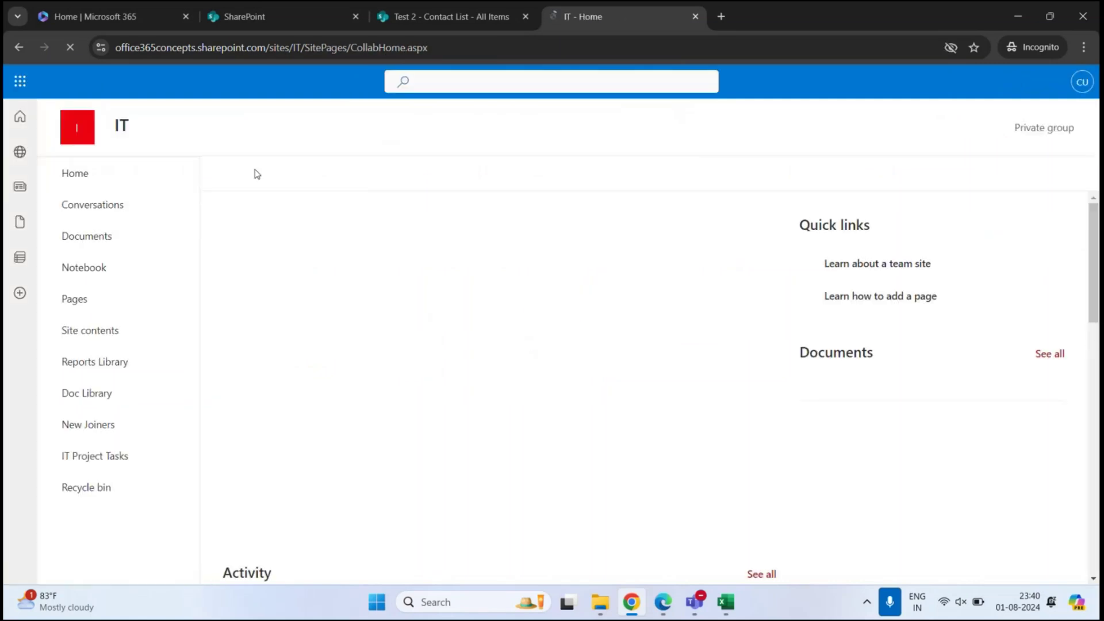
click(268, 180)
click(242, 204)
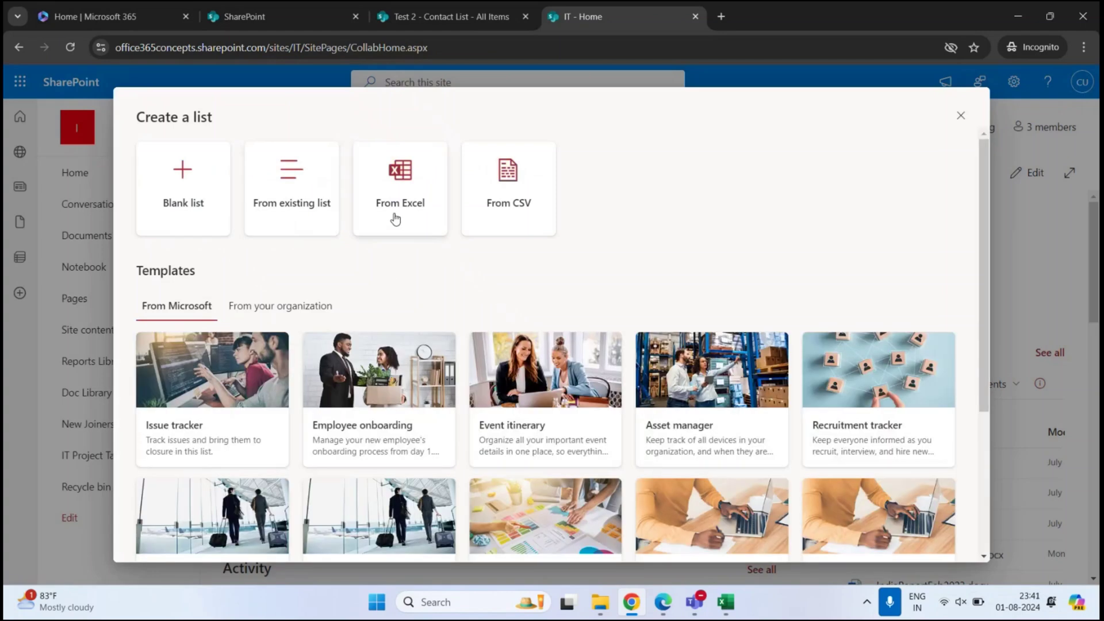
click(397, 222)
click(291, 191)
double_click(173, 133)
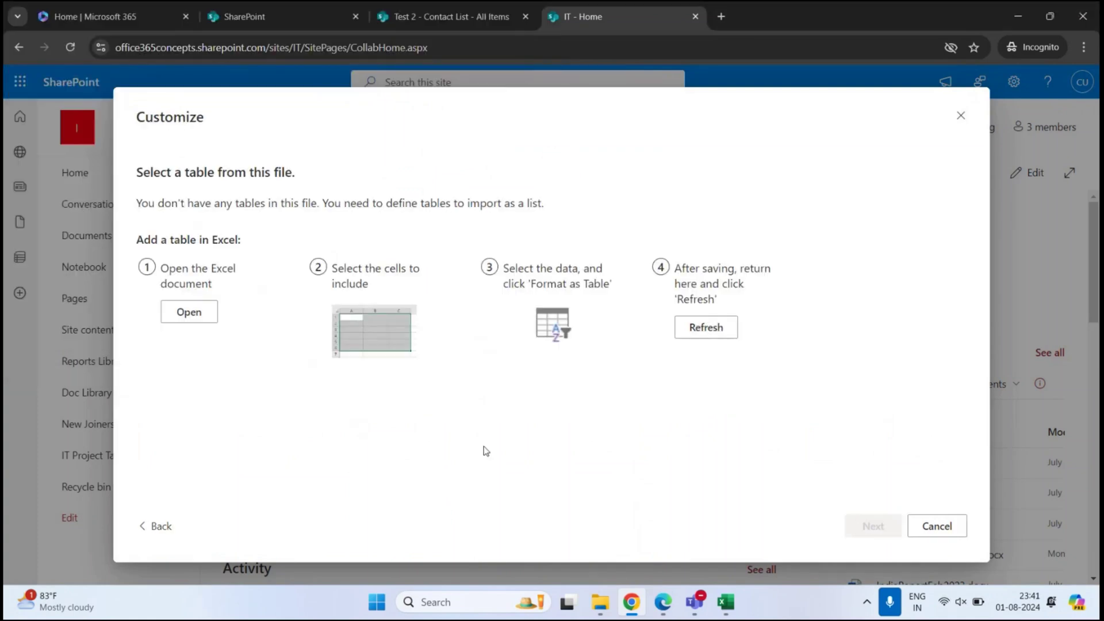
- Open the uploaded contact workbook from the import dialog and format the range A1:E6 as a blue light-style table with headers
click(720, 612)
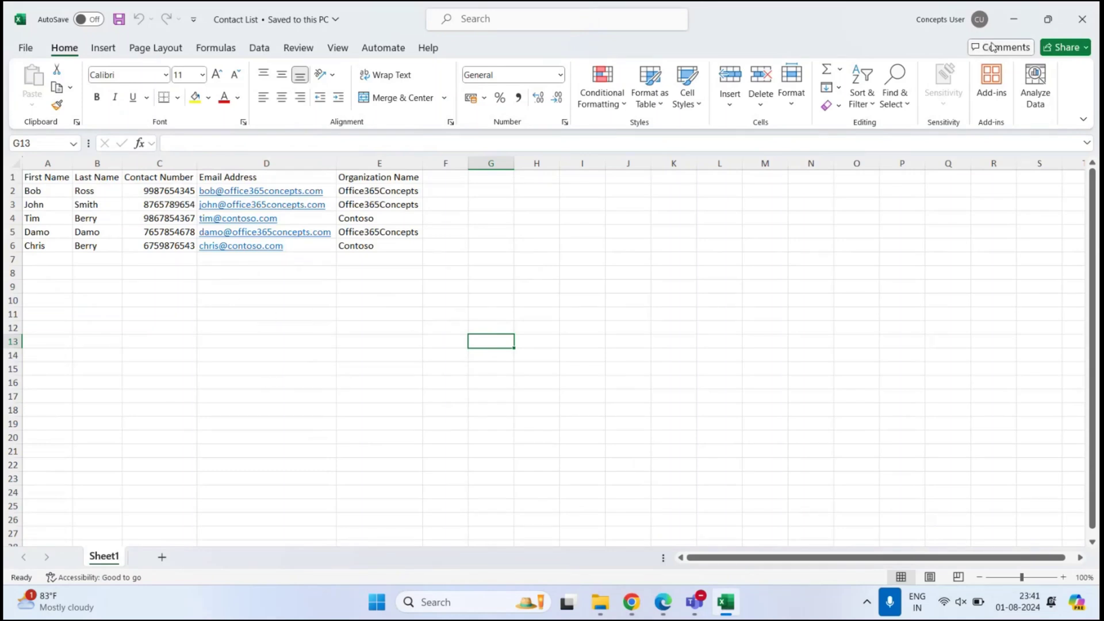
click(1013, 19)
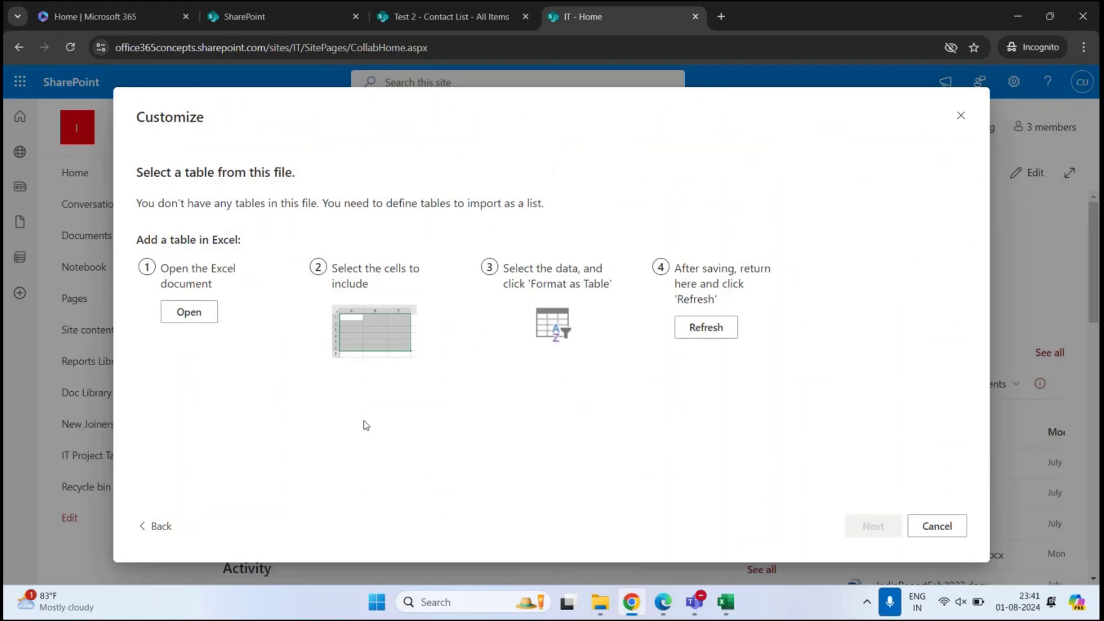
click(195, 314)
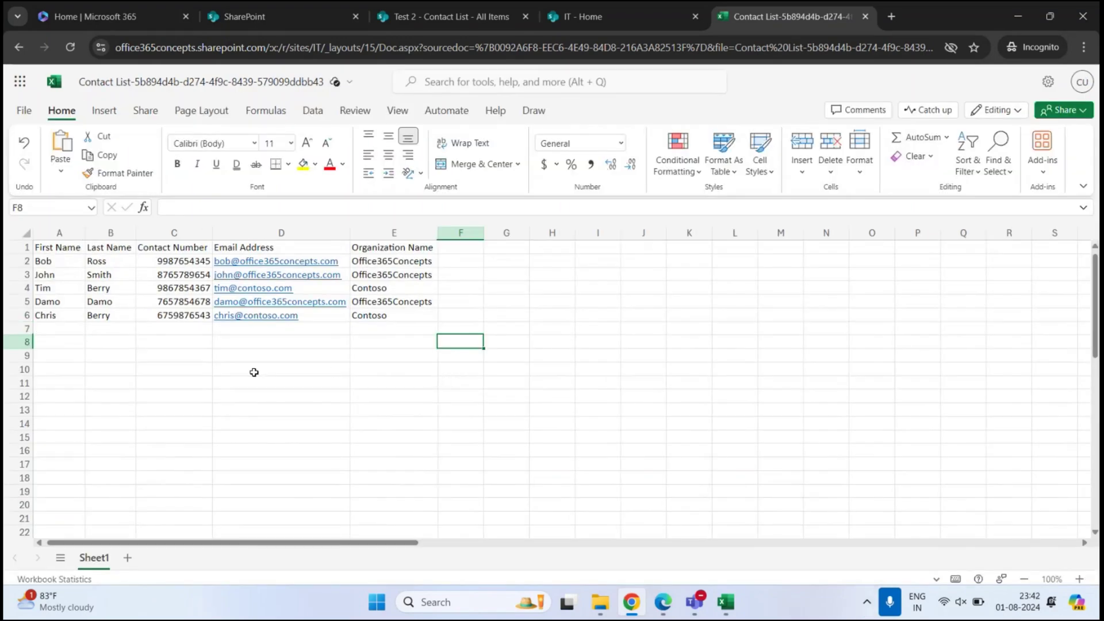
drag(51, 249, 416, 312)
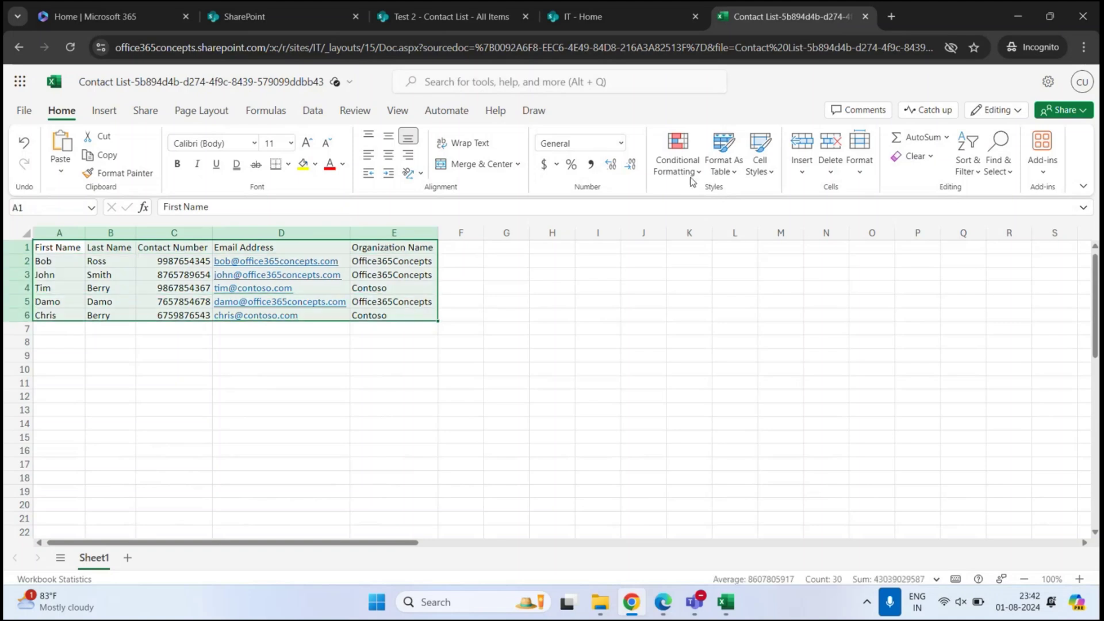
click(722, 167)
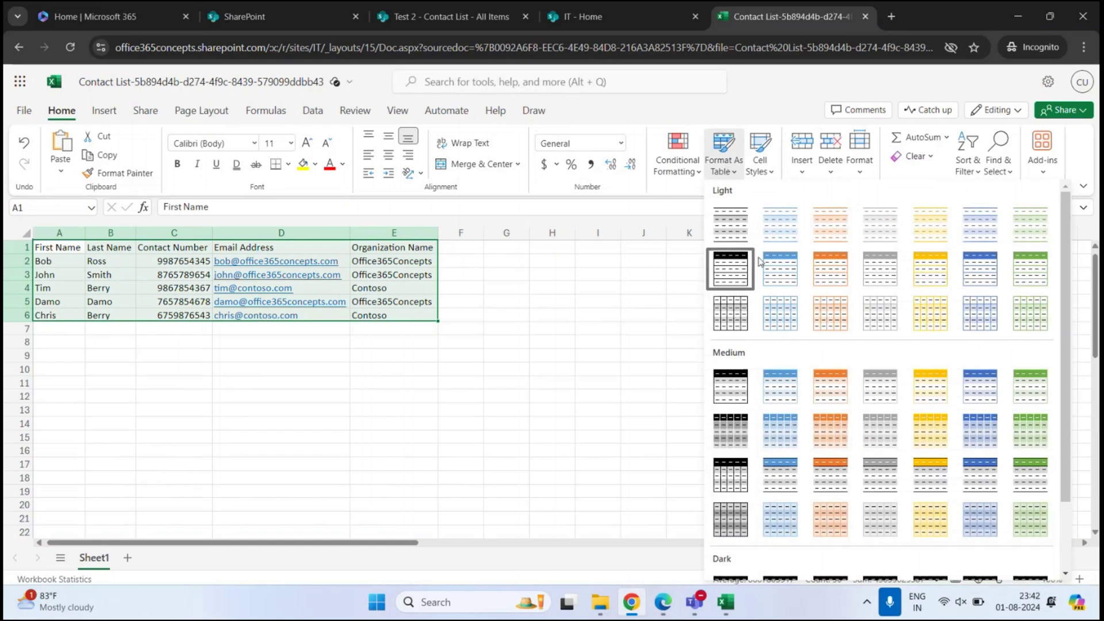
click(780, 269)
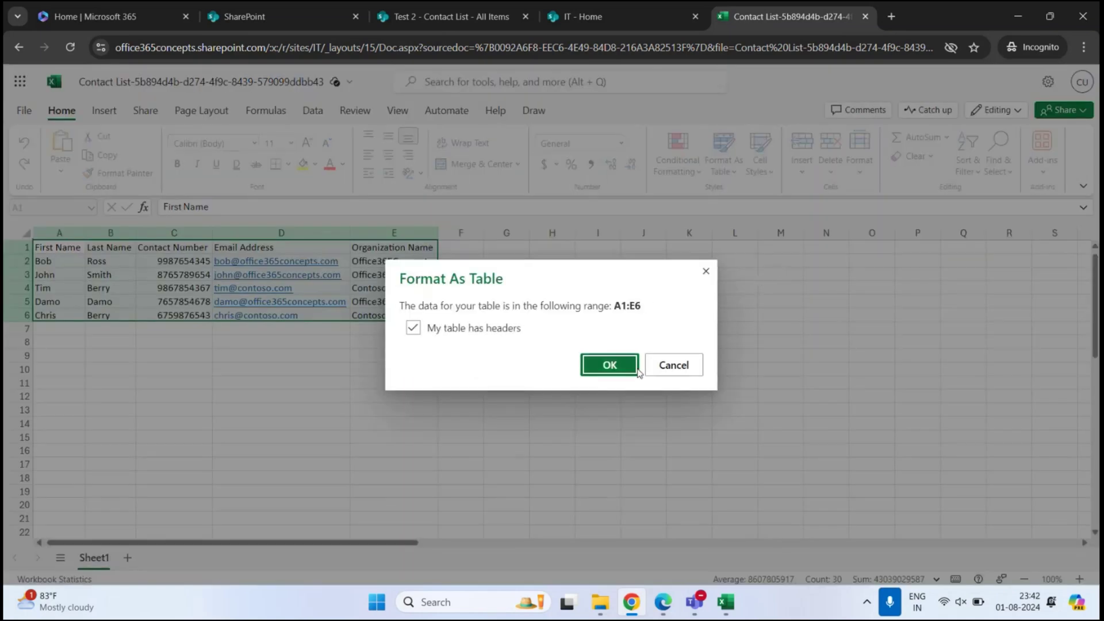
click(611, 367)
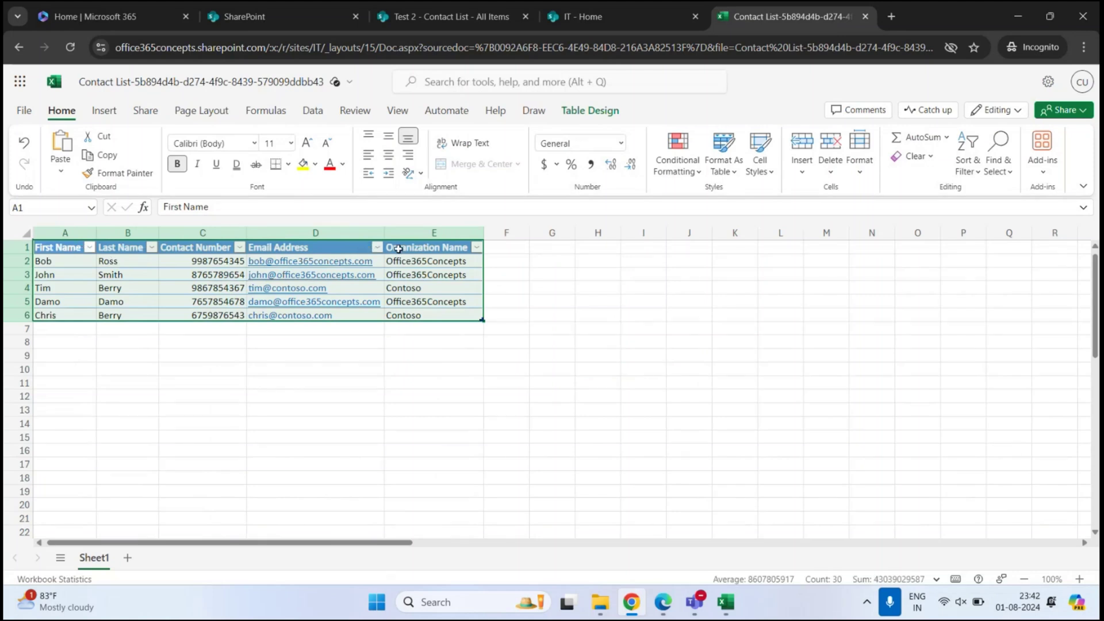
- Turn off the filter on the contact table's header row
click(970, 164)
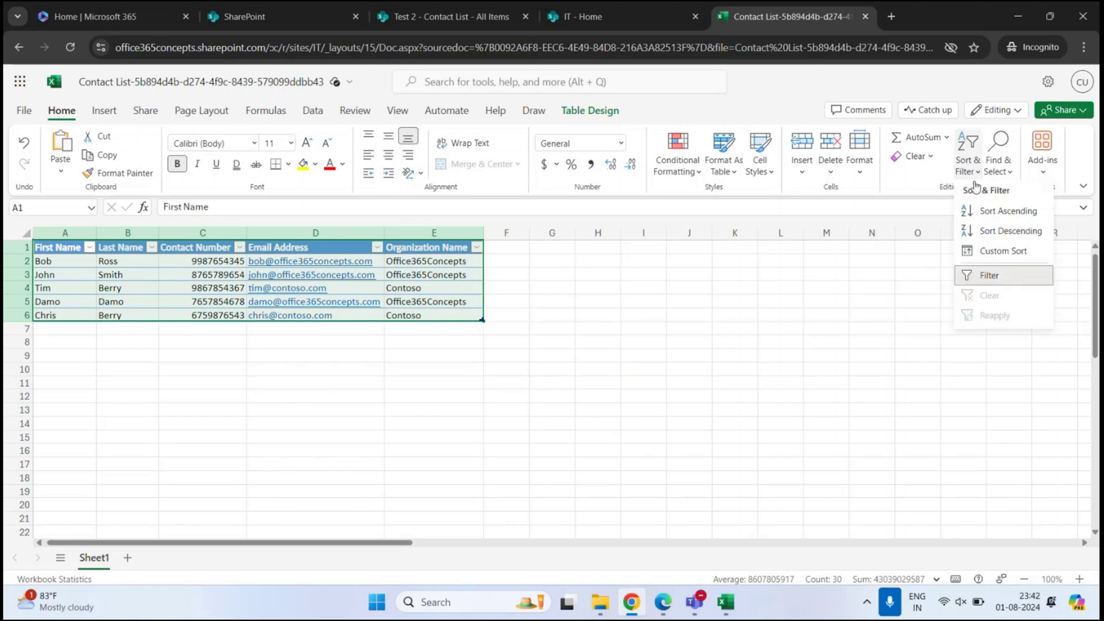
click(980, 276)
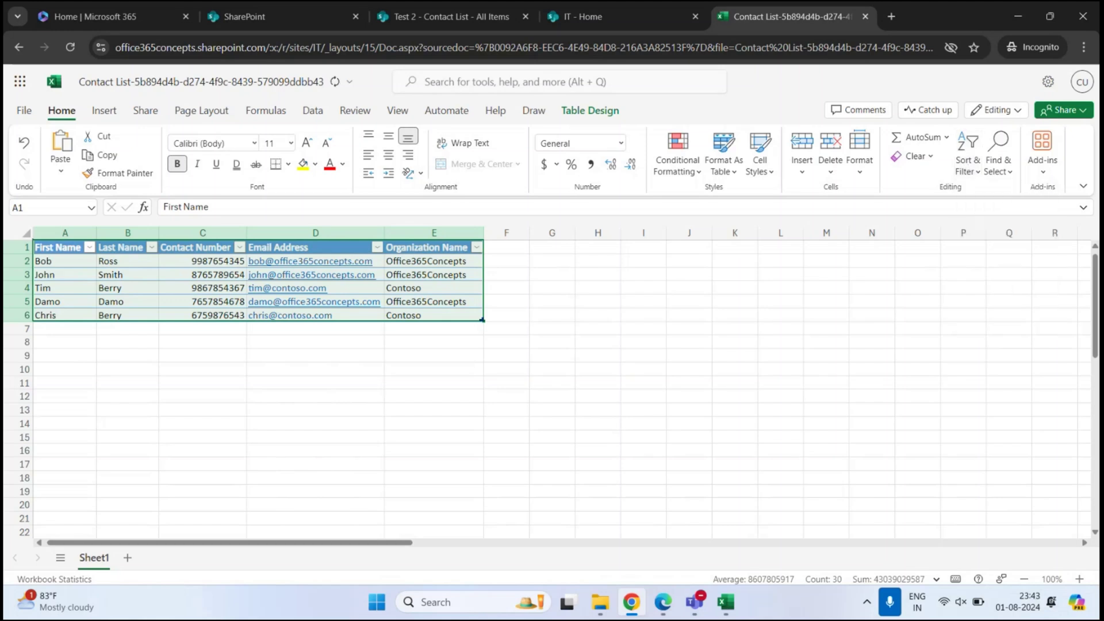
click(529, 328)
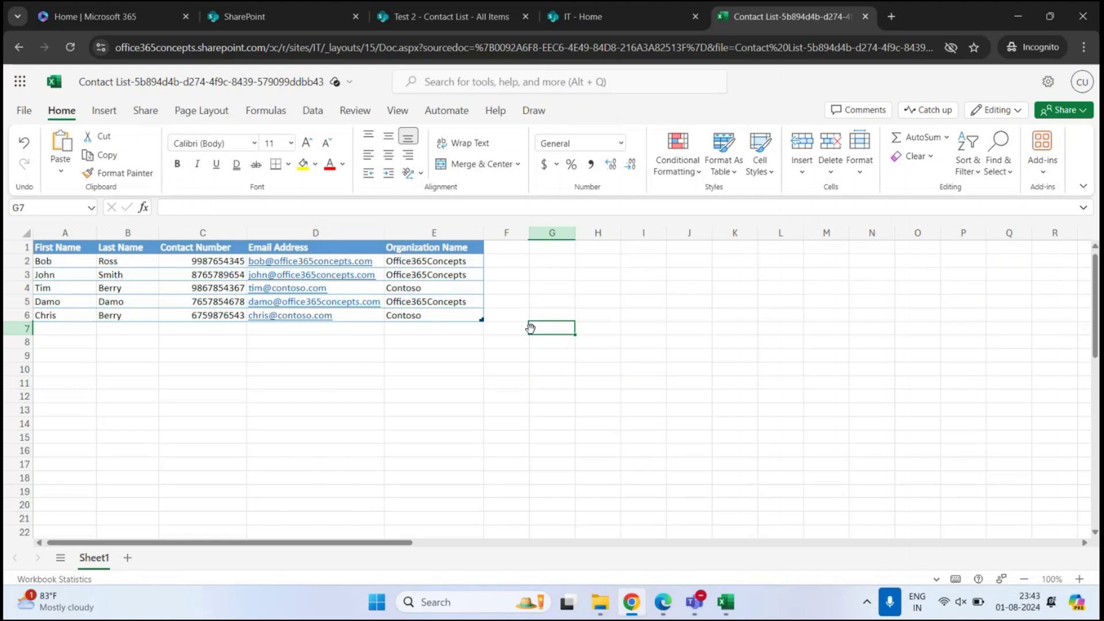
- Return to the IT site's list import, refresh it to load Table1, and create the list as Contact List, shown in site navigation
click(679, 16)
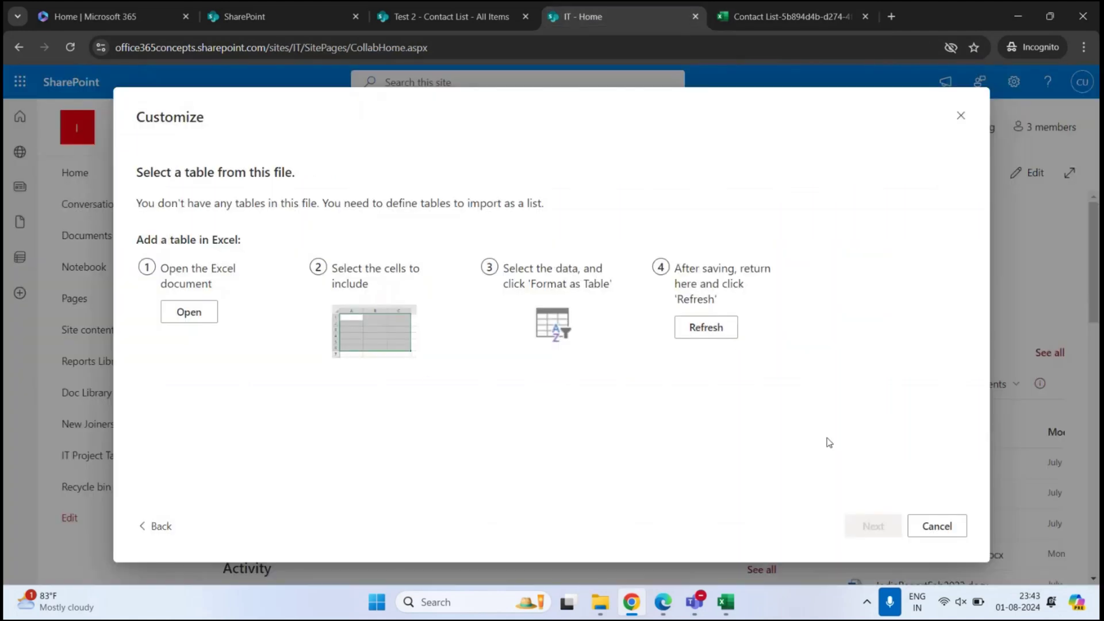
click(702, 328)
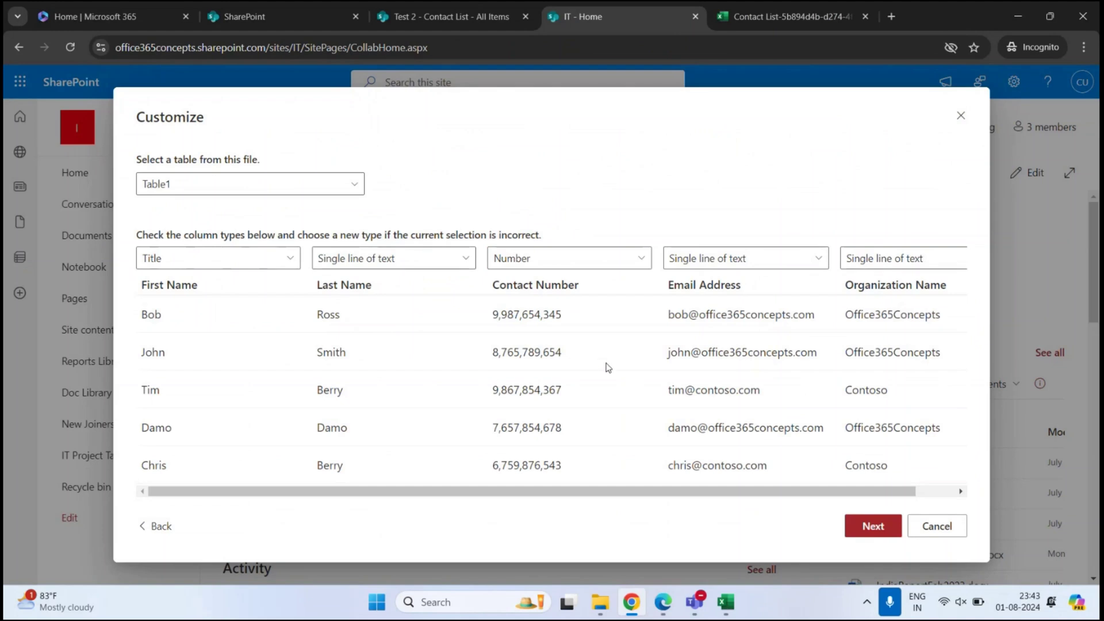
click(777, 18)
click(665, 15)
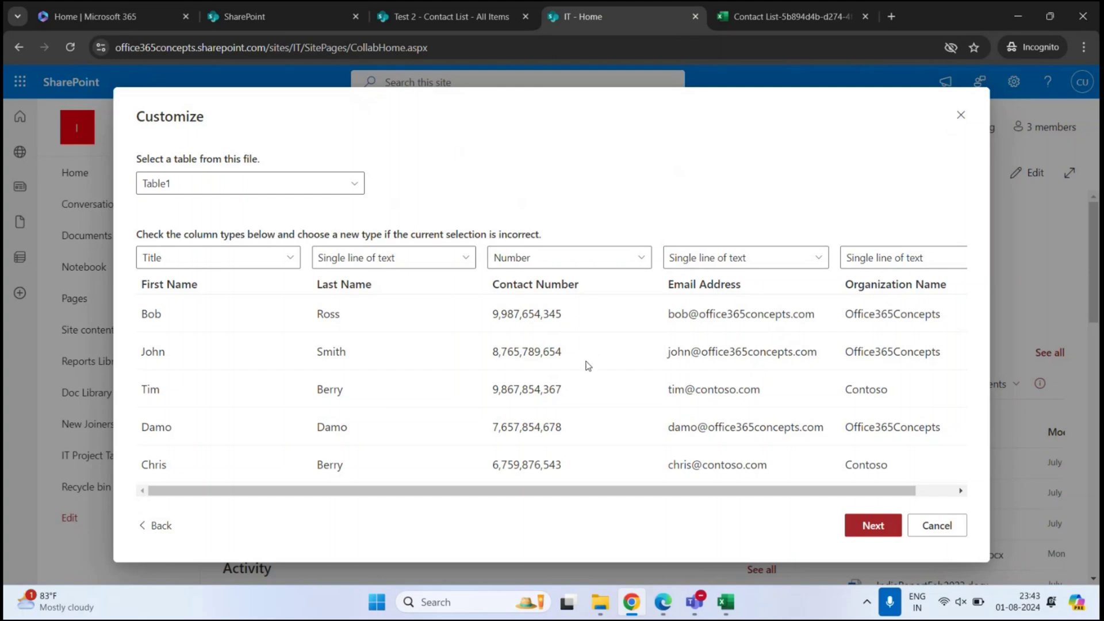
click(863, 534)
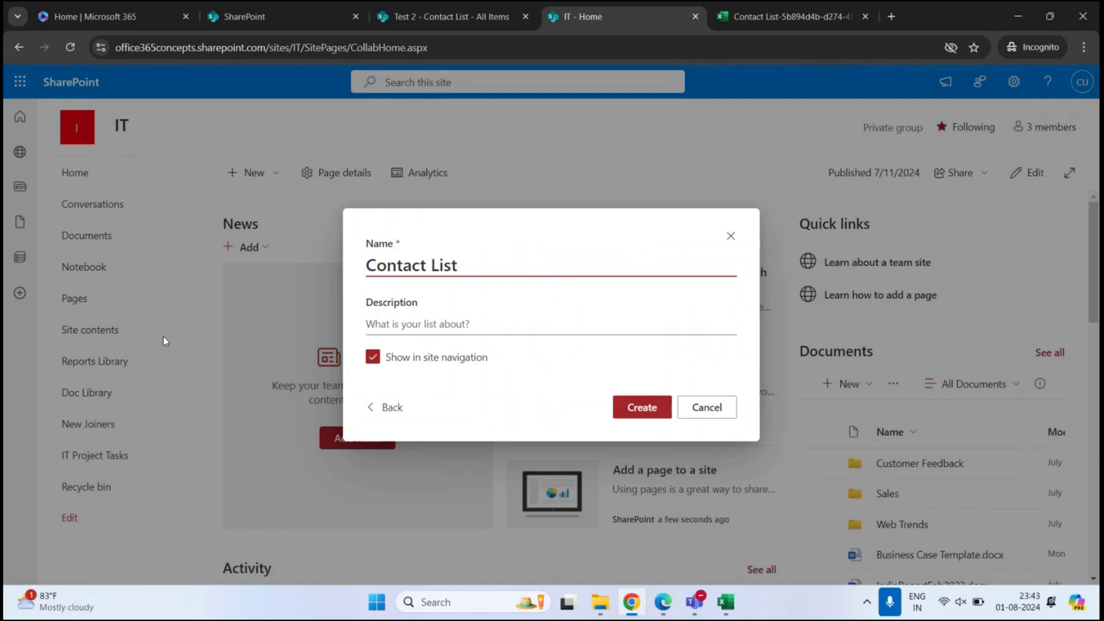
click(627, 410)
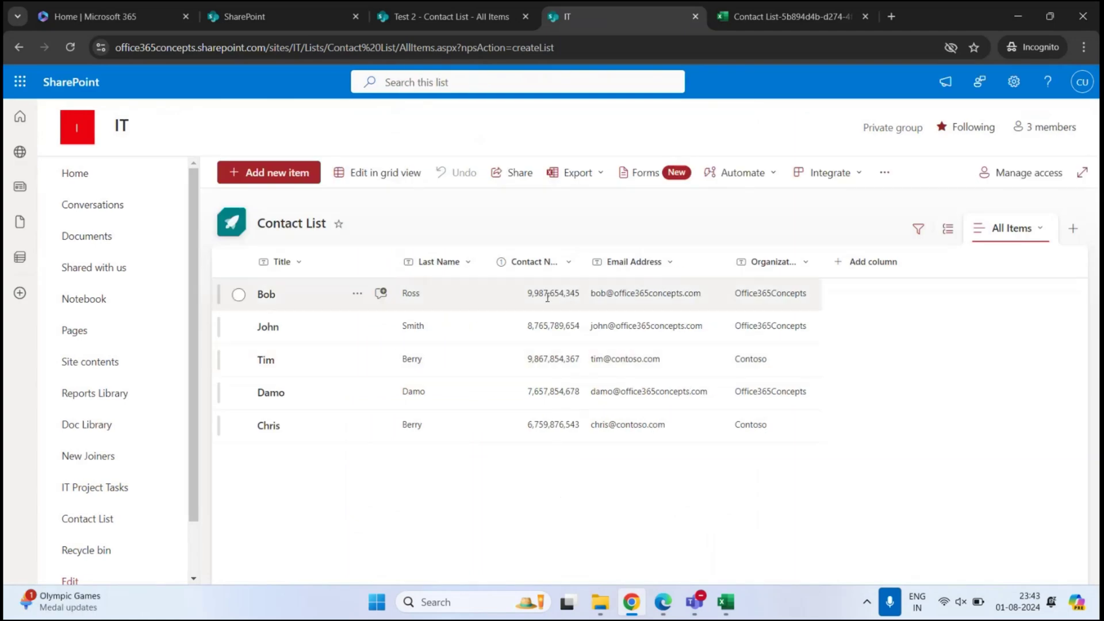
- Edit the Contact Number column of Contact List to turn off its thousands separator, and save the column
click(569, 262)
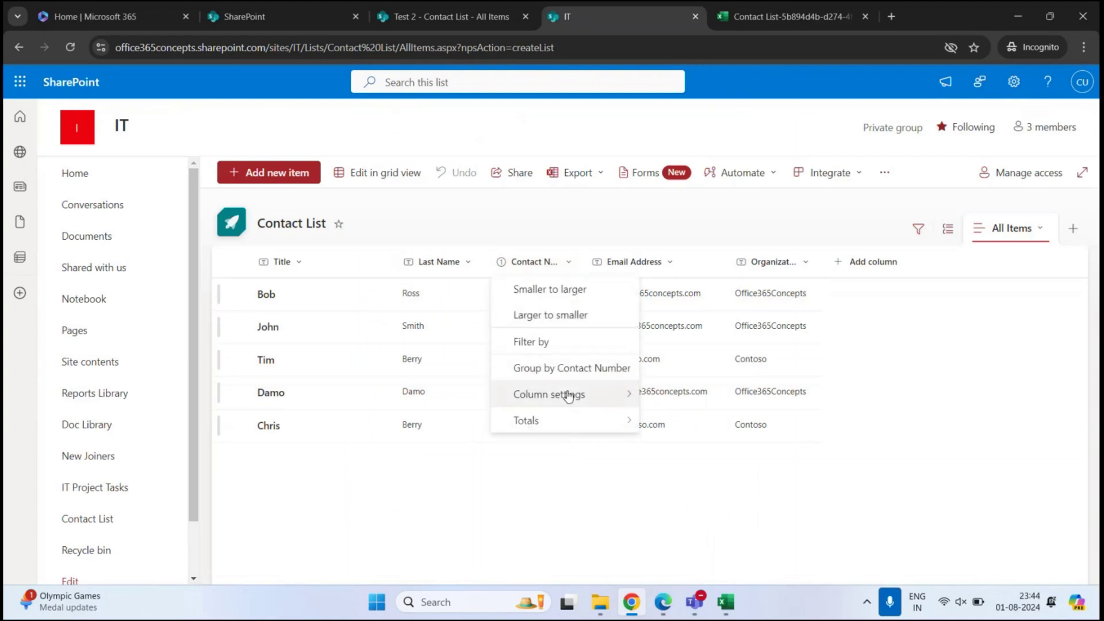
mouse_move(568, 396)
click(657, 337)
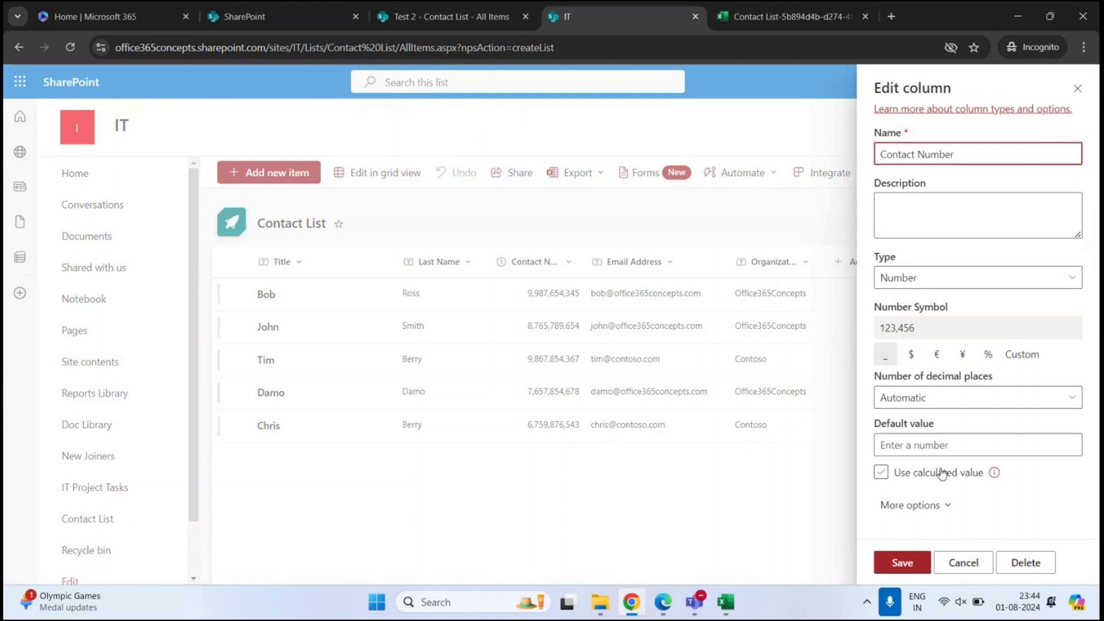
click(921, 506)
scroll(968, 399, down, 3)
scroll(970, 388, down, 1)
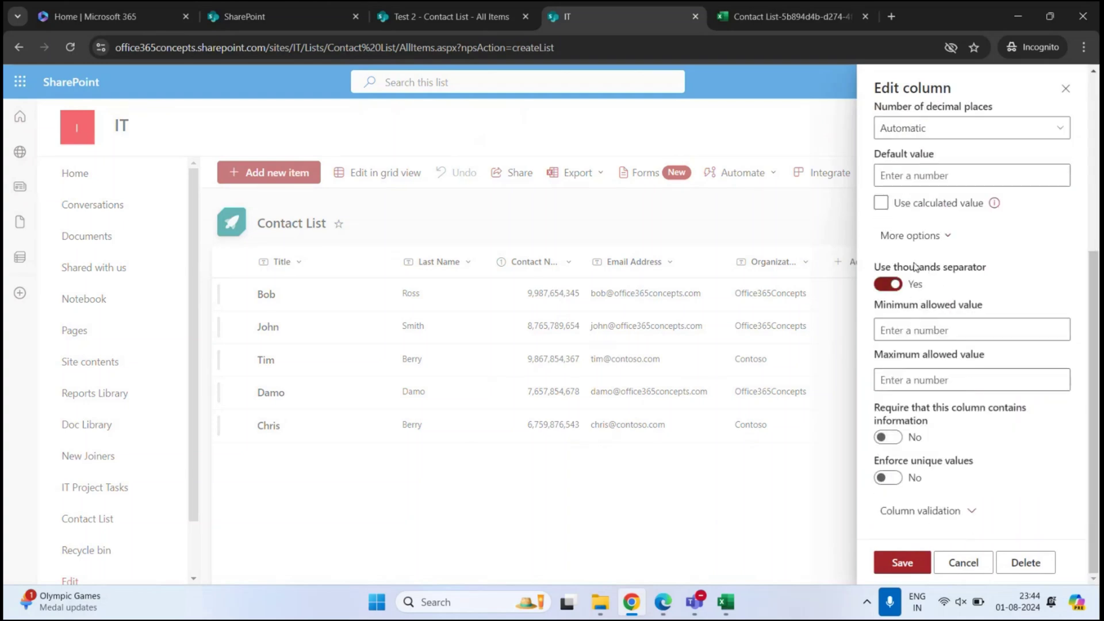
click(890, 287)
click(904, 562)
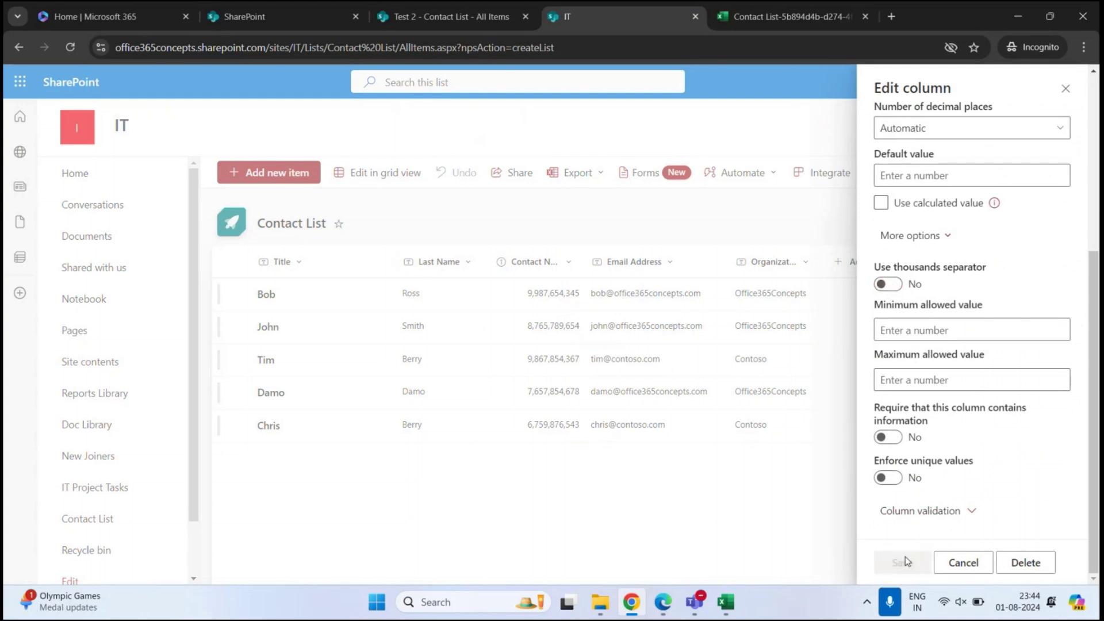